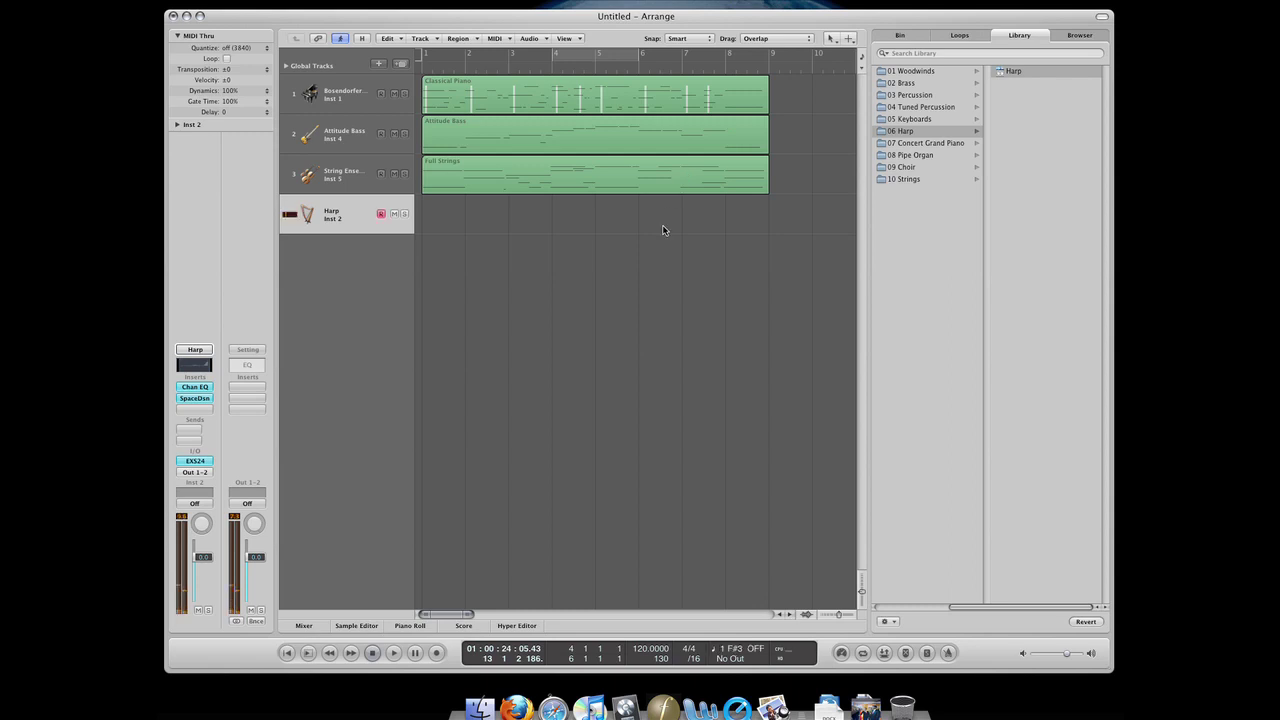
Record an eight-bar harp part on the Harp track and play it back from about bar 6 in the Piano Roll.
key(r)
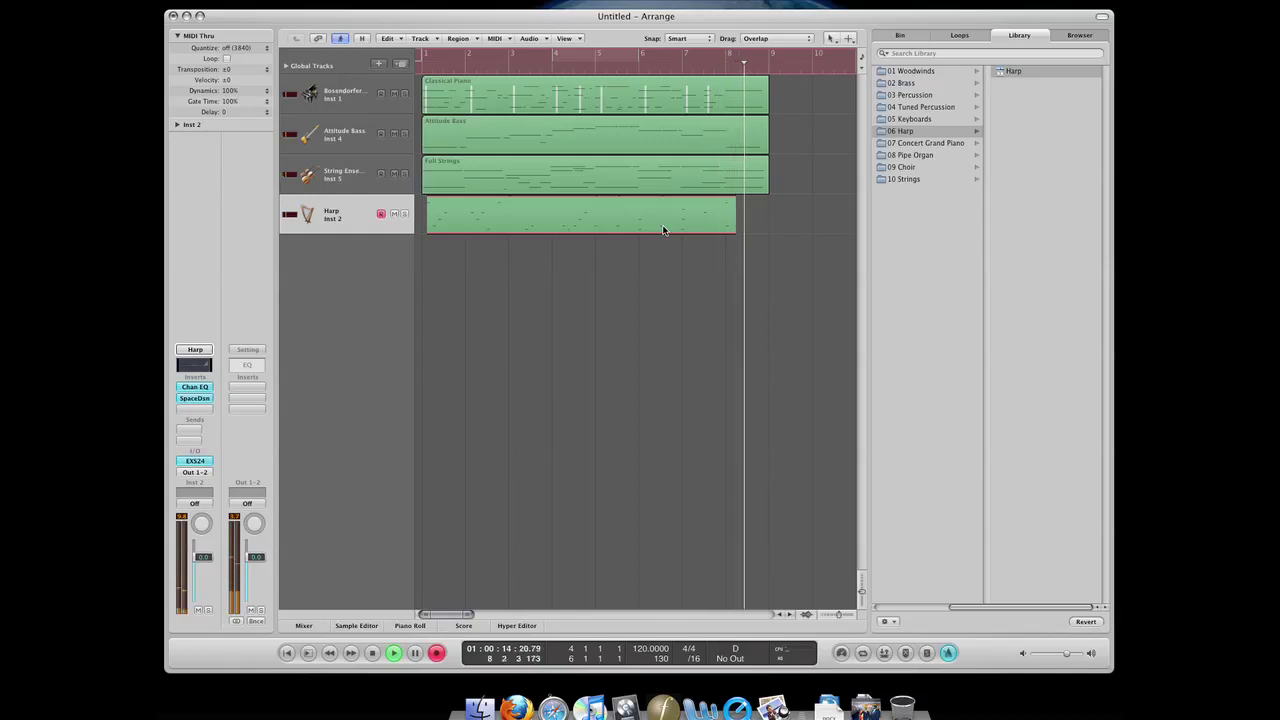
key(space)
click(657, 54)
key(space)
key(p)
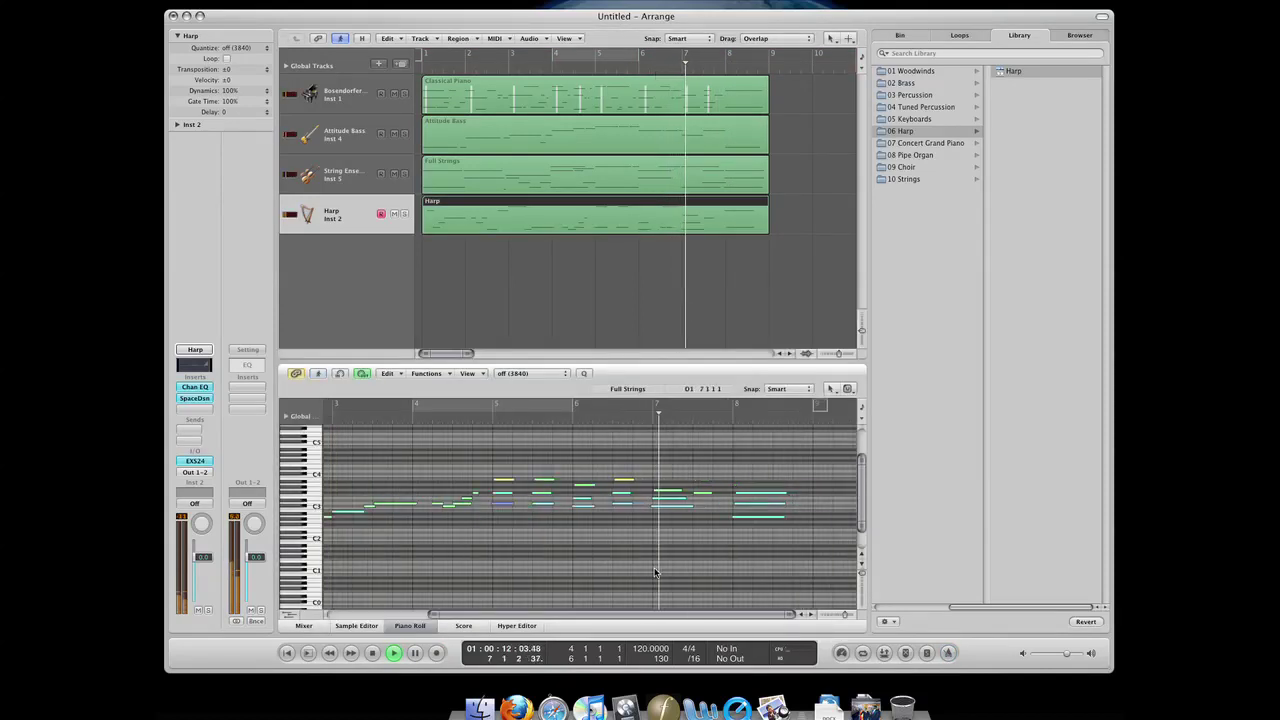
Stop playback and lower the bottom note of the bar 7 harp chord.
key(space)
click(670, 493)
drag(670, 493, 670, 511)
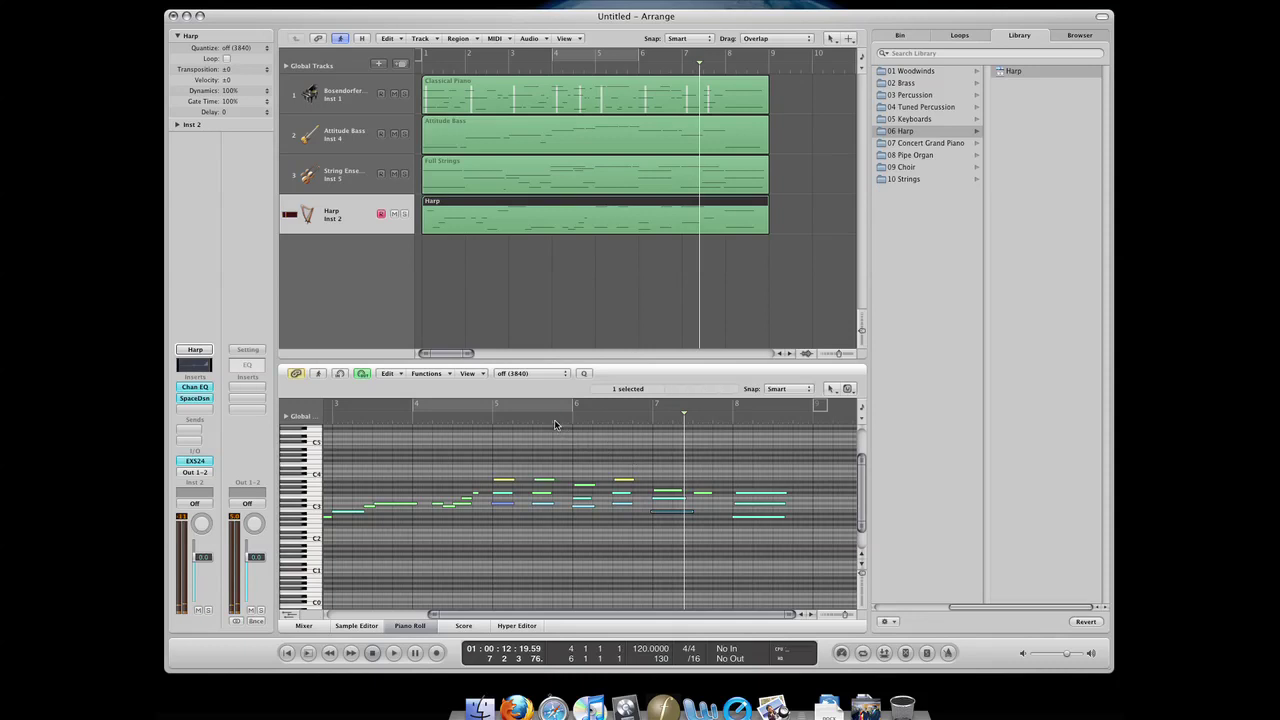
Solo the Harp region and play it from bar 5 beat 4 into bar 7 with the Library hidden.
click(555, 419)
key(c)
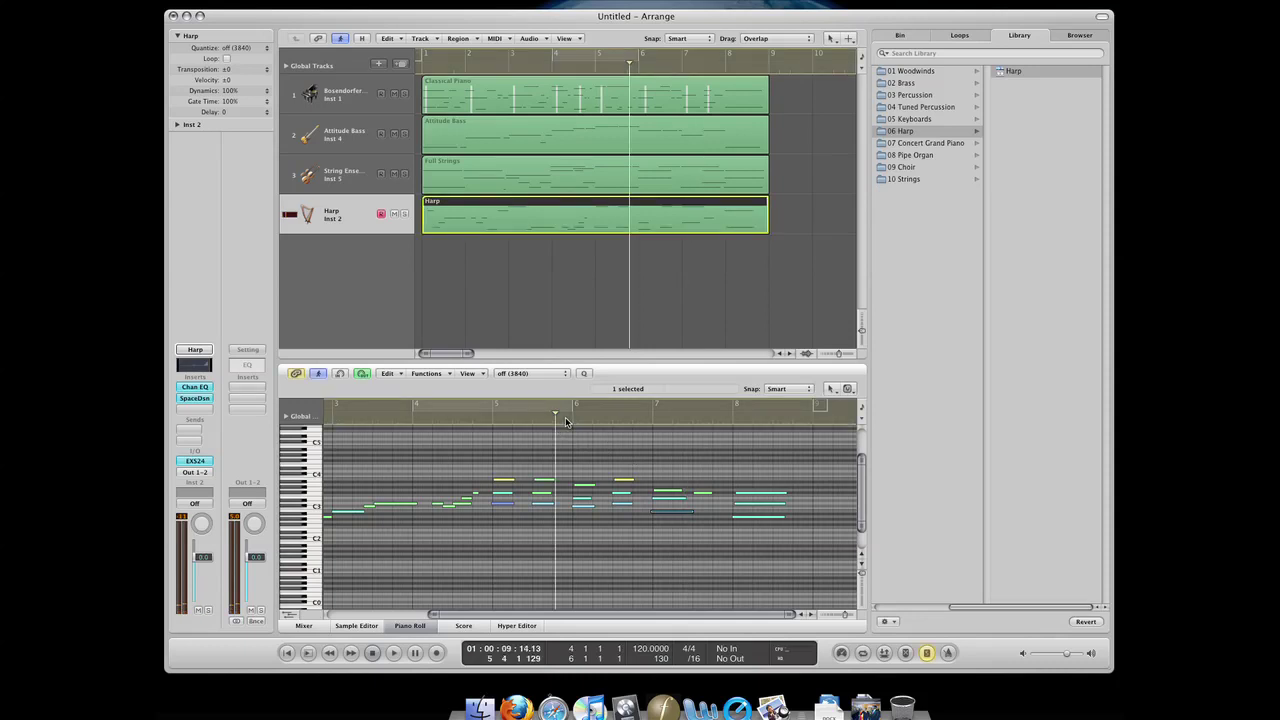
key(space)
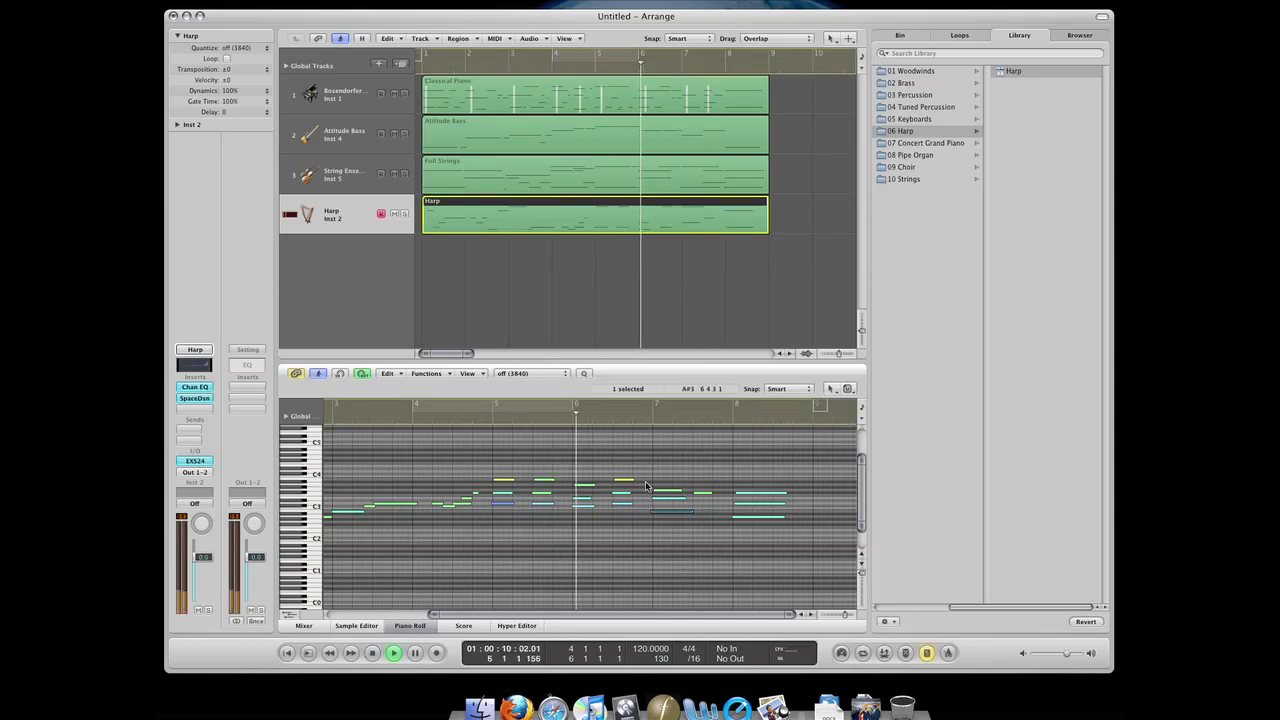
key(y)
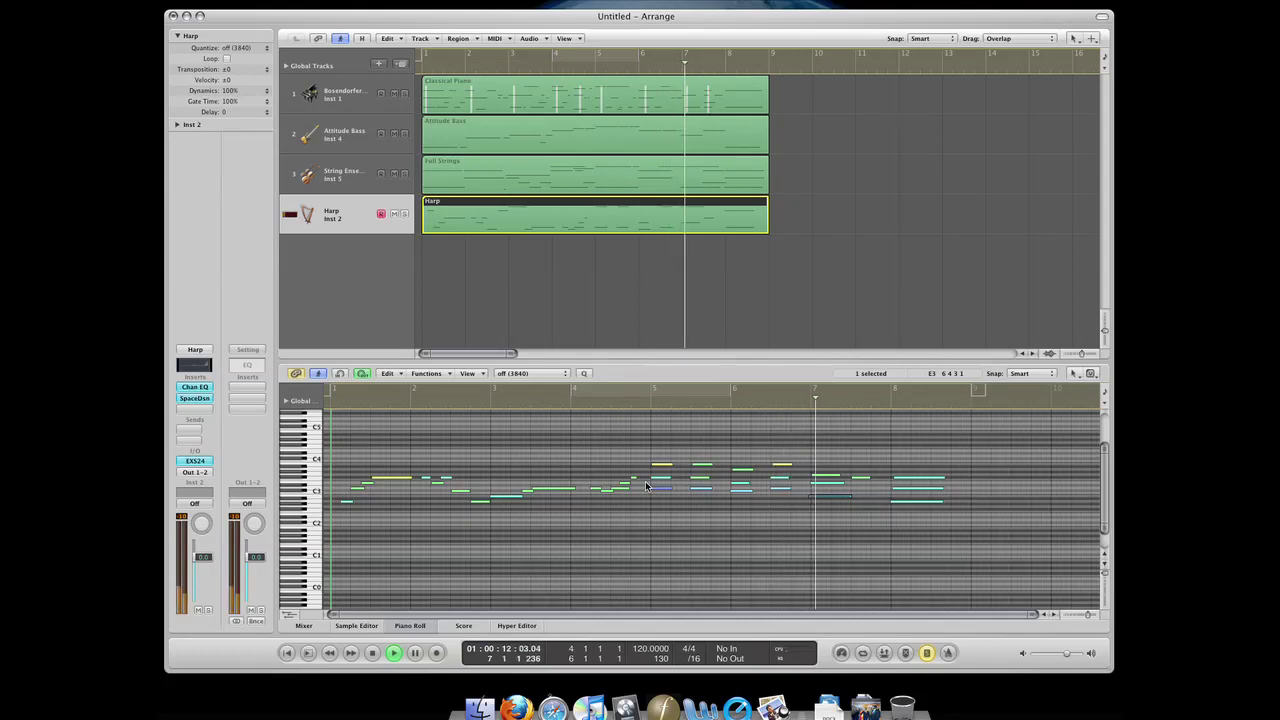
key(space)
Lower the short harp note at bar 7 beat 3 to E3, play the passage soloed, and replay it with all tracks.
drag(865, 487, 862, 485)
key(space)
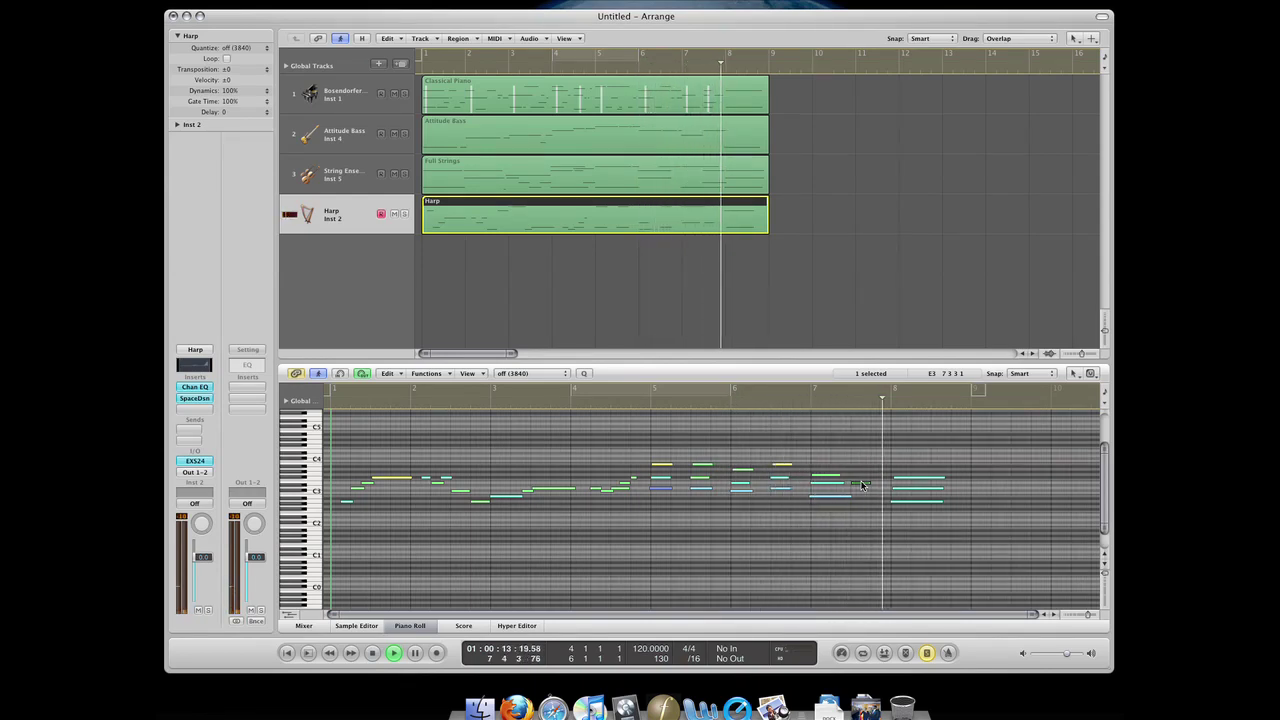
key(space)
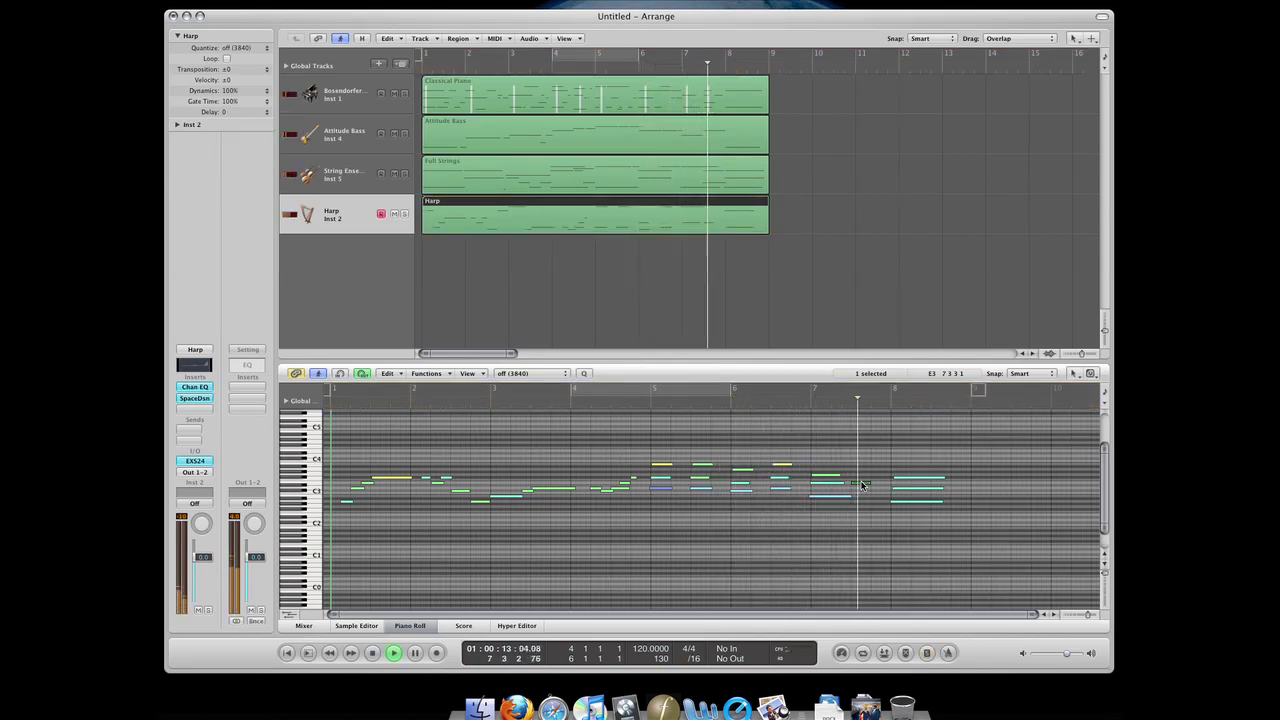
key(space)
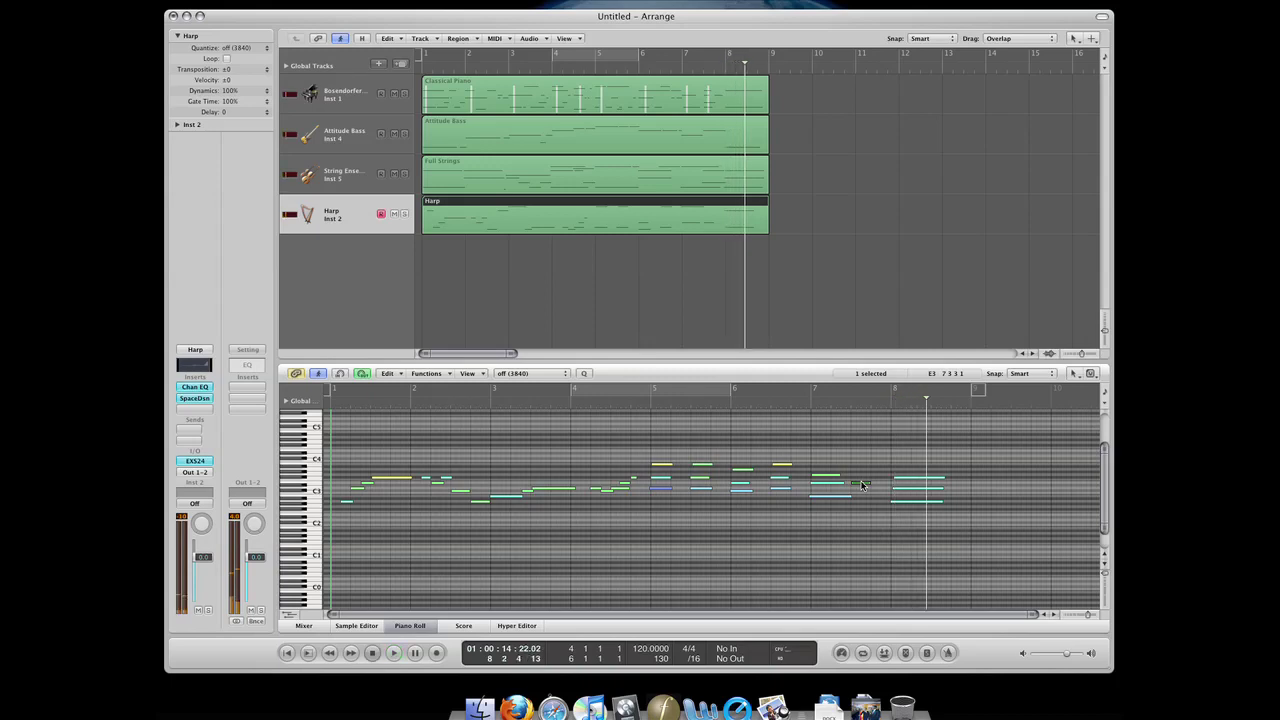
key(p)
key(p)
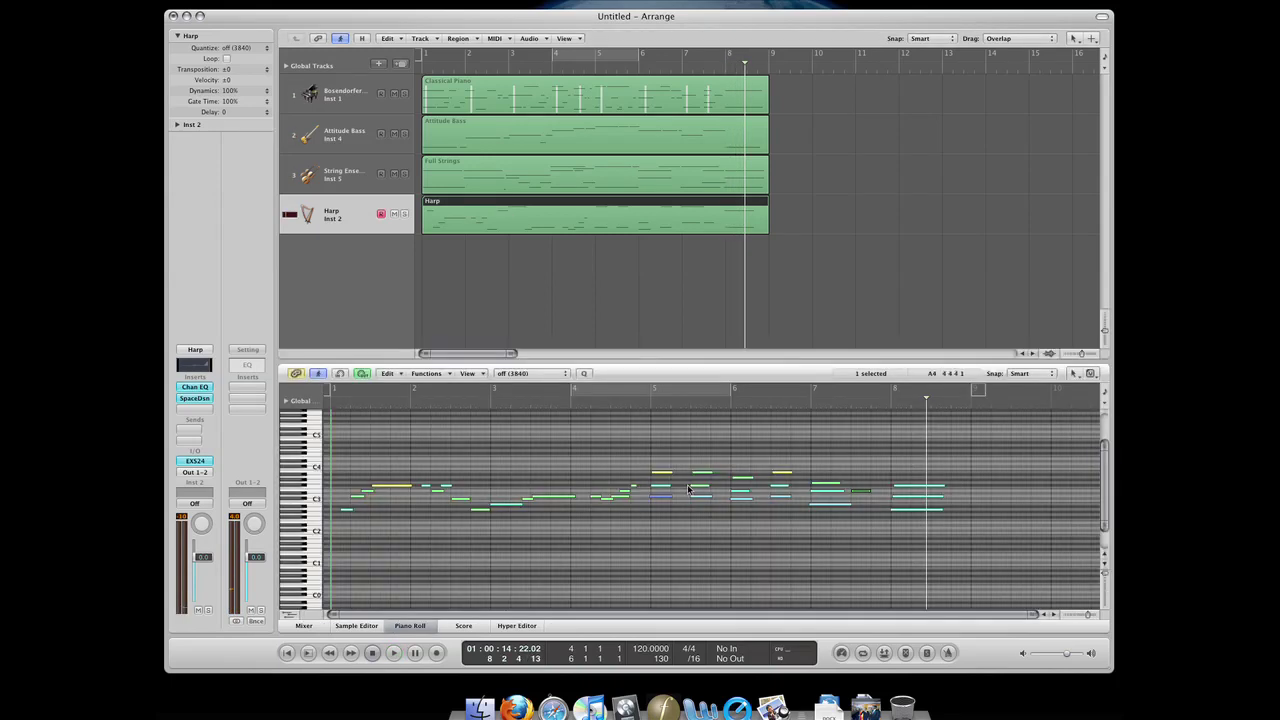
Inspect the pitches of the middle and top notes in the bar 7 harp chord.
click(829, 459)
drag(833, 488, 829, 486)
drag(829, 492, 828, 494)
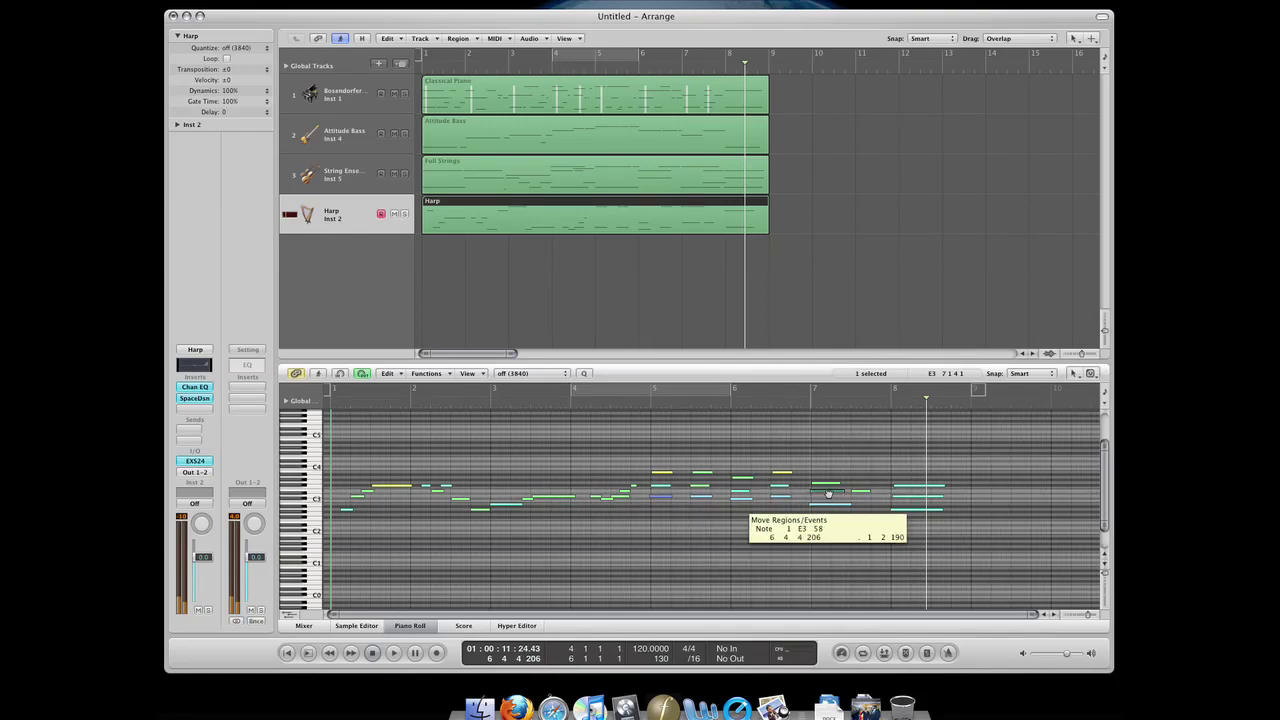
drag(828, 494, 828, 496)
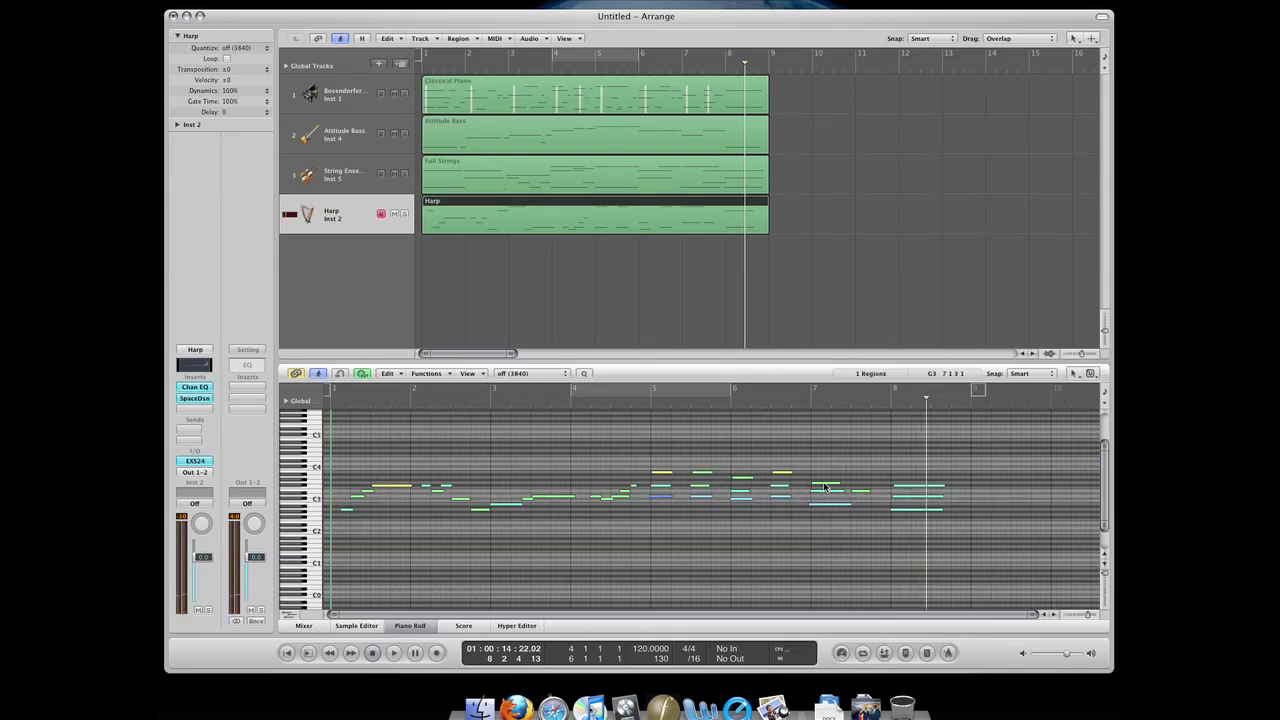
drag(826, 487, 825, 486)
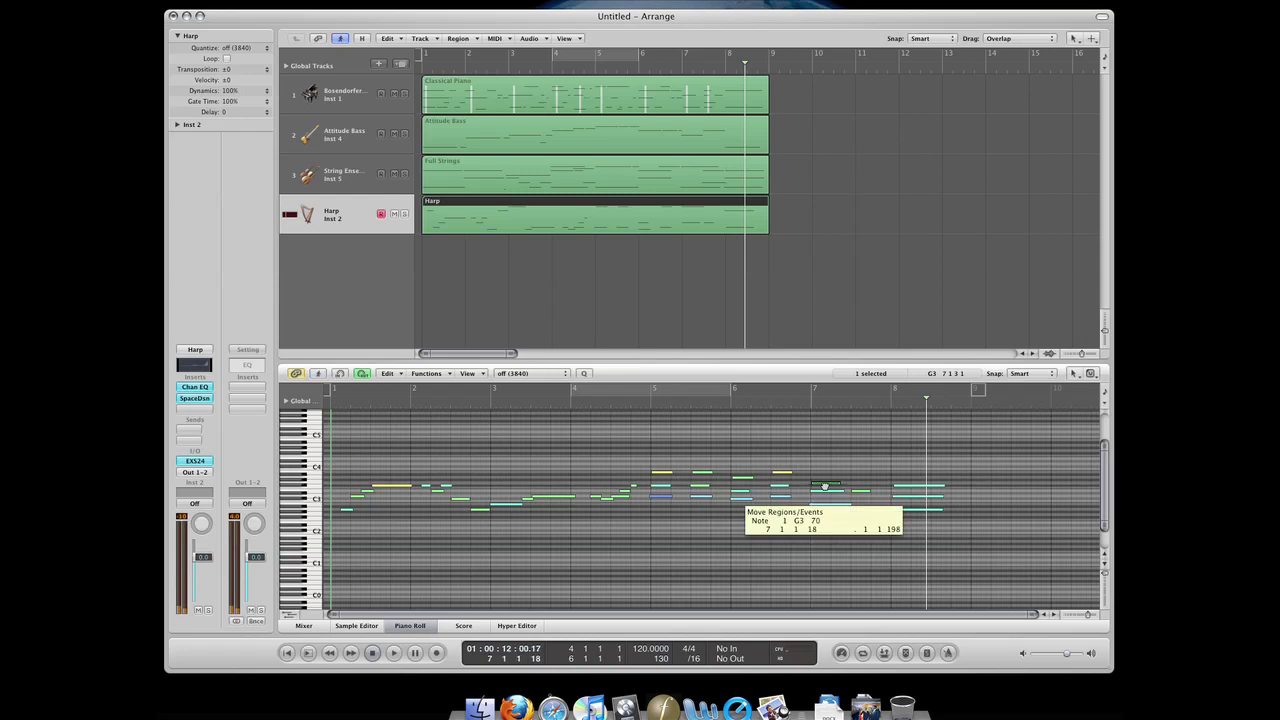
mouse_move(825, 486)
mouse_down()
mouse_move(825, 453)
mouse_move(827, 484)
mouse_up()
Add a new instrument track below Harp and load the Church Choir setting from the Orchestral Choir category of the Library.
click(686, 291)
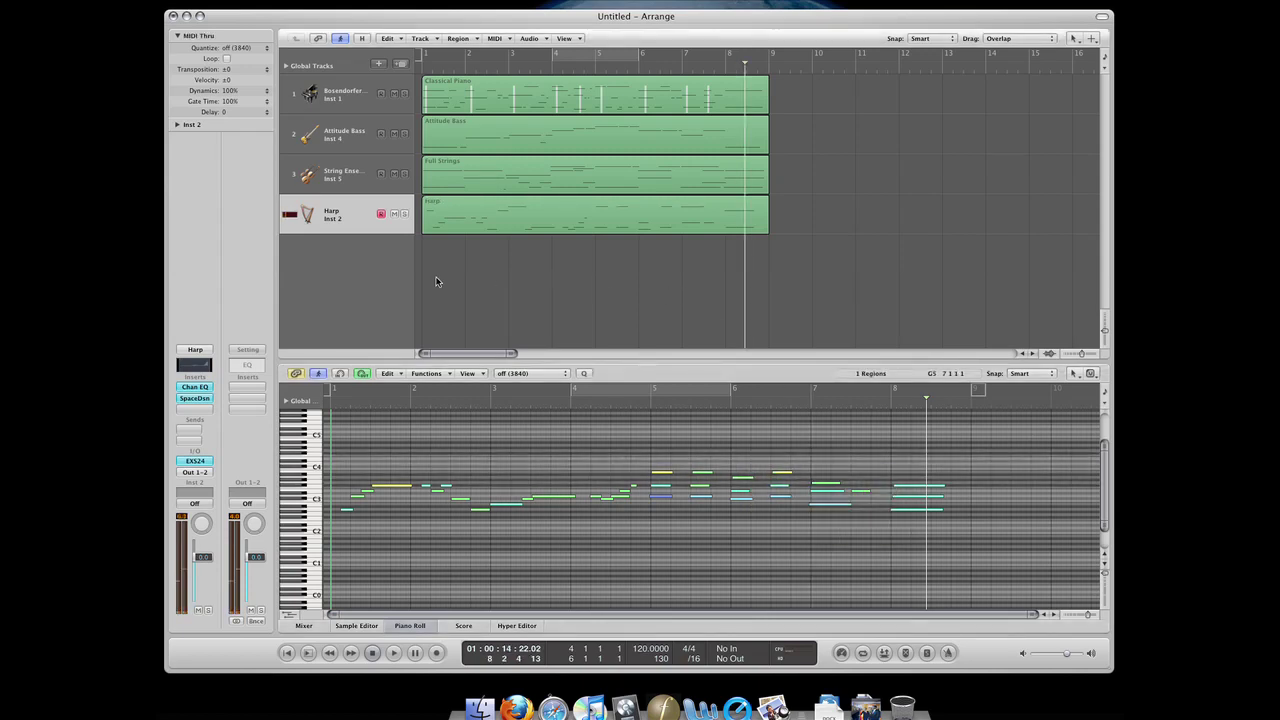
double_click(346, 291)
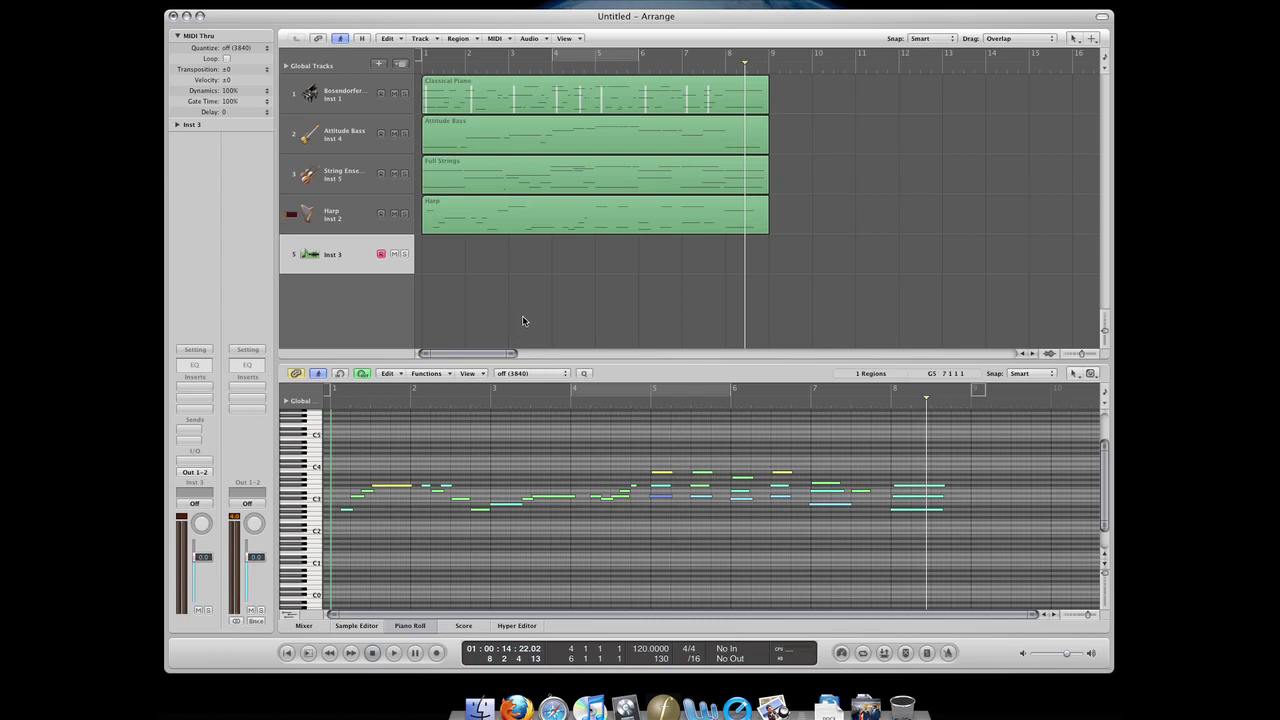
key(y)
scroll(950, 112, left, 2)
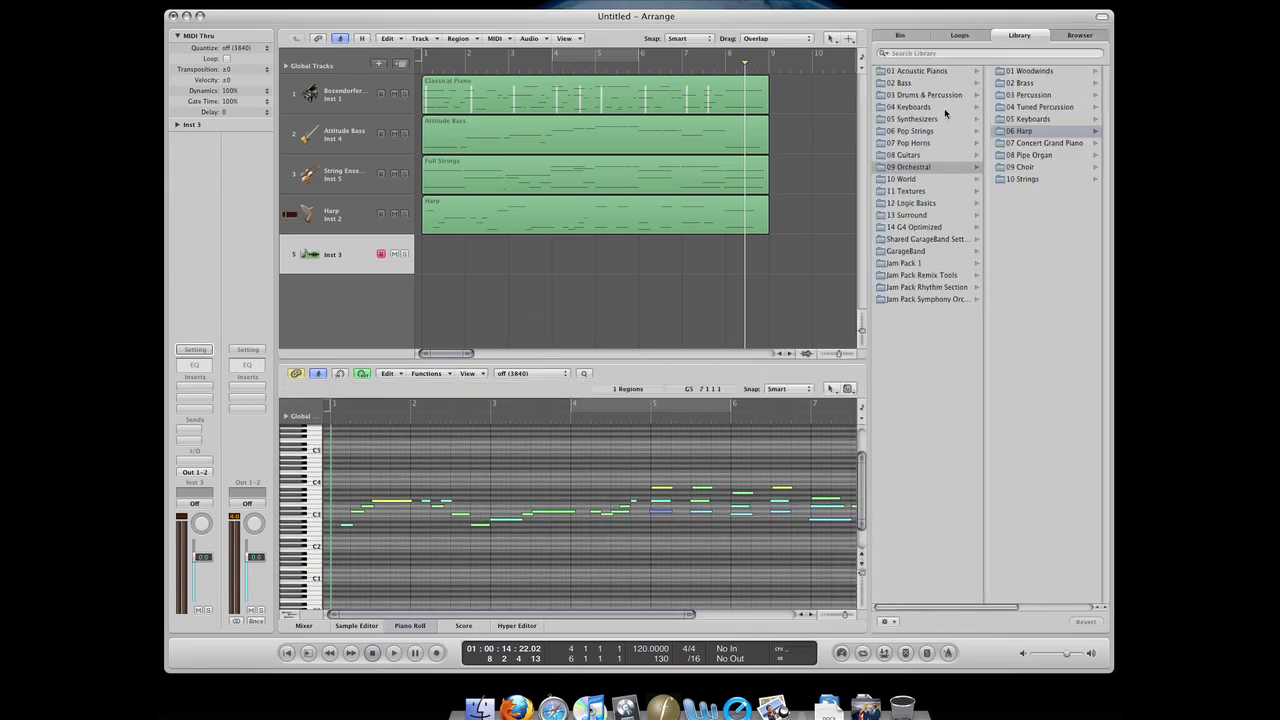
click(927, 170)
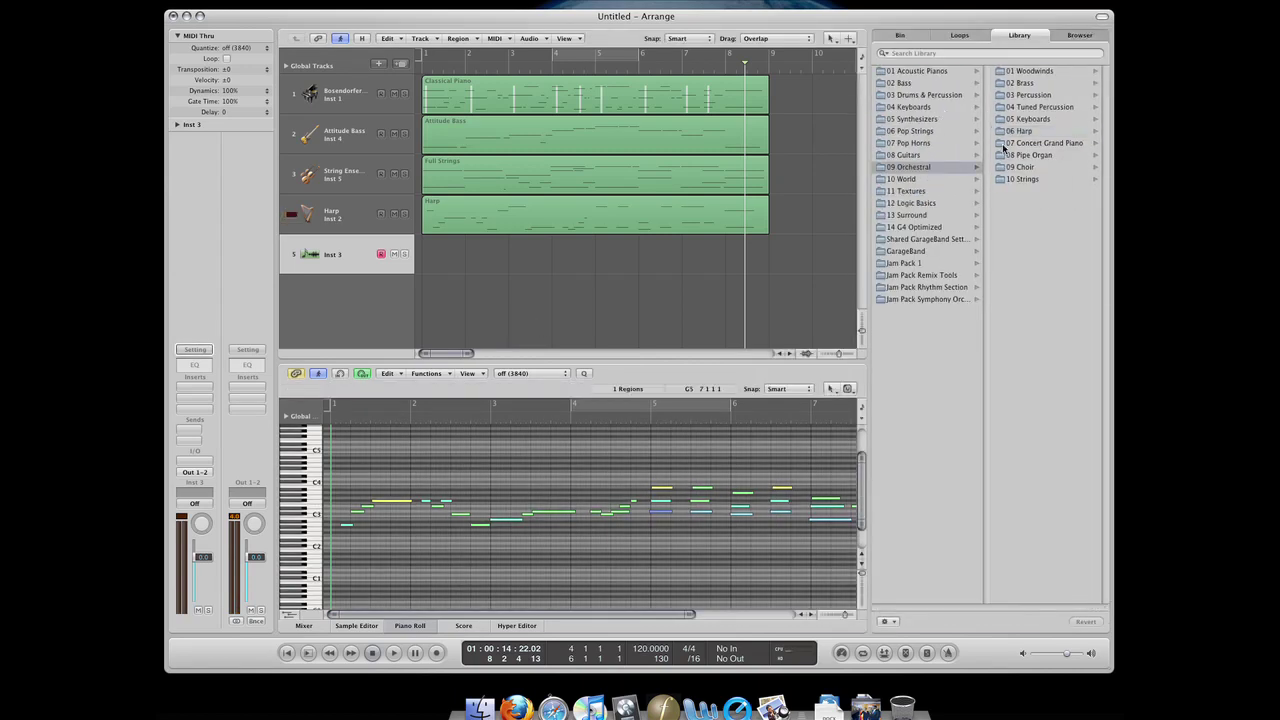
click(1030, 168)
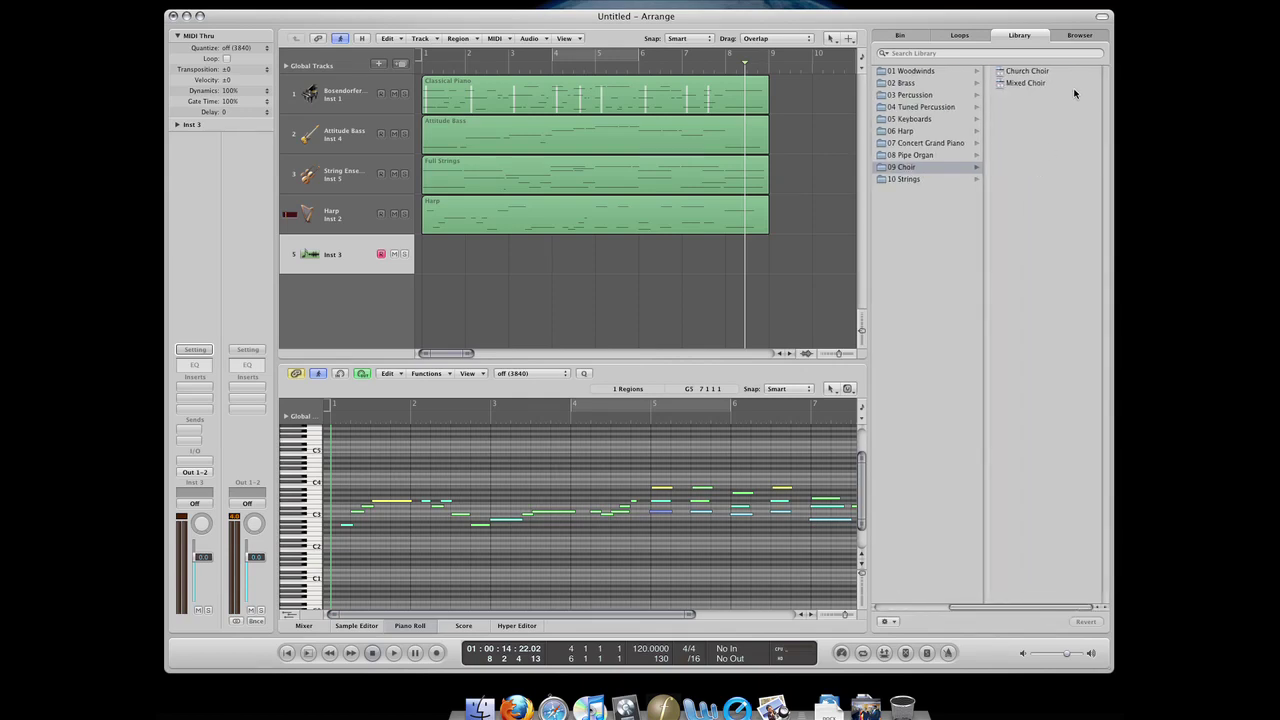
click(1054, 73)
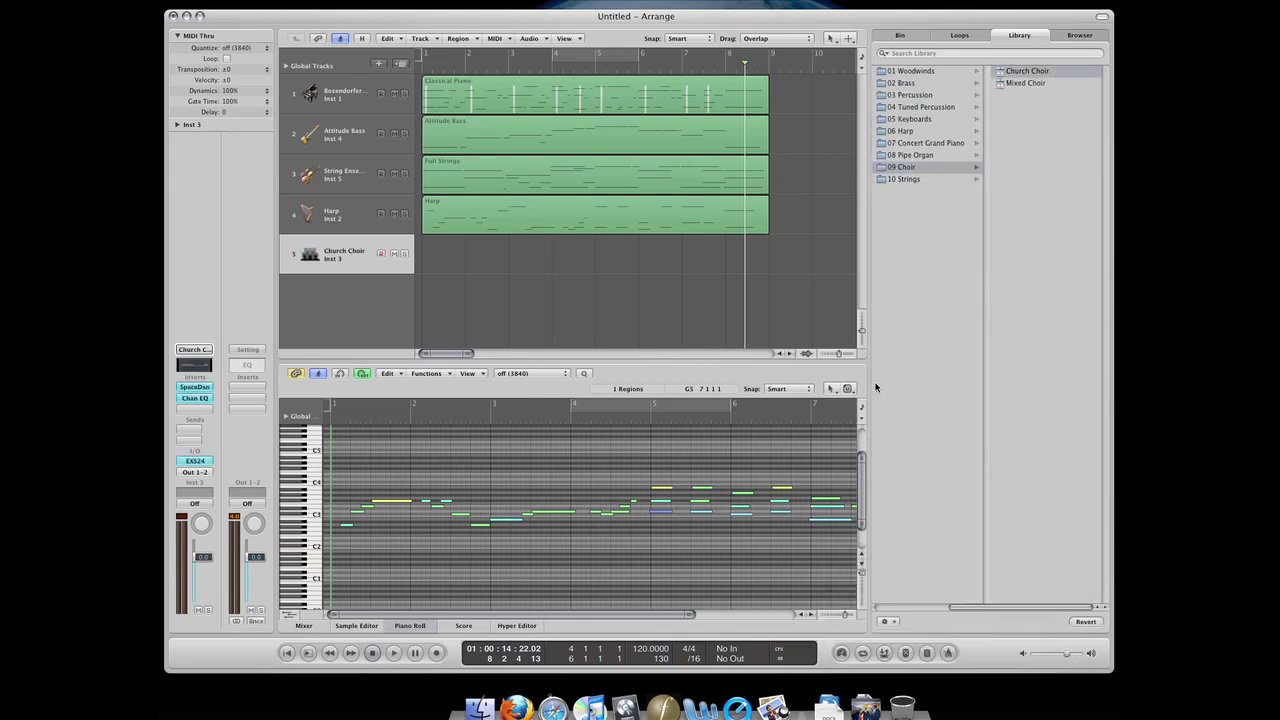
key(y)
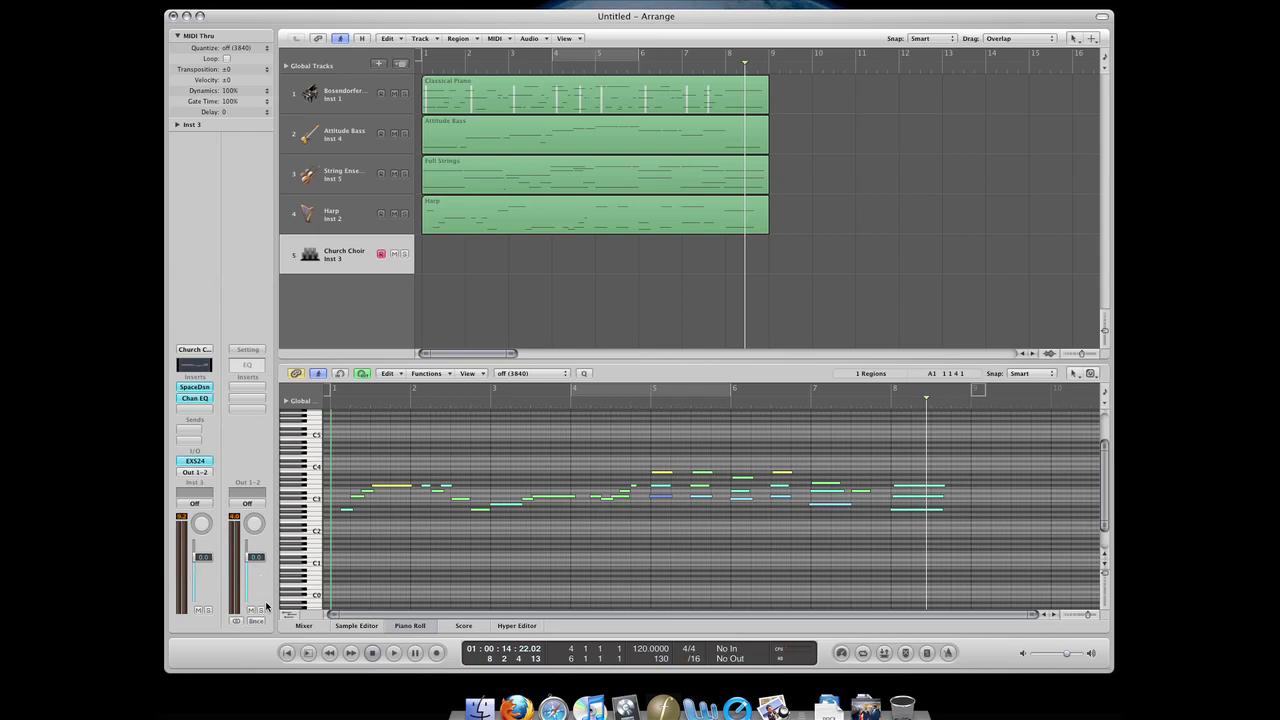
Set the Church Choir channel volume to -2.0 dB.
mouse_move(254, 561)
mouse_down()
mouse_move(255, 582)
mouse_move(255, 559)
mouse_up()
mouse_move(210, 561)
mouse_down()
mouse_move(210, 598)
mouse_move(210, 542)
mouse_move(210, 560)
mouse_up()
drag(203, 557, 203, 561)
Record an eight-bar part on the Church Choir track from the beginning of the song.
key(Return)
key(r)
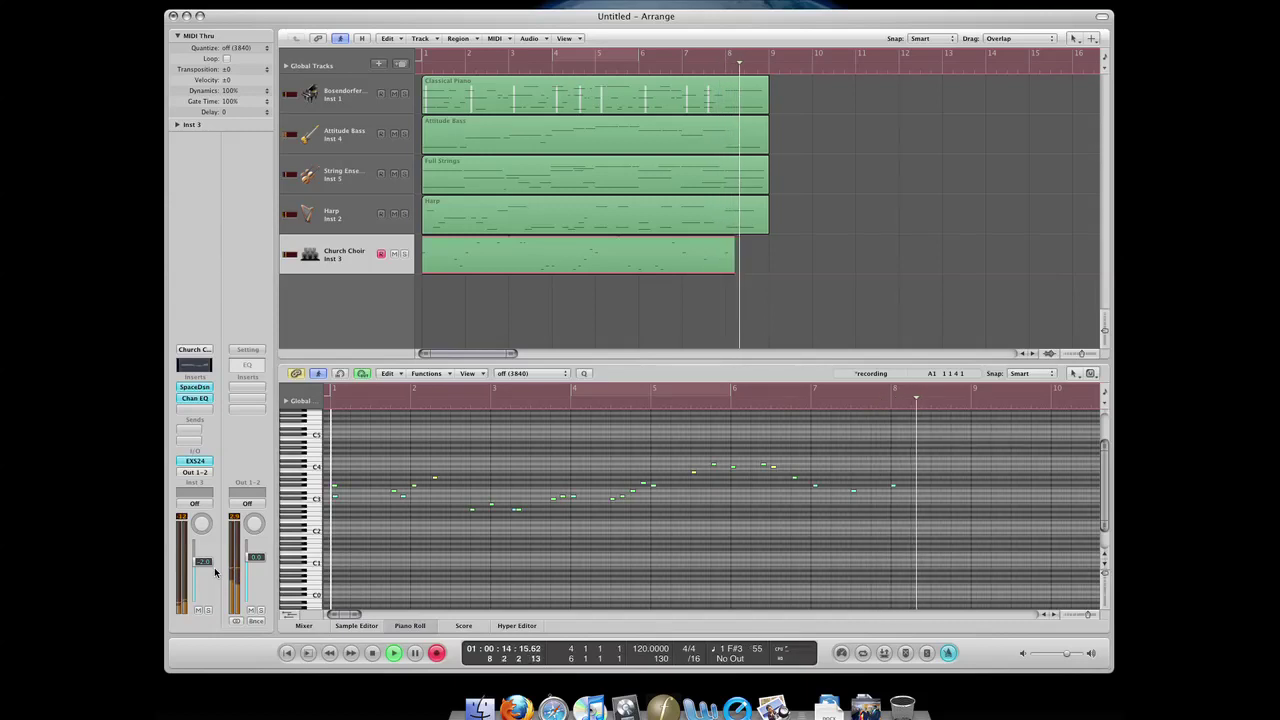
key(space)
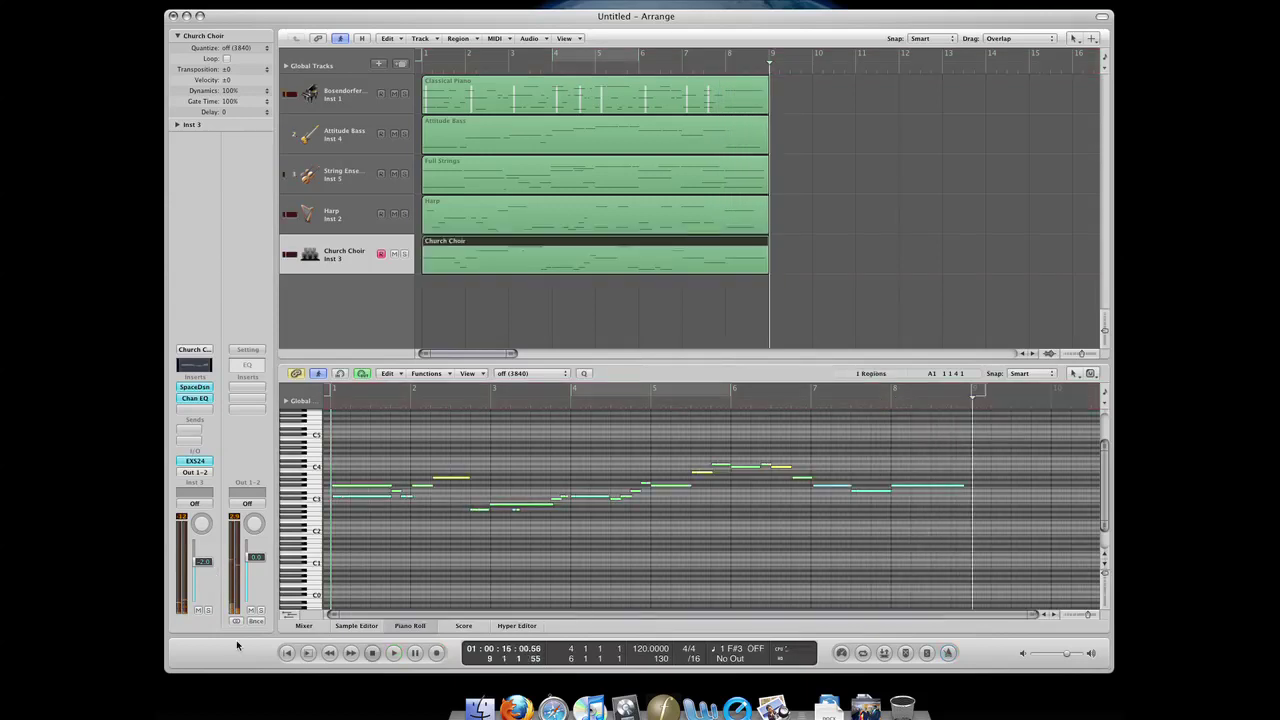
Delete the two stray short notes near bar 3 beat 2 in the Church Choir part.
drag(538, 531, 510, 515)
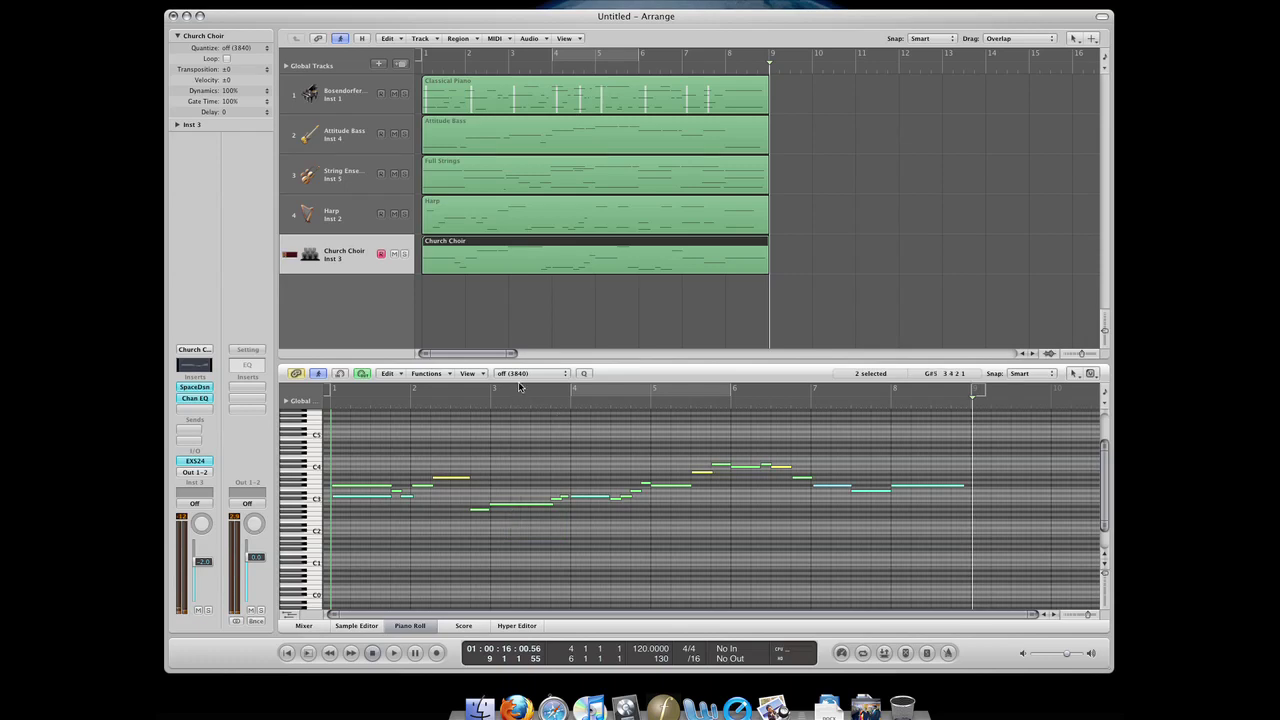
click(506, 297)
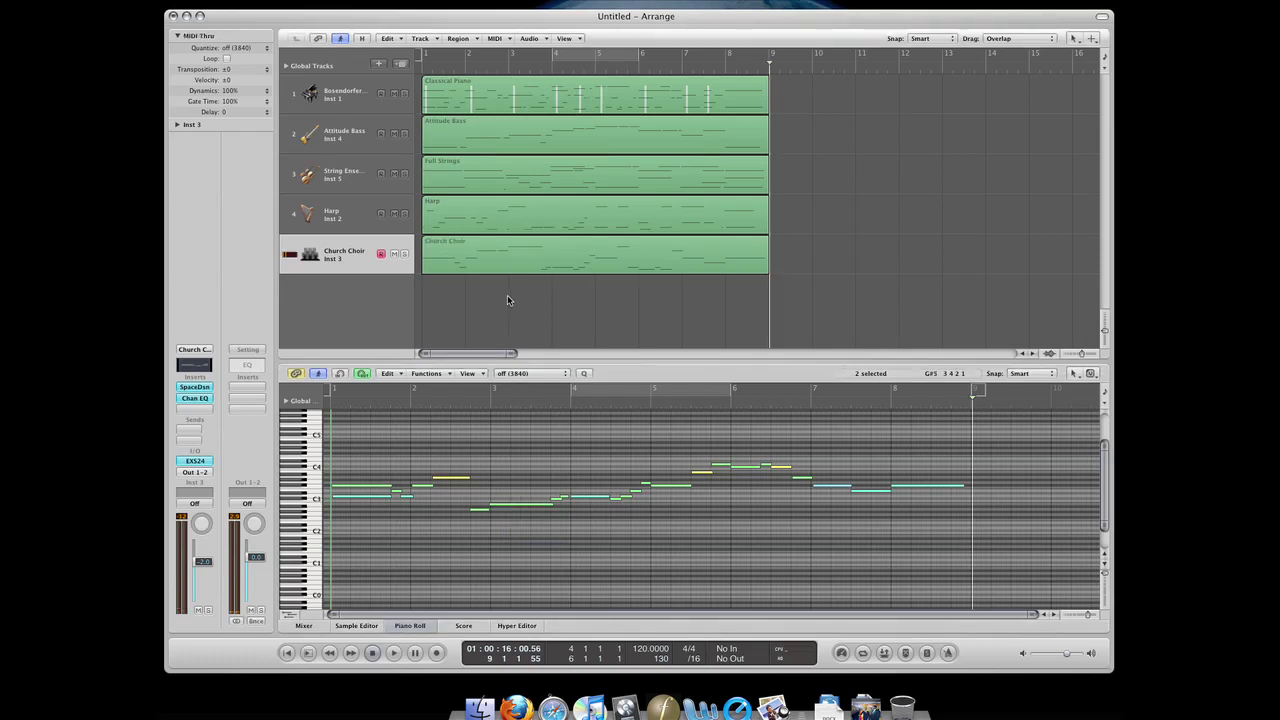
Solo the Church Choir region, extend the starts of its first two long notes back to just before bar 1, and play the opening.
key(Return)
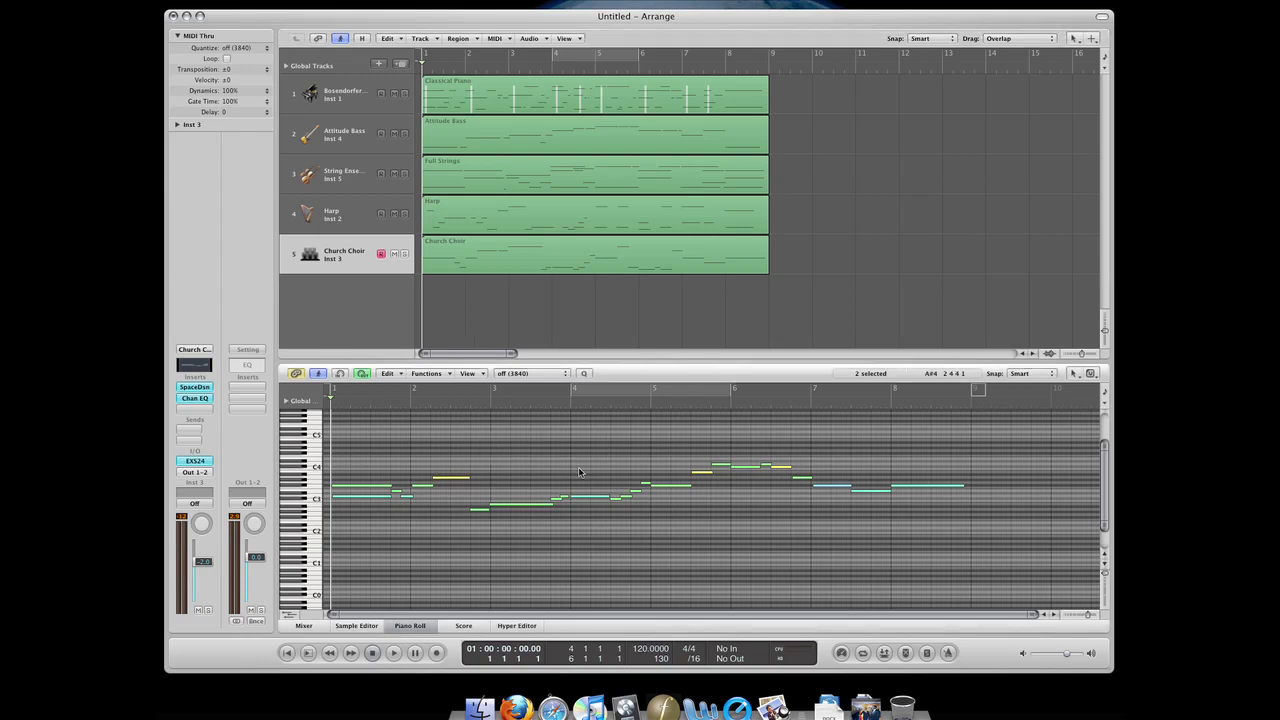
key(super+Right)
key(super+Right)
key(super+Right)
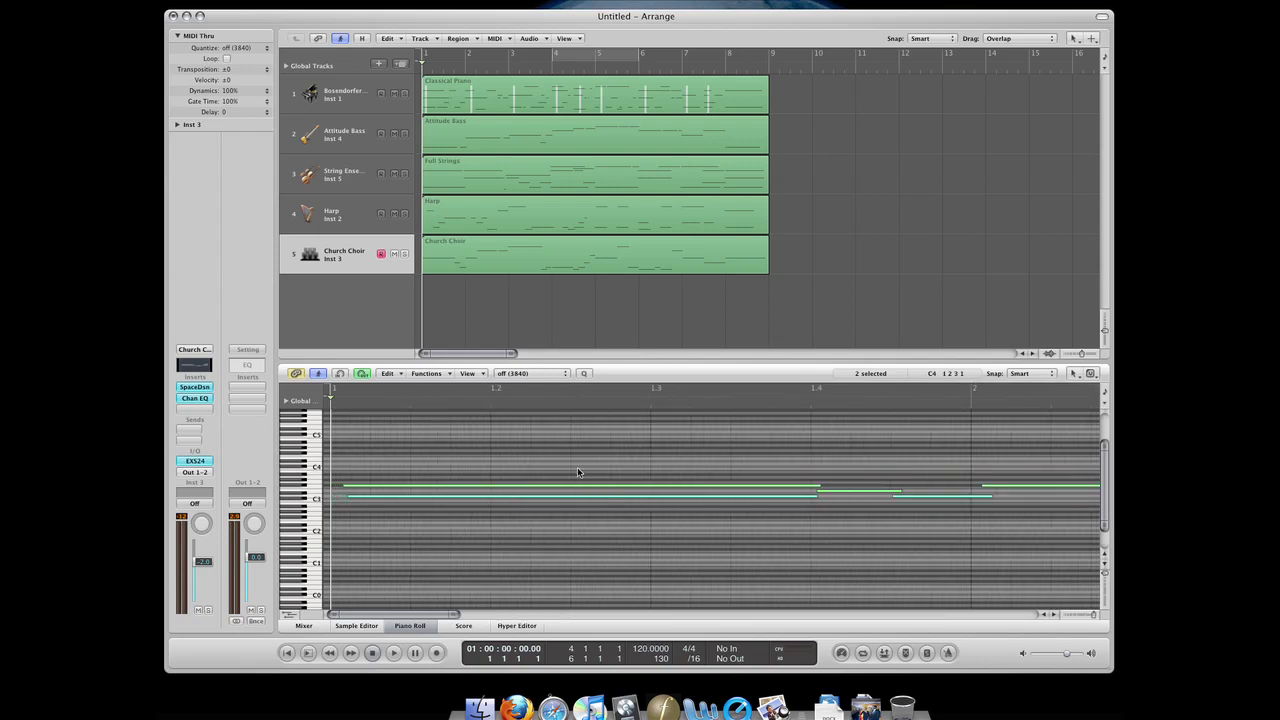
click(400, 478)
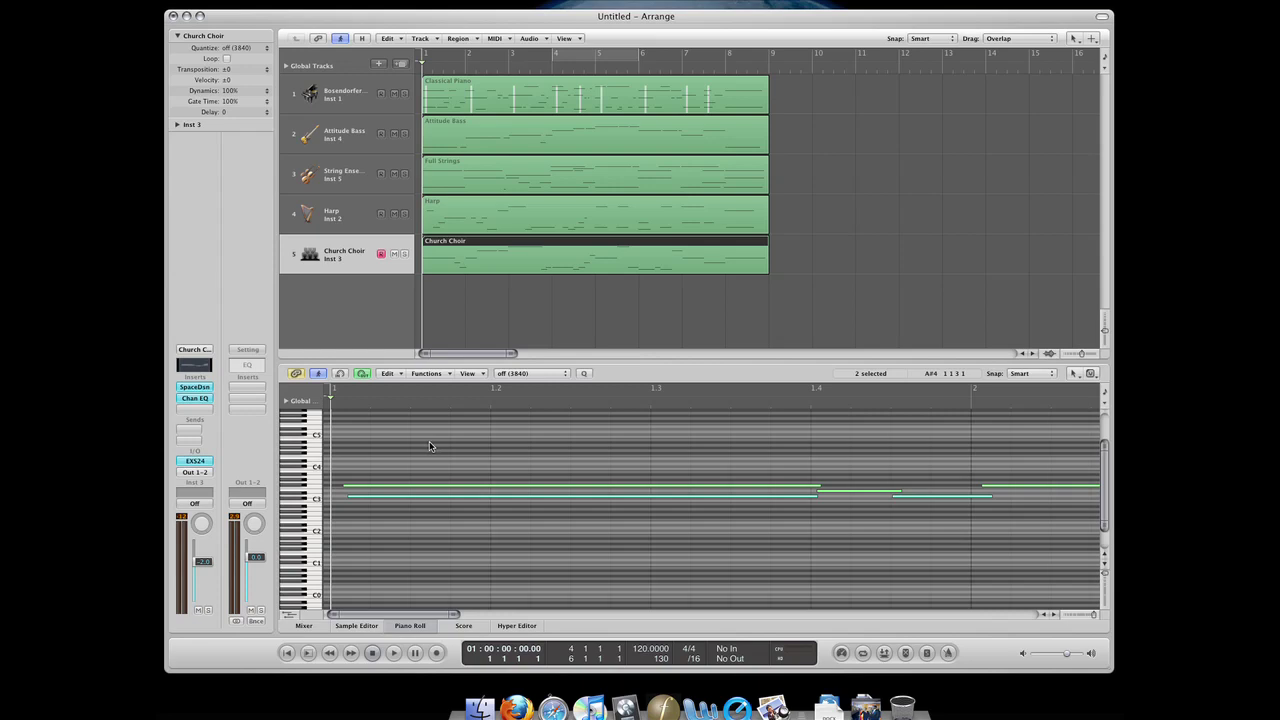
key(space)
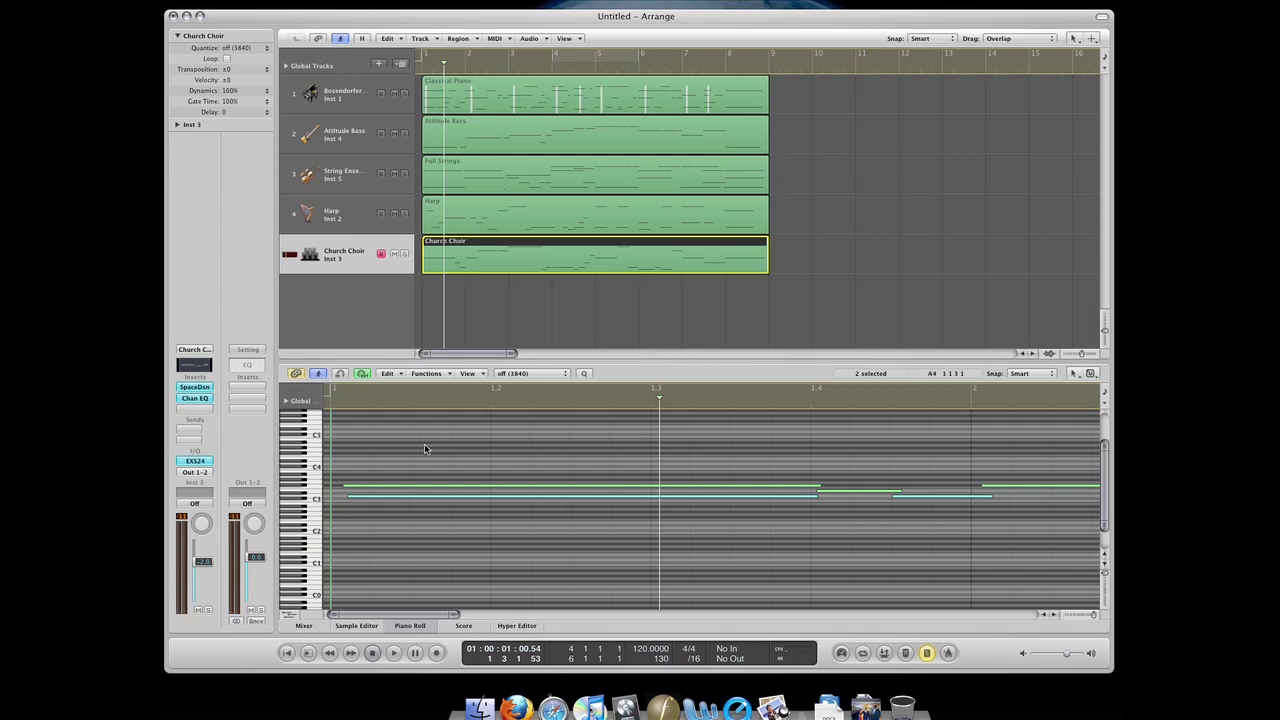
drag(424, 444, 399, 501)
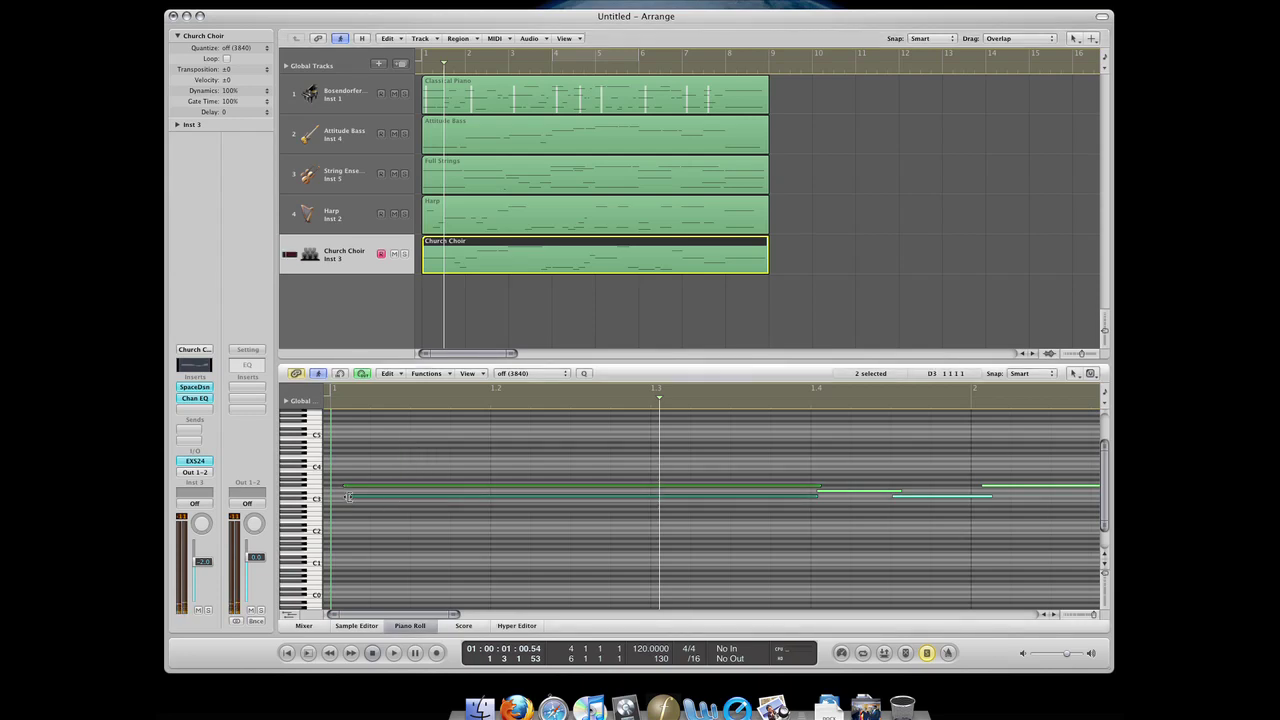
drag(348, 497, 326, 497)
key(Return)
key(space)
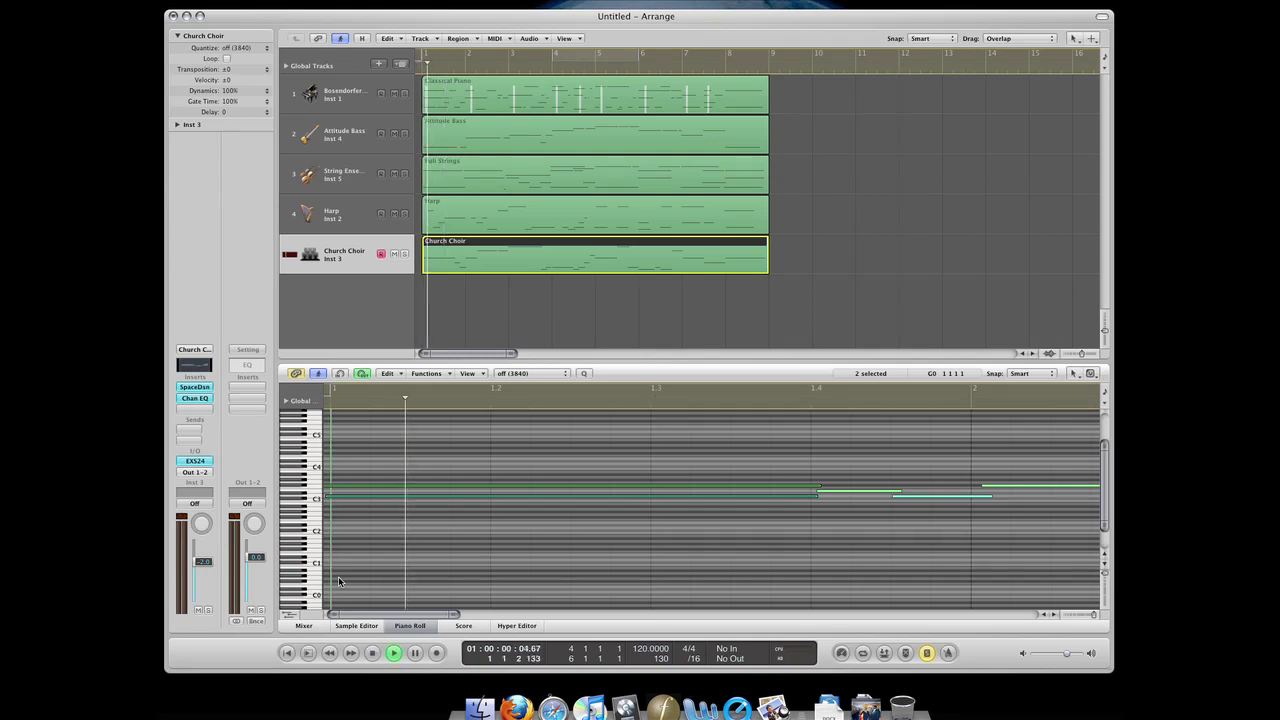
Align the starts of the two opening choir notes with bar 1 and play the opening again.
click(327, 495)
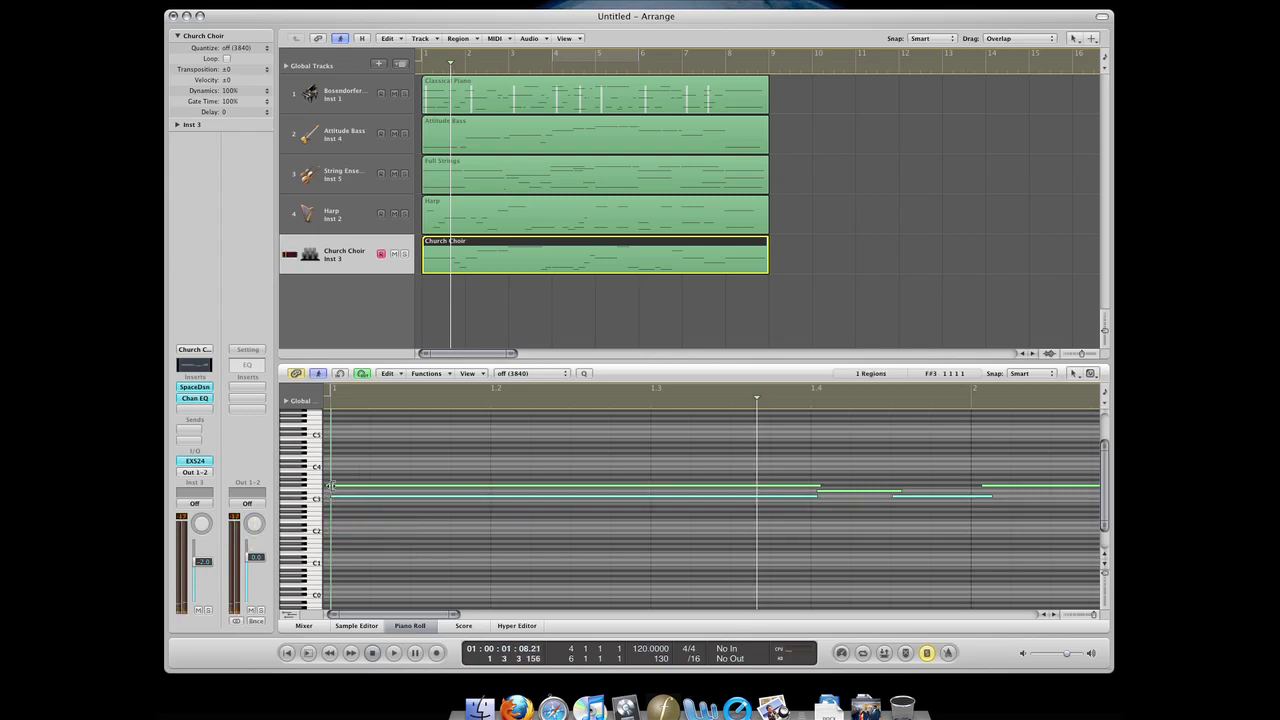
click(331, 485)
click(346, 467)
key(Return)
key(space)
key(space)
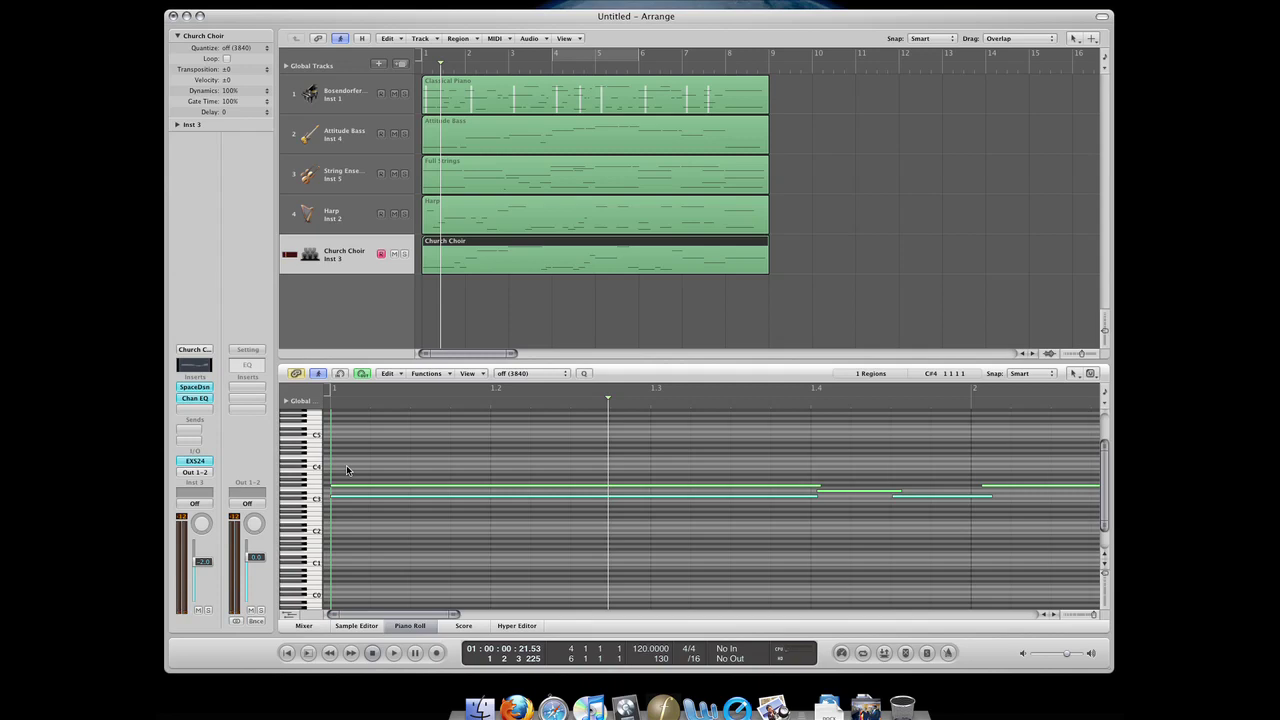
Play the full five-track arrangement from bar 1 through bar 8 and close the Piano Roll.
key(Return)
key(space)
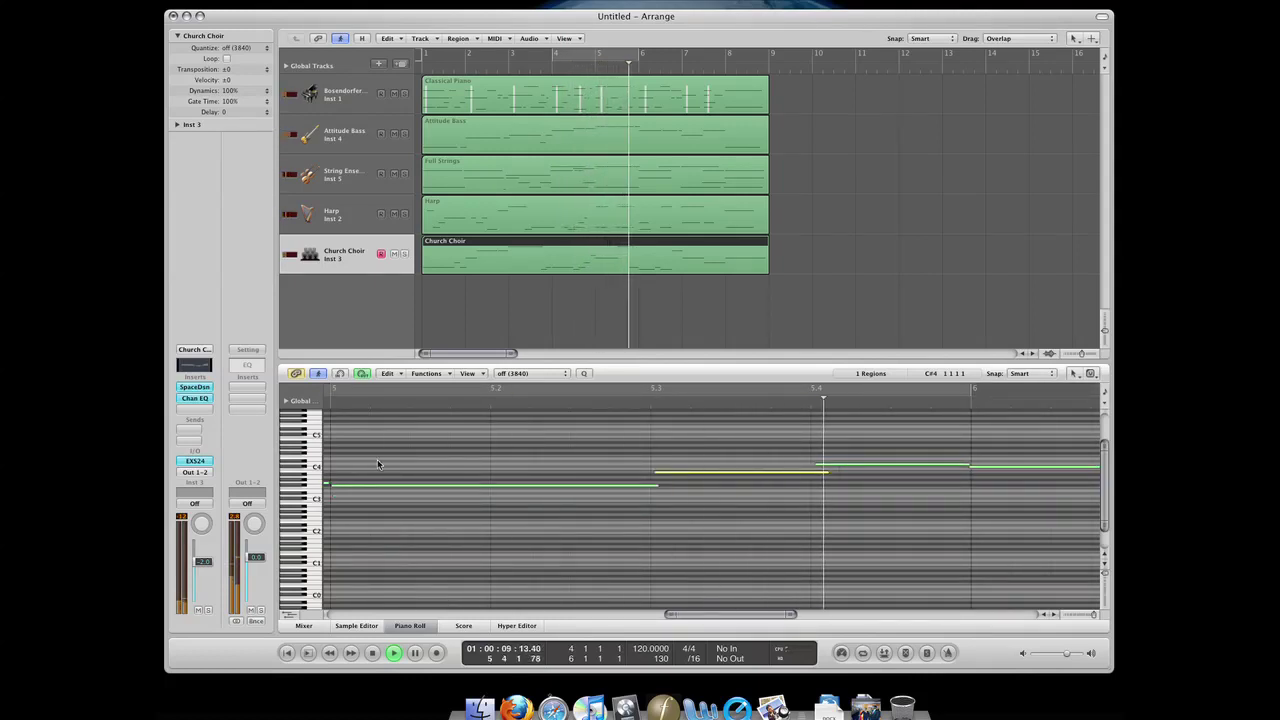
click(553, 338)
key(p)
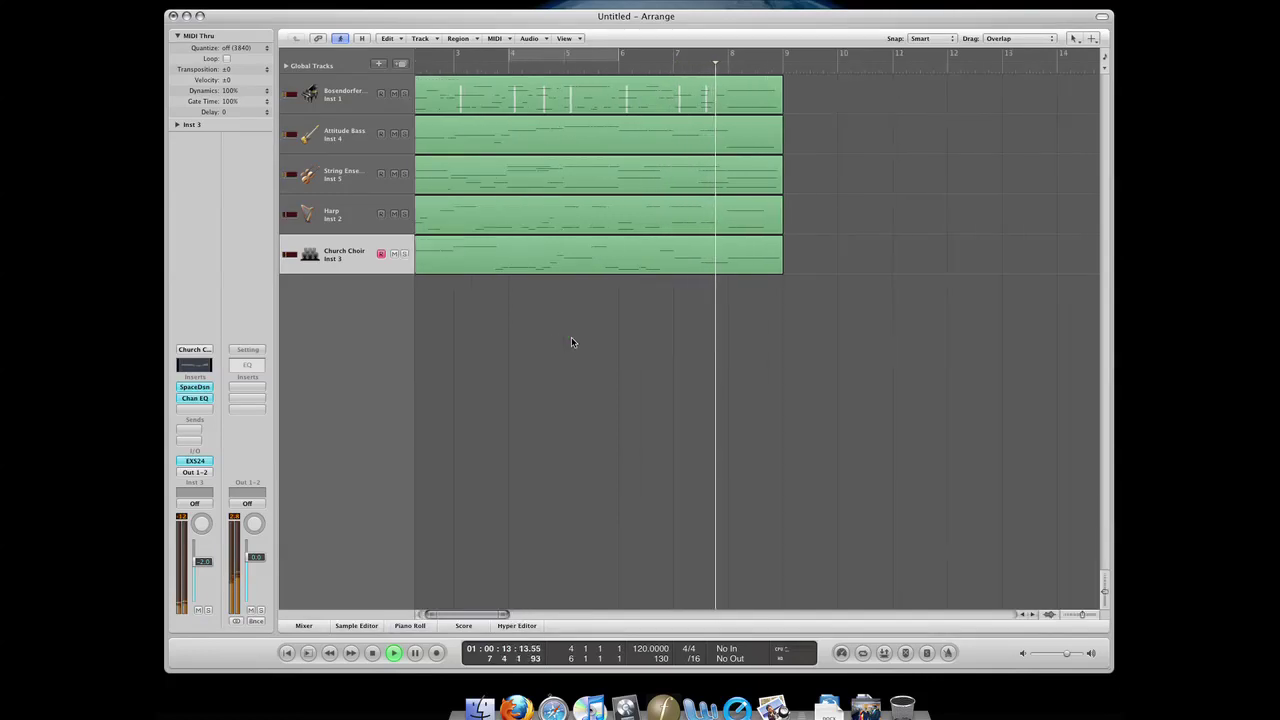
key(ctrl+Right)
key(space)
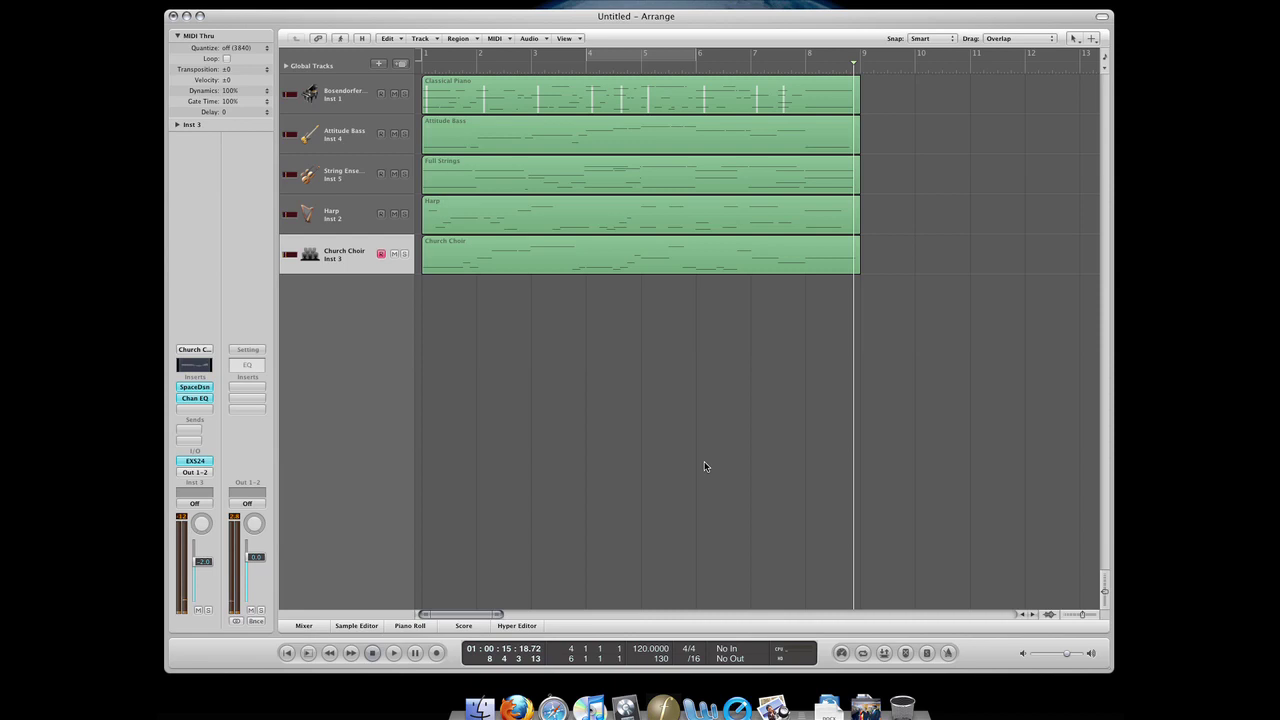
Open the notes of all five regions together in the Piano Roll, fitted to the full eight bars.
drag(730, 330, 580, 86)
double_click(578, 89)
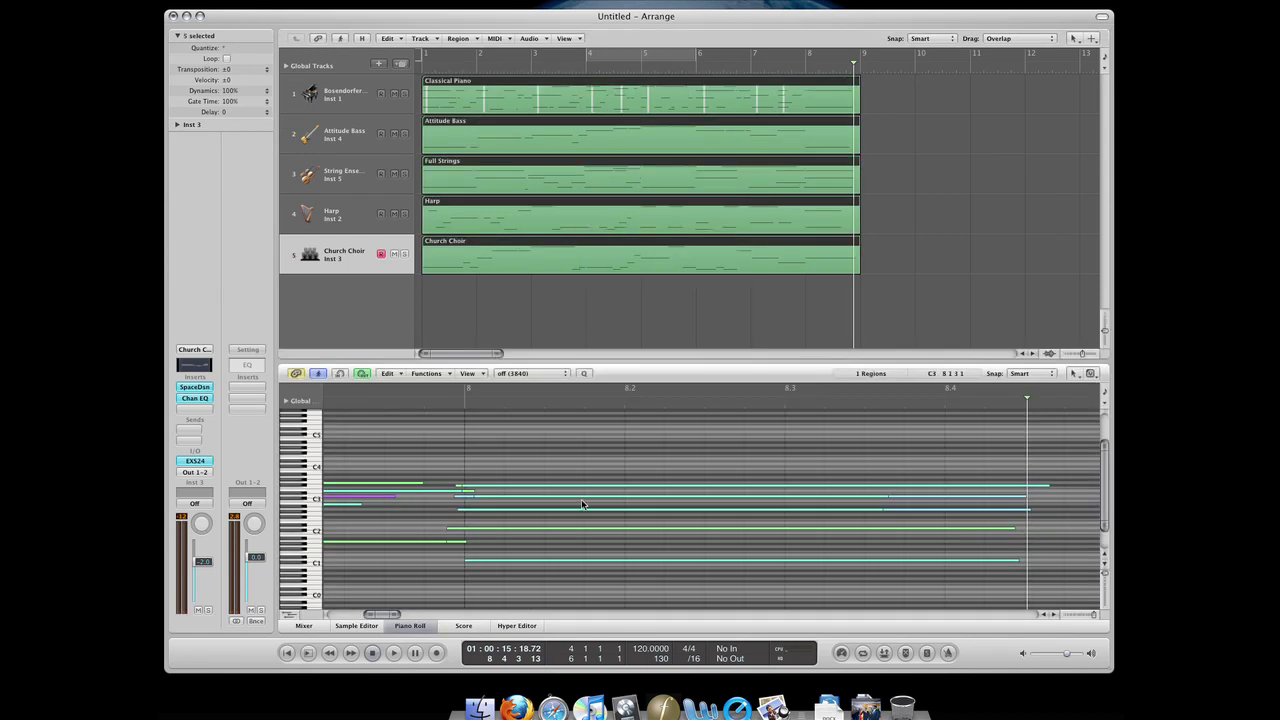
key(z)
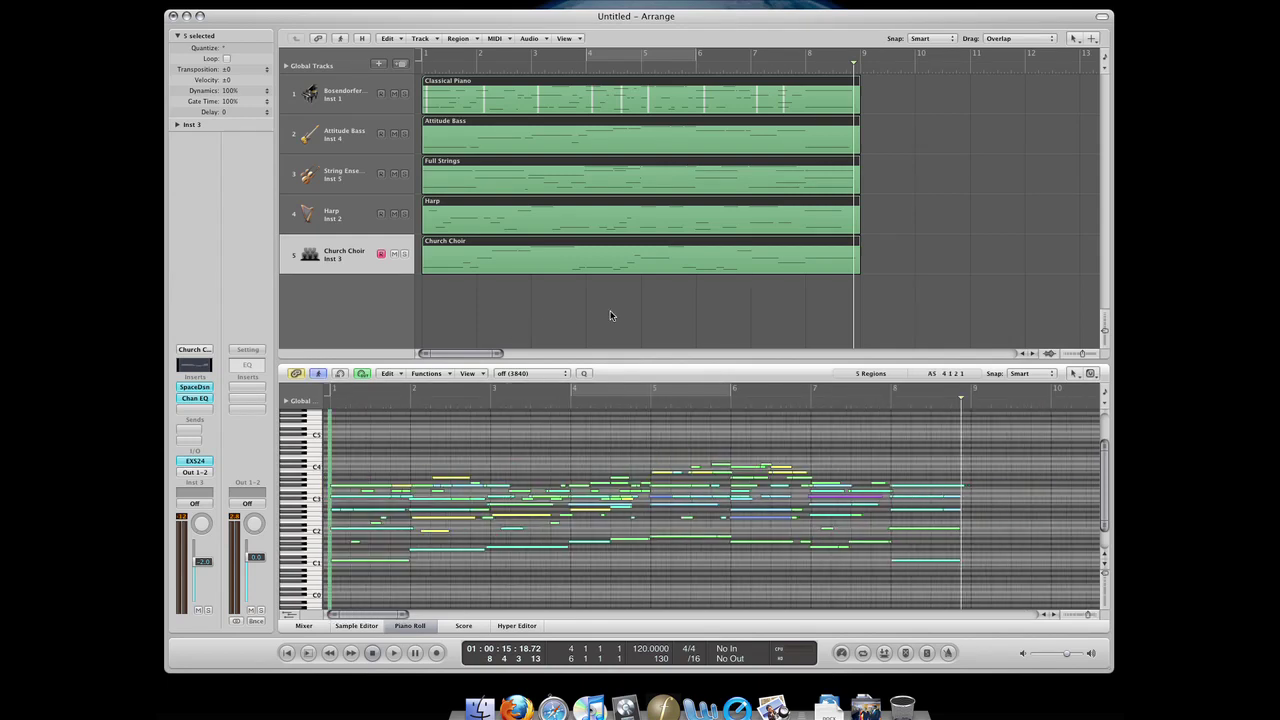
Try out an empty software instrument track below the Church Choir with the Library open, and delete it again.
key(y)
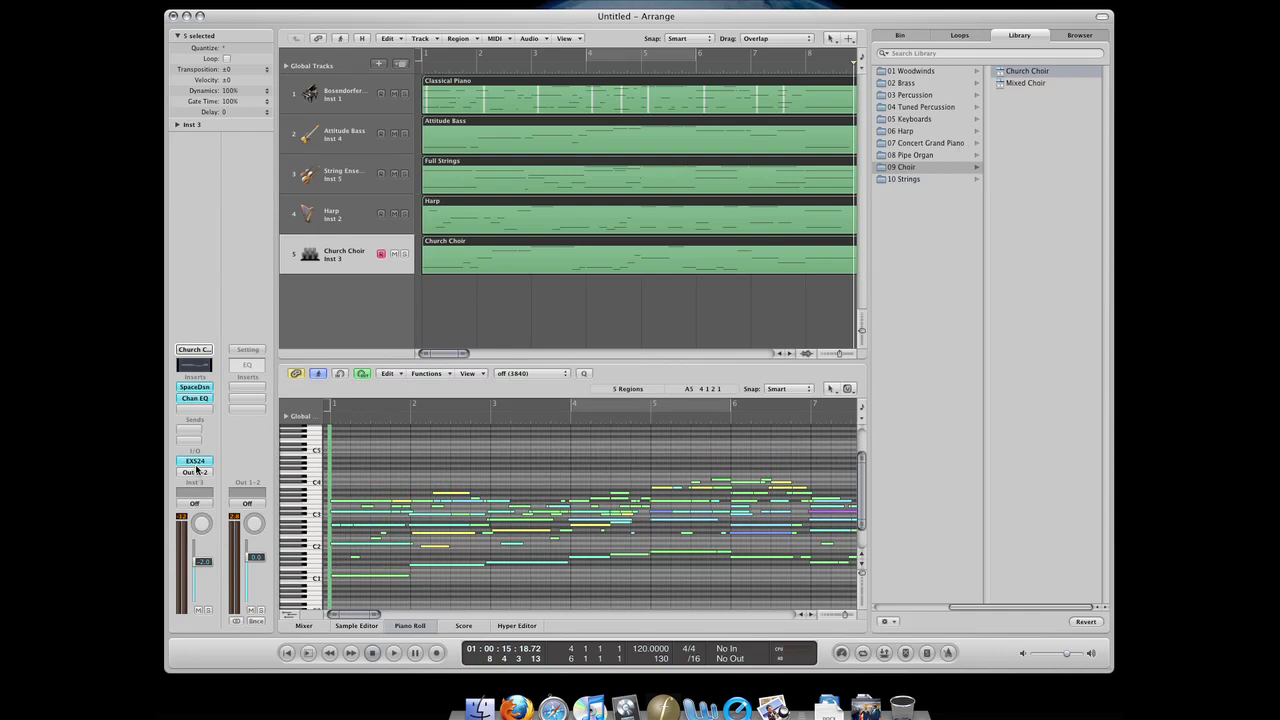
key(super+Return)
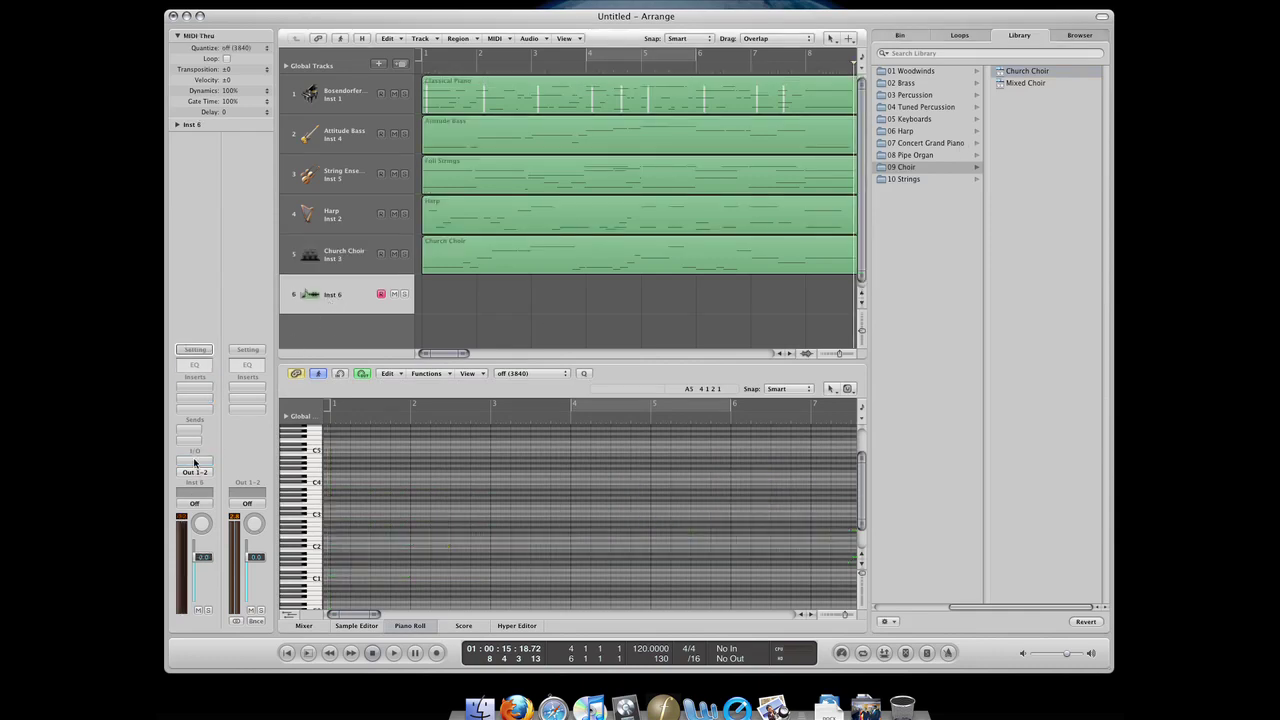
click(196, 460)
click(490, 438)
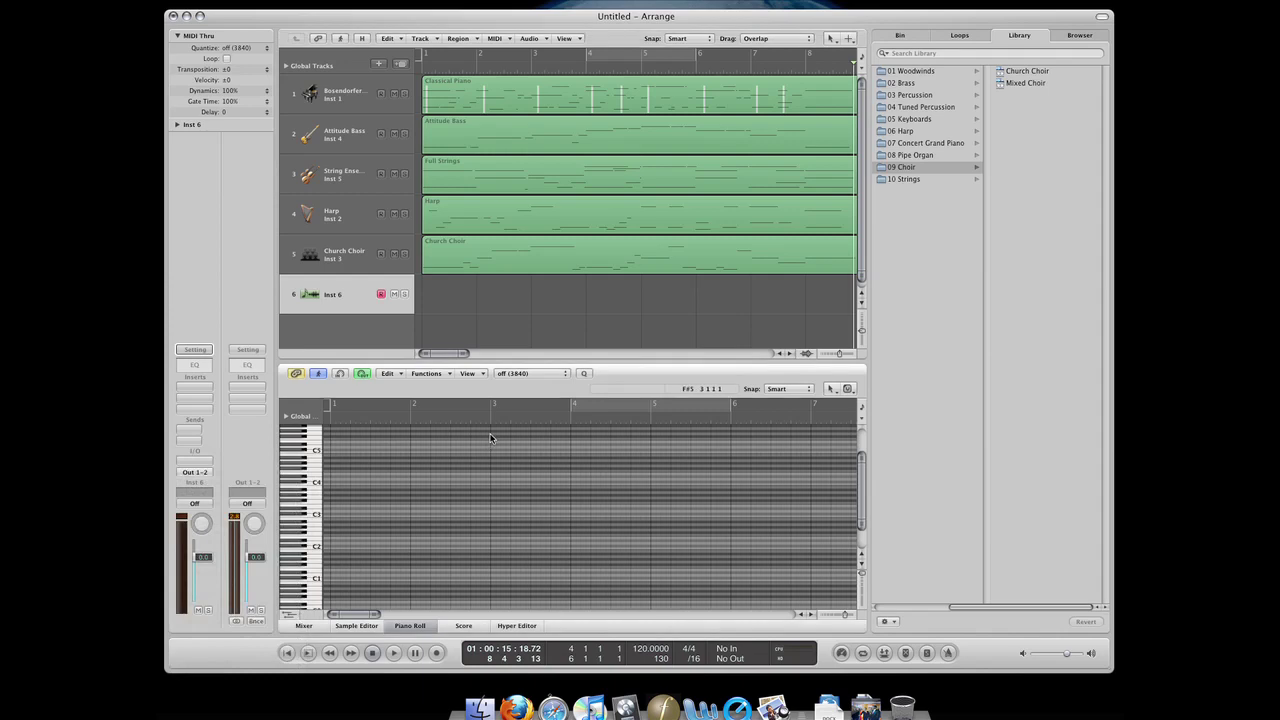
key(y)
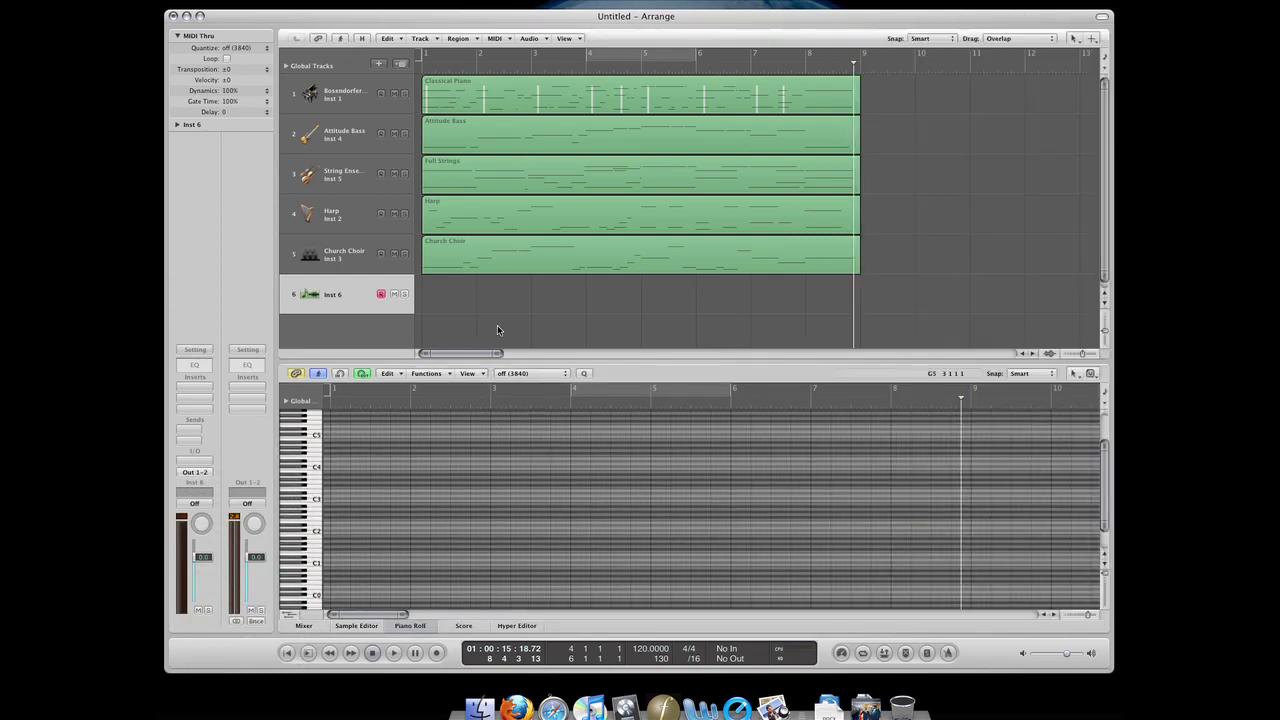
key(super+BackSpace)
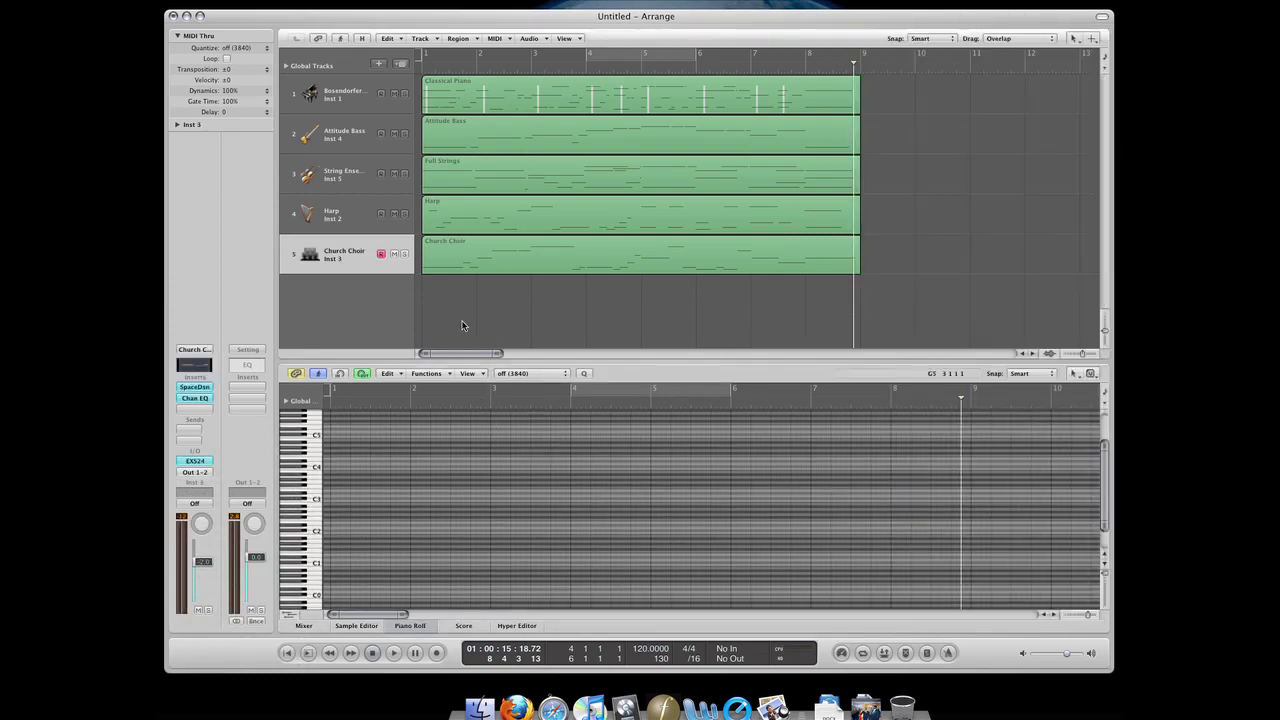
Create one mono audio track on Input 1 with Output 1-2 below the Church Choir track, and close the Piano Roll.
click(379, 65)
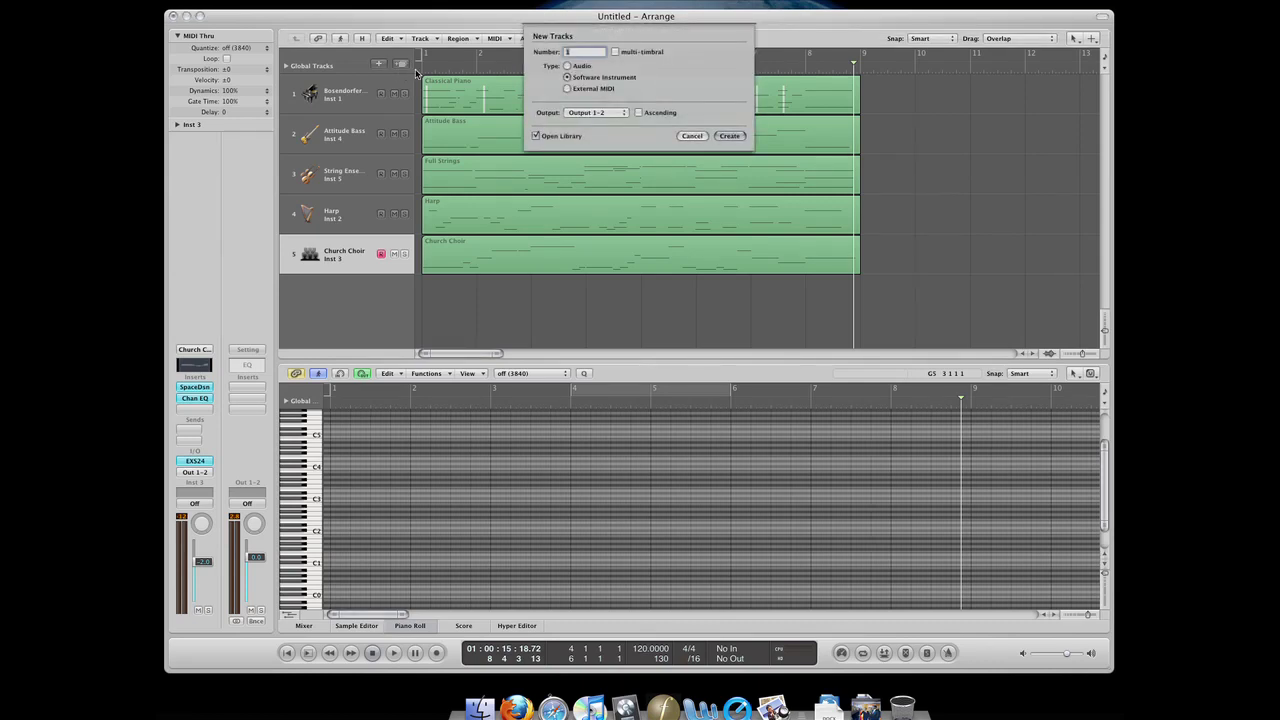
click(567, 66)
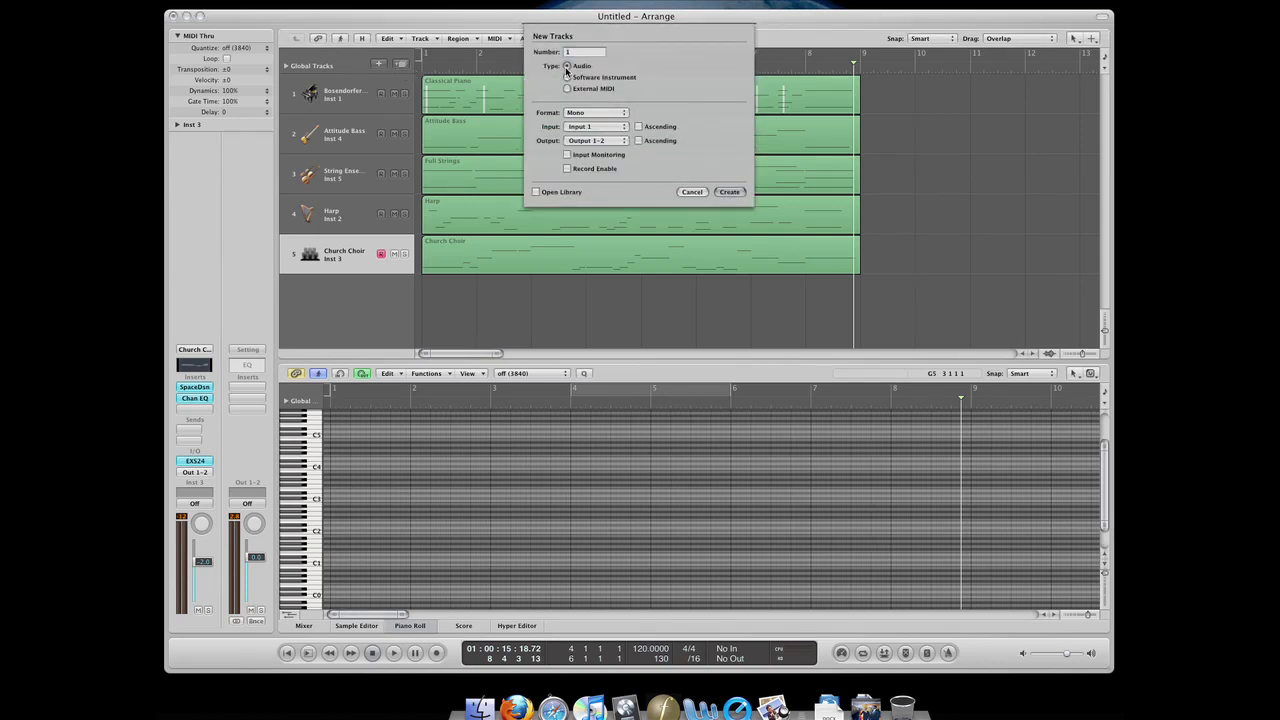
click(739, 192)
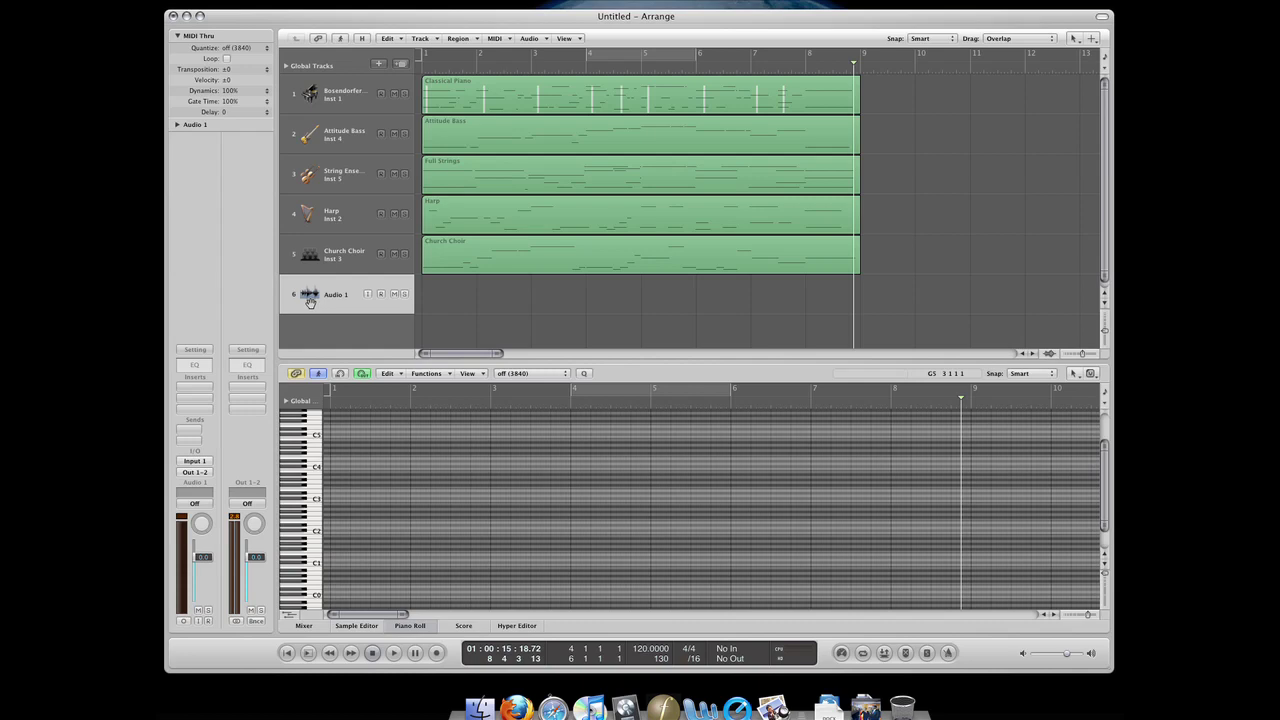
key(p)
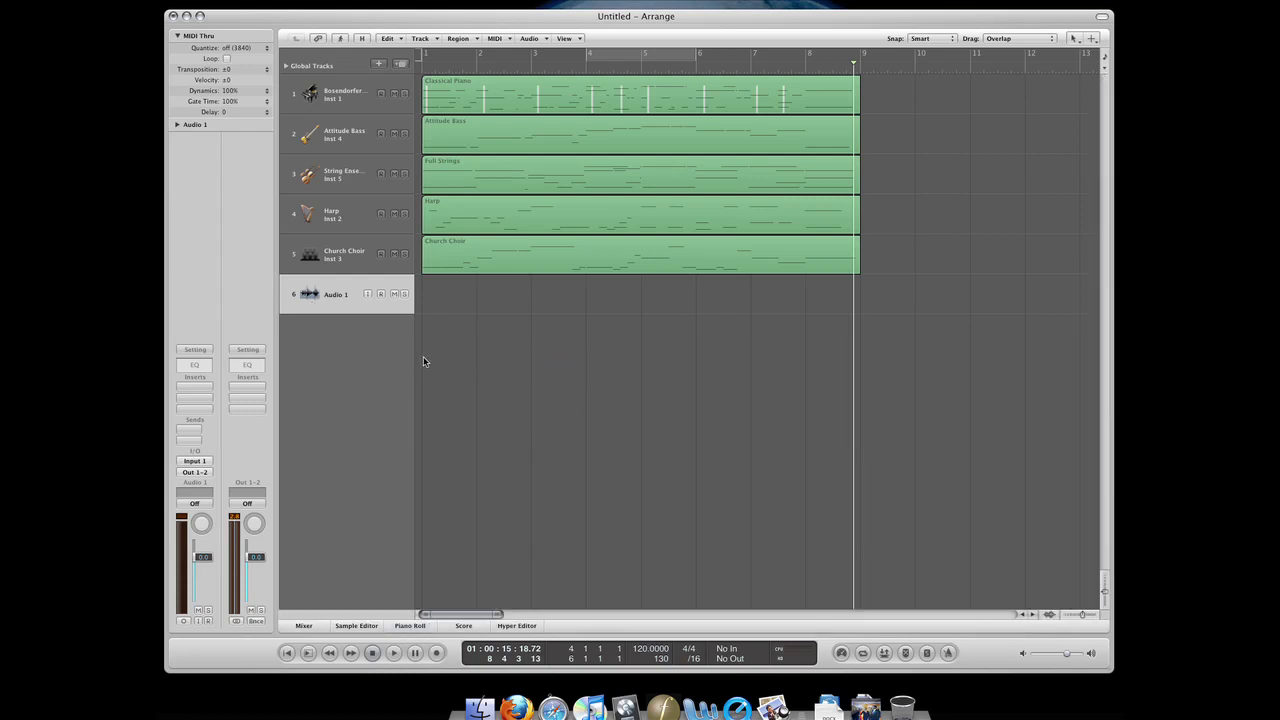
Add a software instrument track and a second audio track in turn below the first audio track, deleting each again.
click(336, 258)
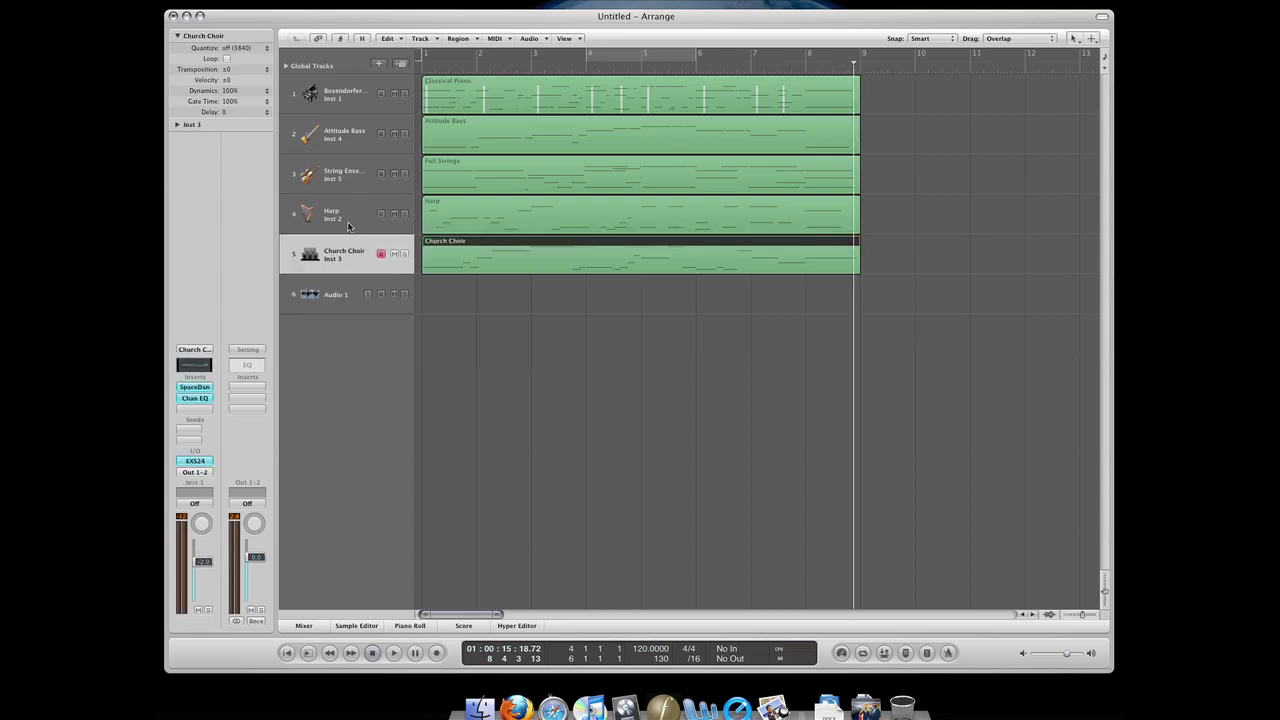
double_click(331, 369)
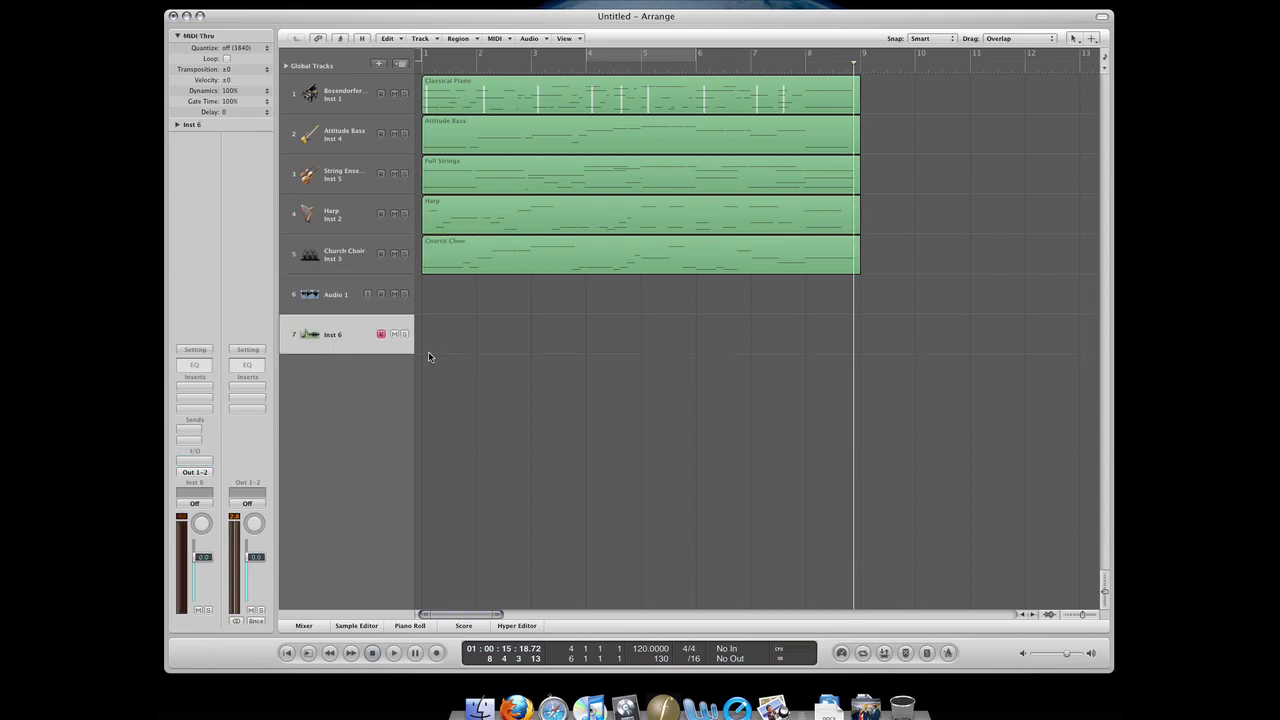
key(super+BackSpace)
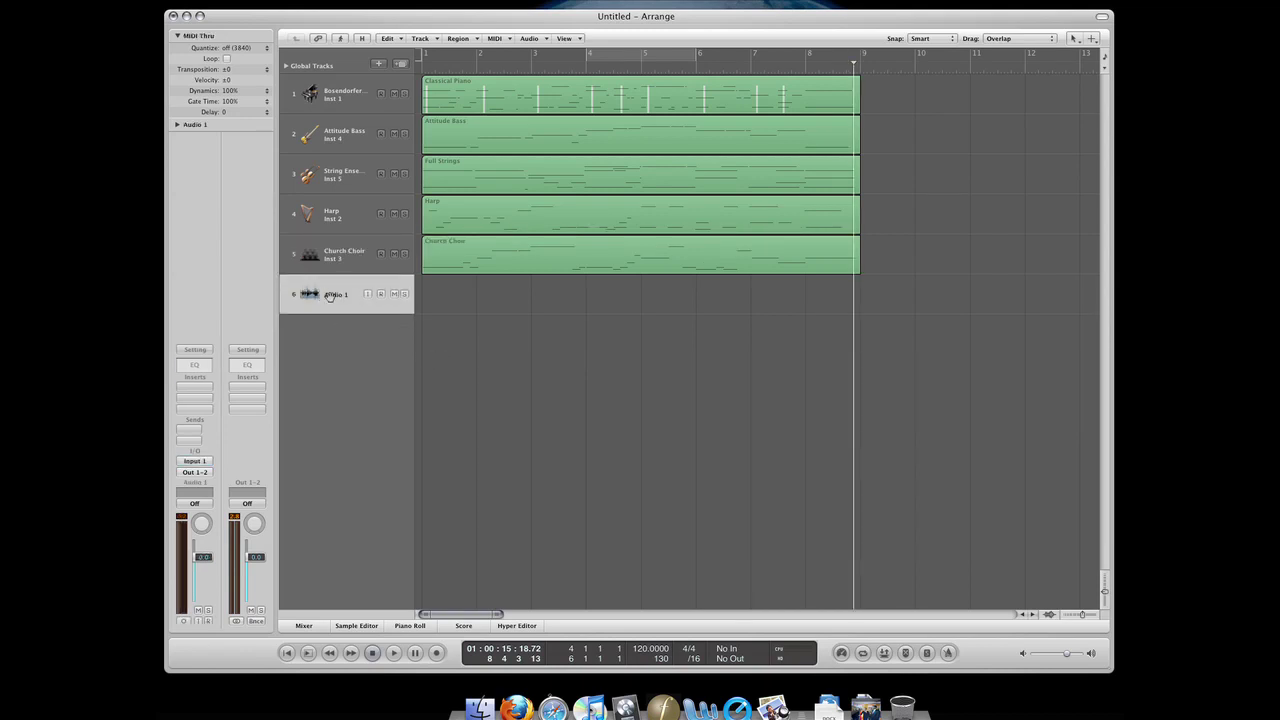
double_click(358, 395)
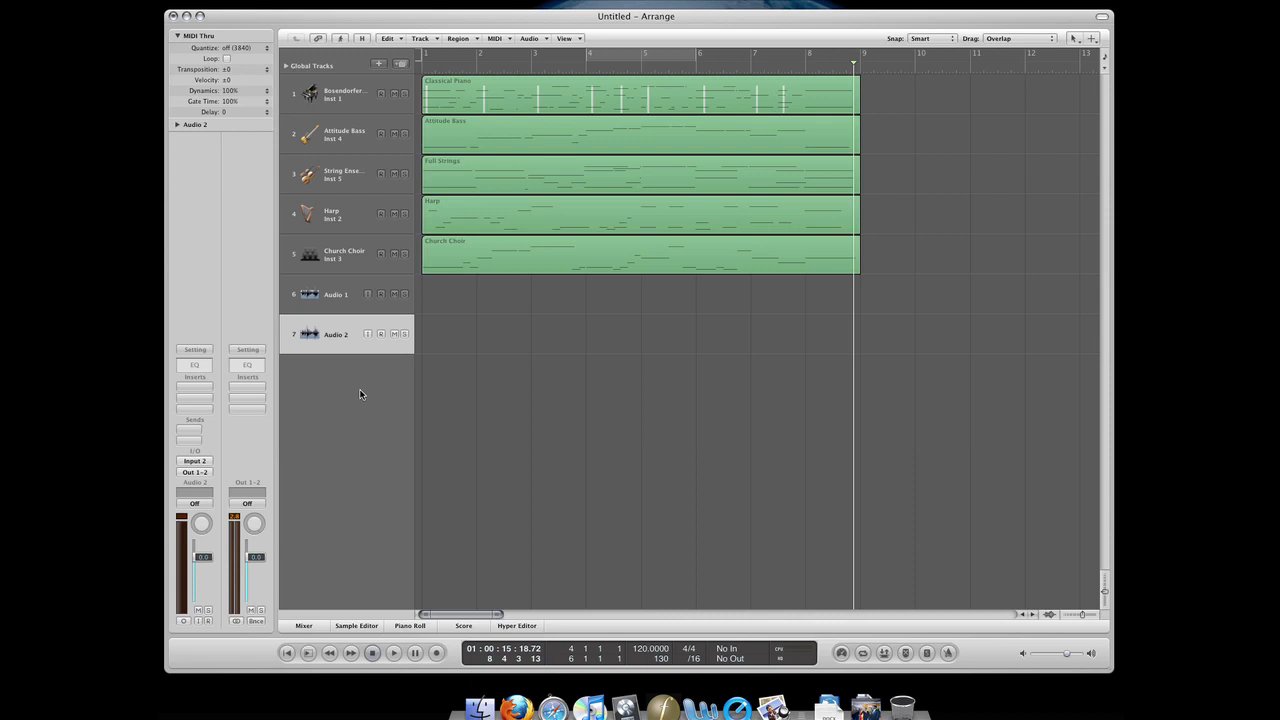
key(super+BackSpace)
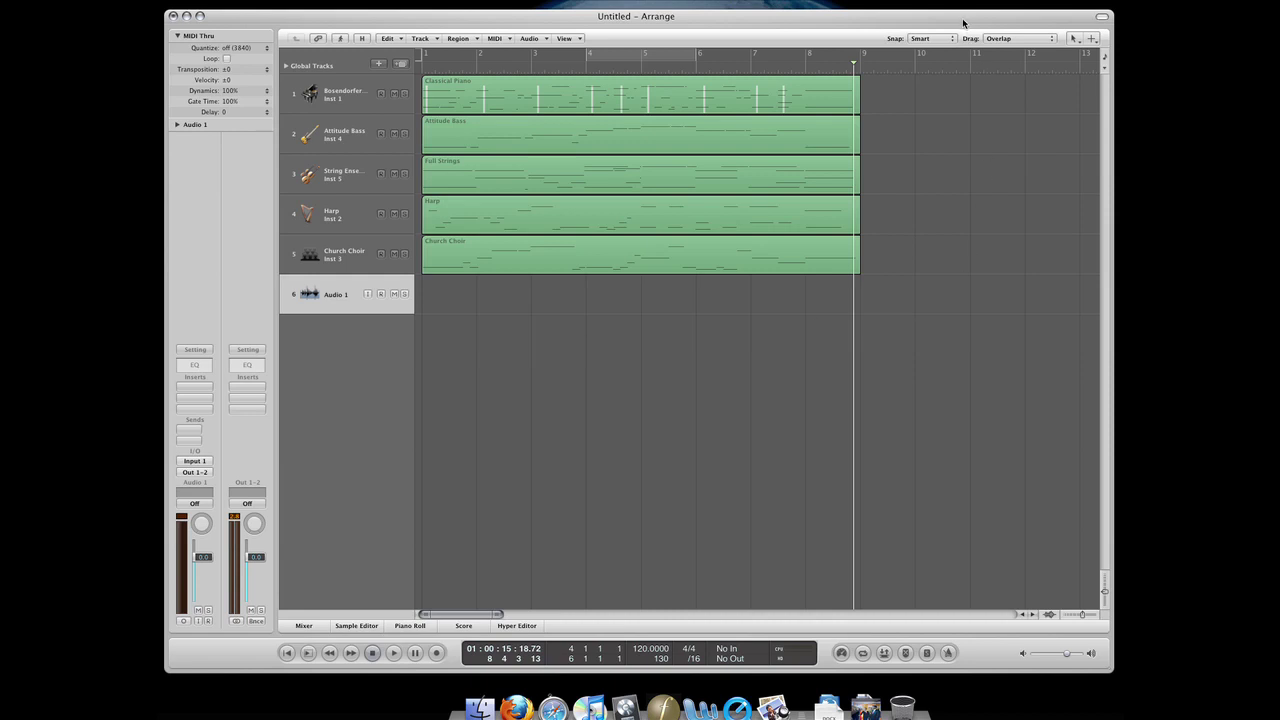
Import Just Trumpet.aif from the desktop onto the audio track, starting at bar 1.
drag(963, 22, 779, 25)
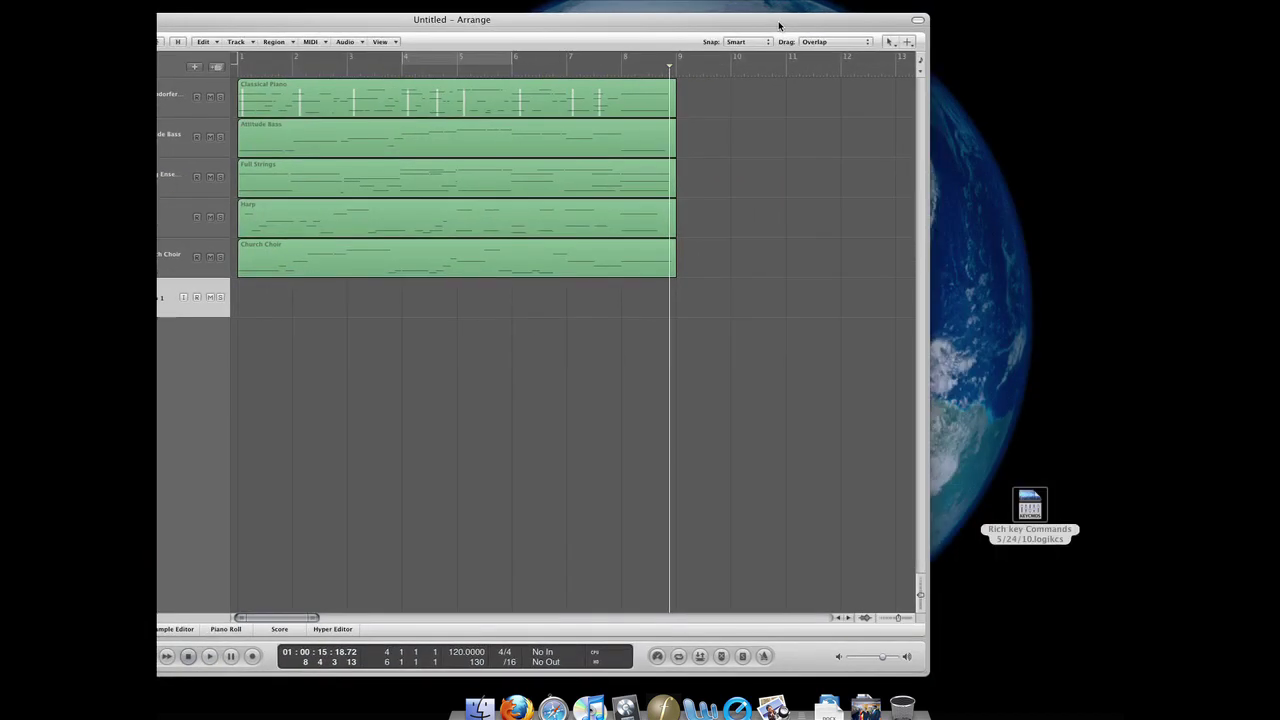
click(1020, 515)
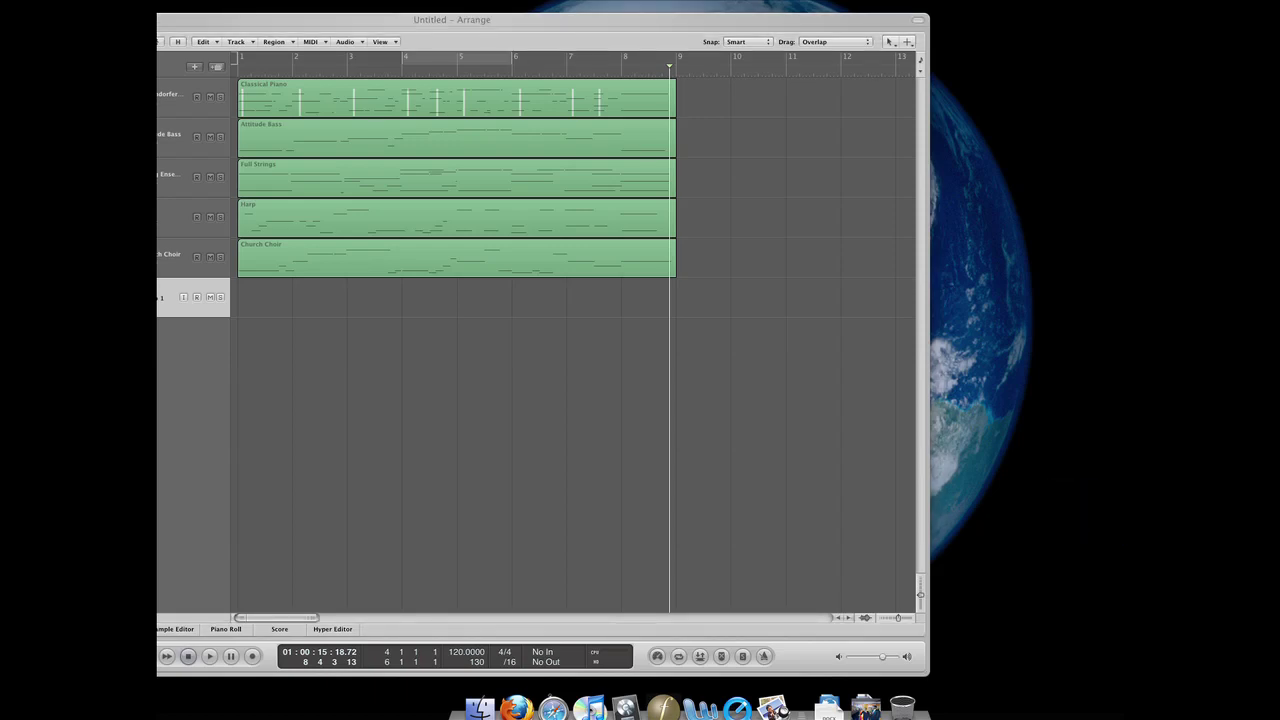
drag(1110, 330, 1075, 597)
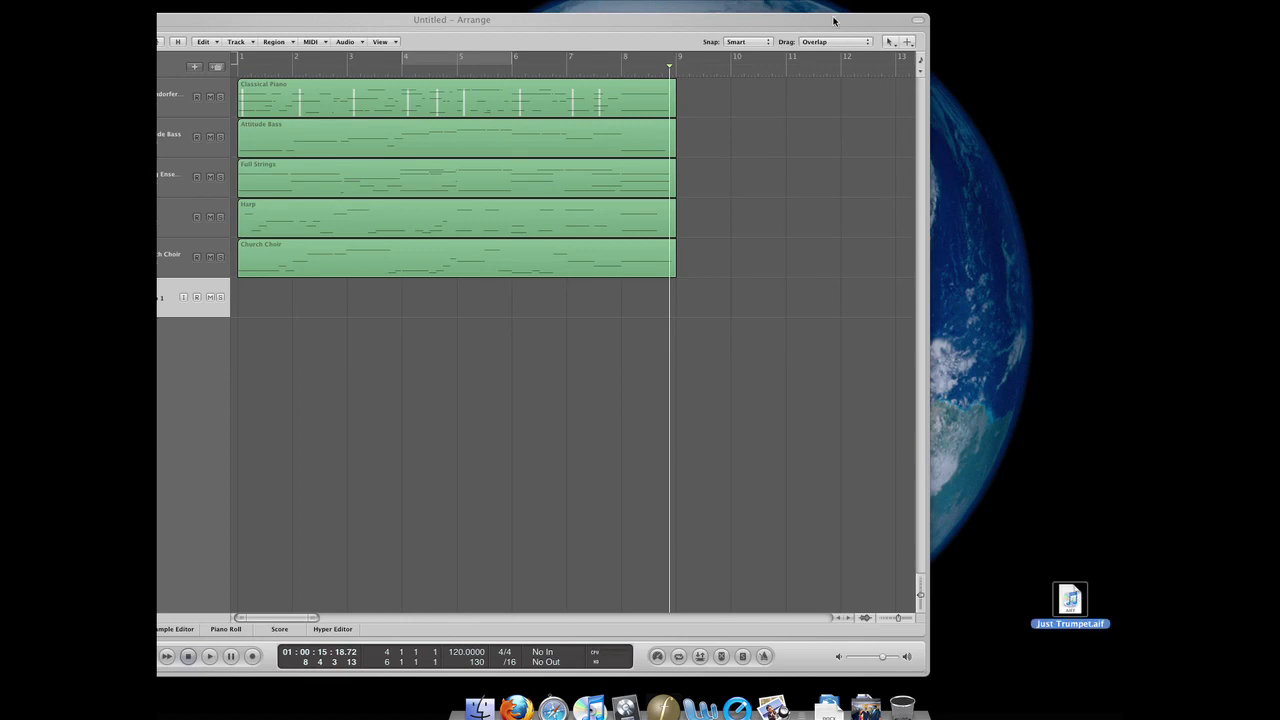
drag(832, 20, 978, 17)
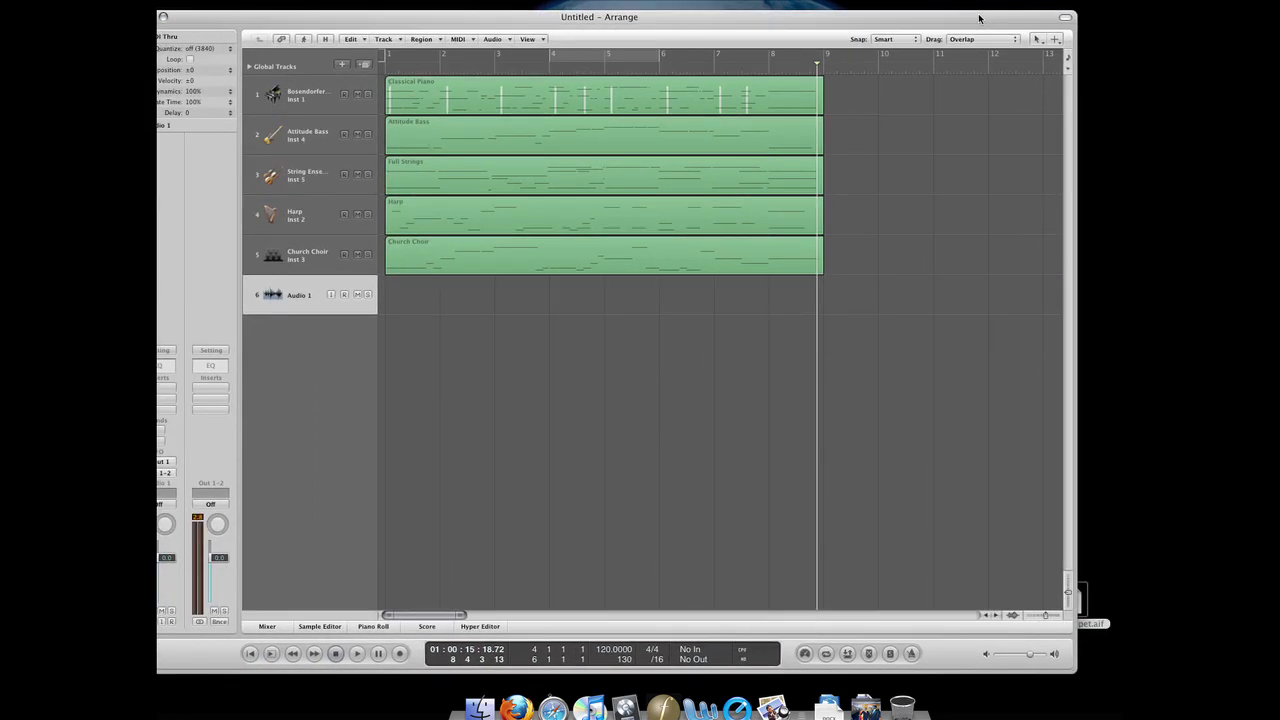
click(1085, 604)
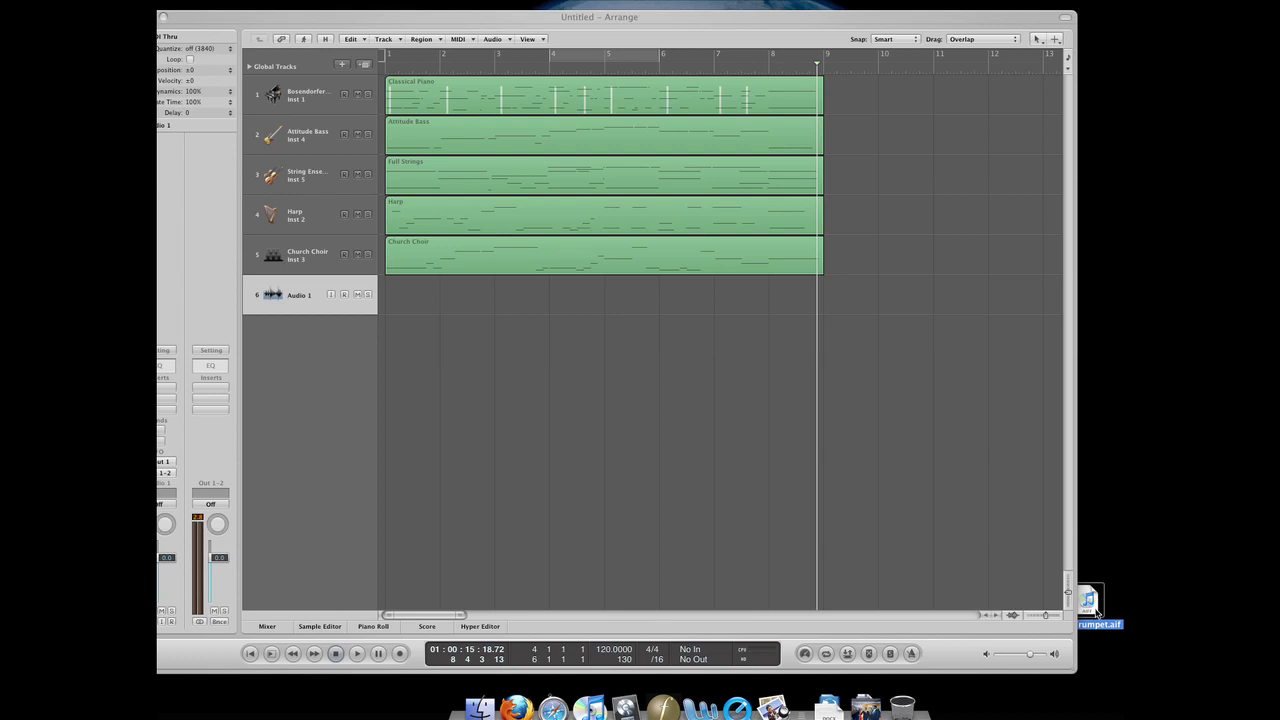
drag(1094, 612, 386, 300)
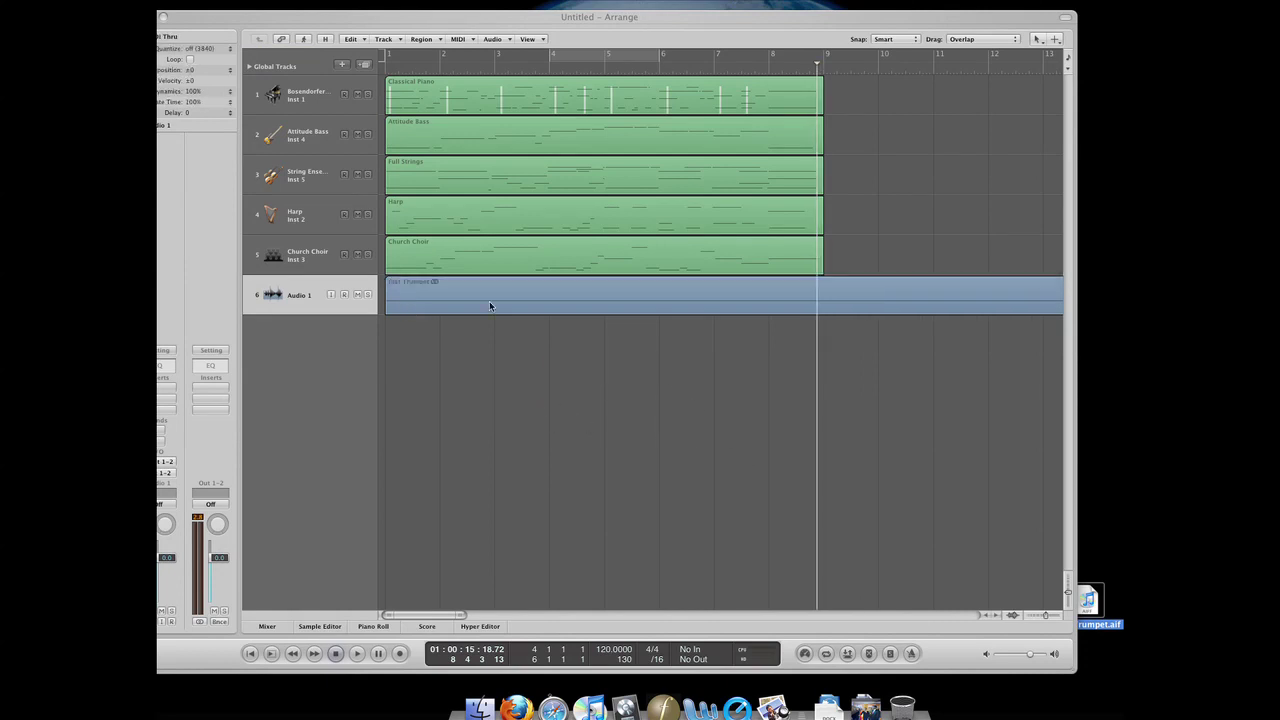
drag(608, 17, 676, 18)
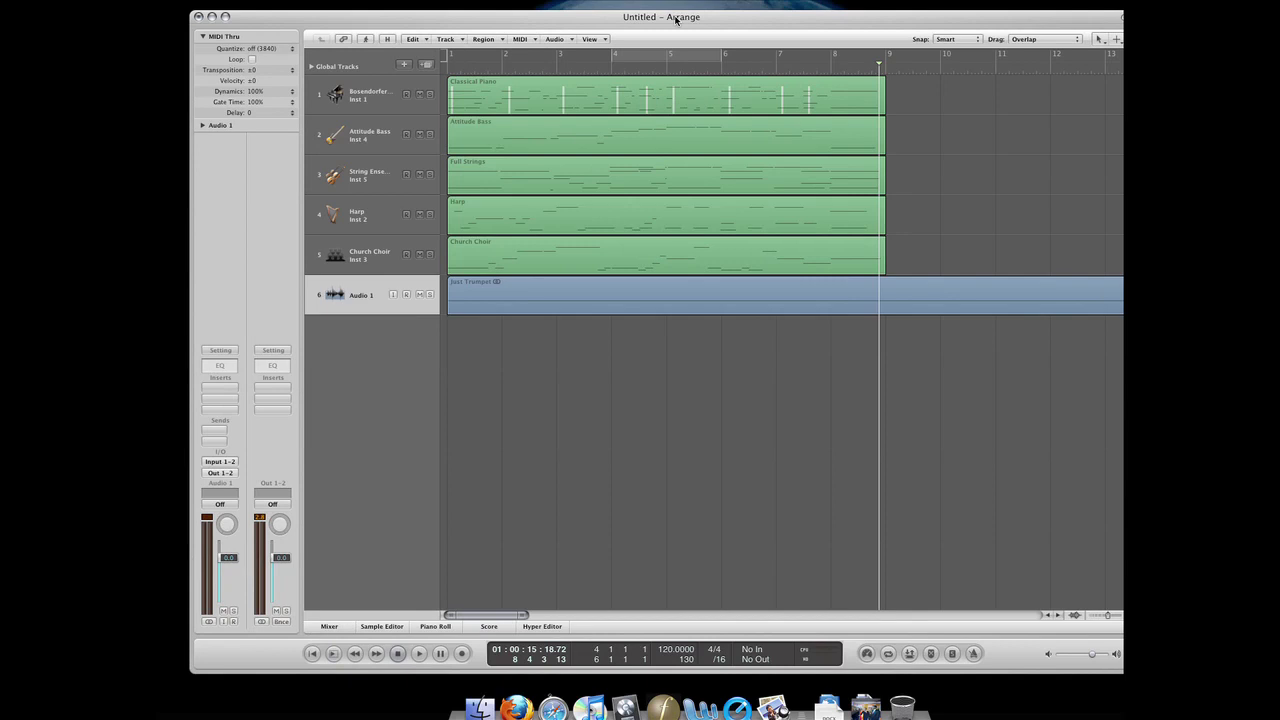
Split the Just Trumpet region just before its first audible notes, around bar 35, and delete the silent part before them.
key(ctrl+Left)
key(ctrl+Left)
key(ctrl+Left)
key(ctrl+Left)
key(ctrl+Left)
key(ctrl+Left)
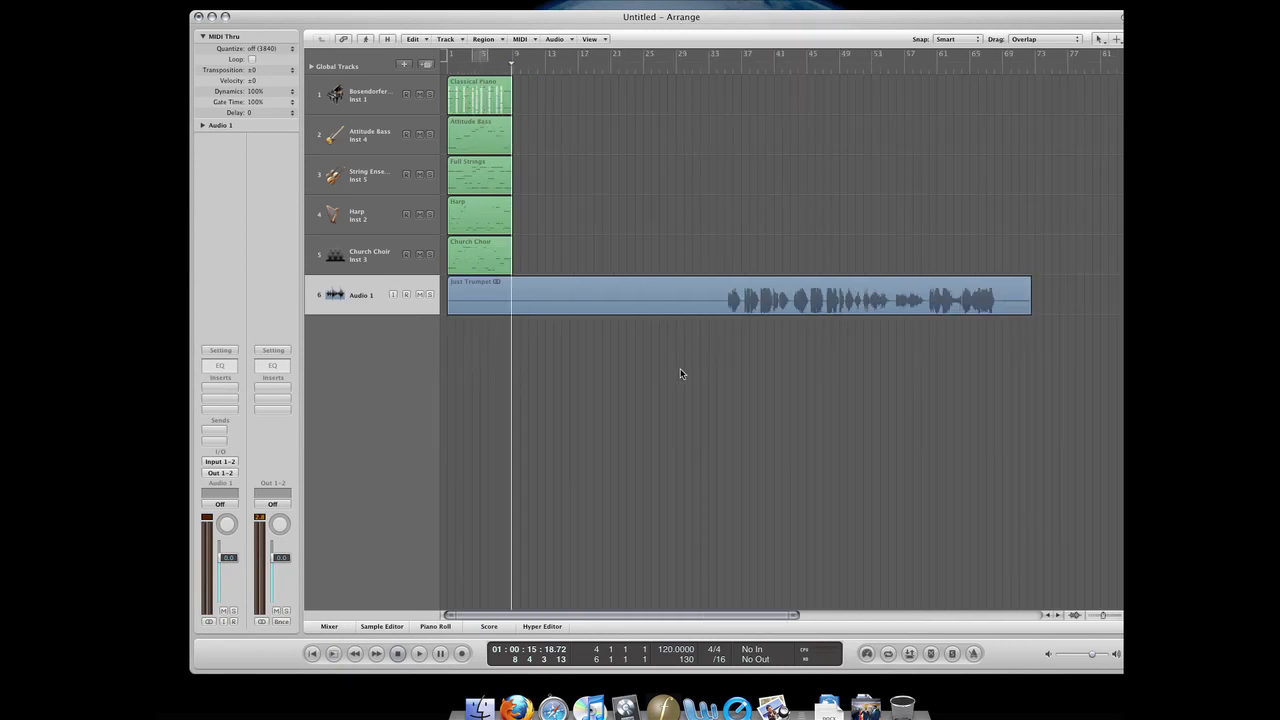
click(721, 300)
key(Escape)
key(2)
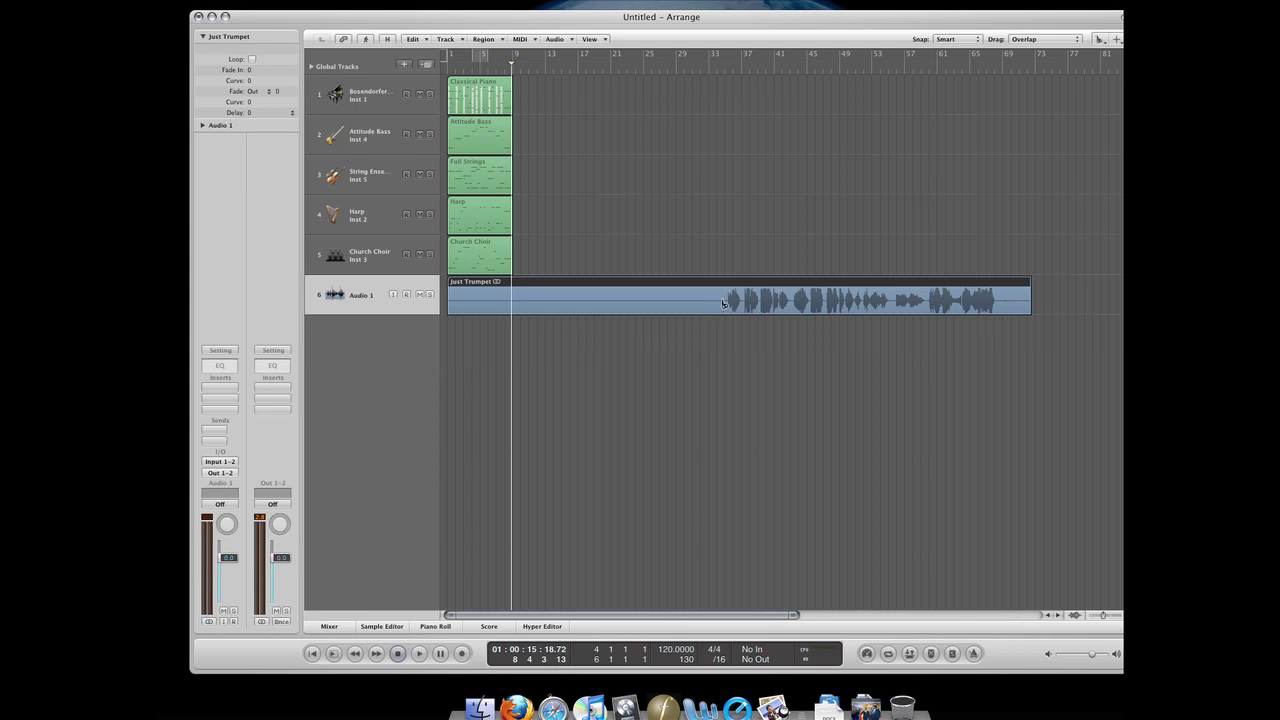
click(725, 300)
key(space)
click(670, 297)
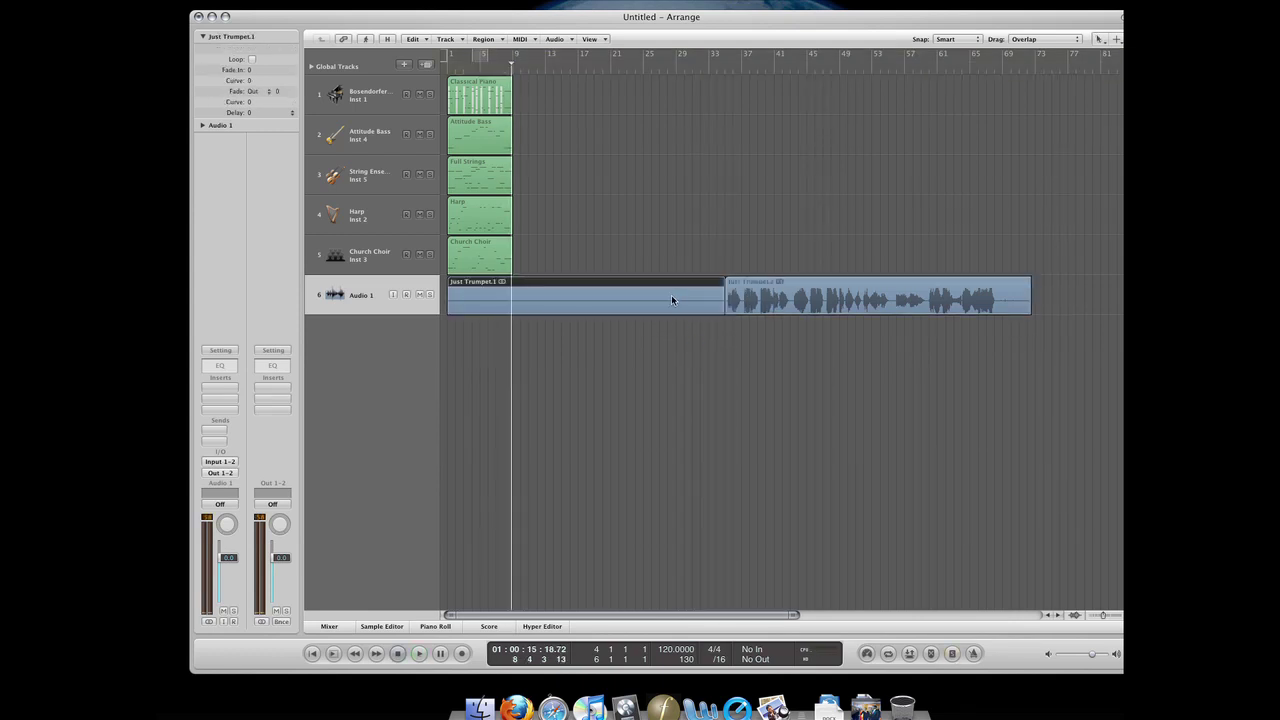
key(Delete)
Move the remaining trumpet region to bar 10 and play its opening.
drag(812, 305, 621, 304)
key(super+Right)
key(super+Right)
key(super+Right)
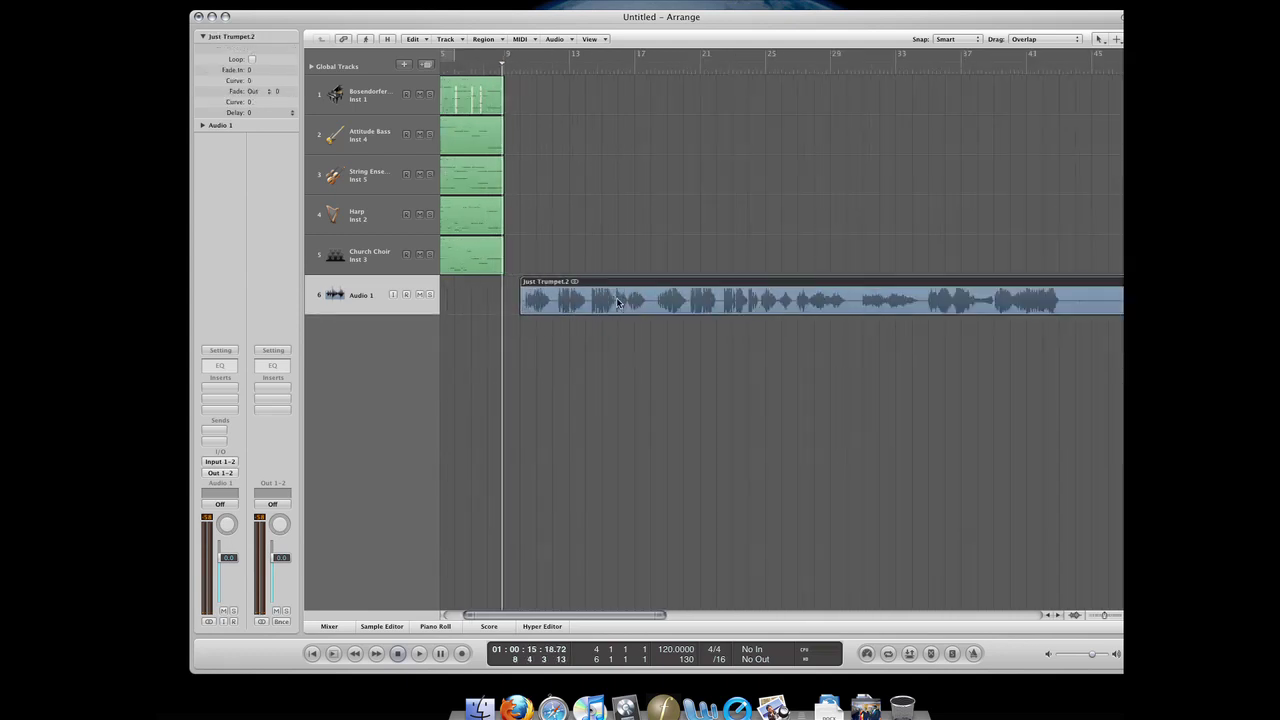
click(532, 70)
key(space)
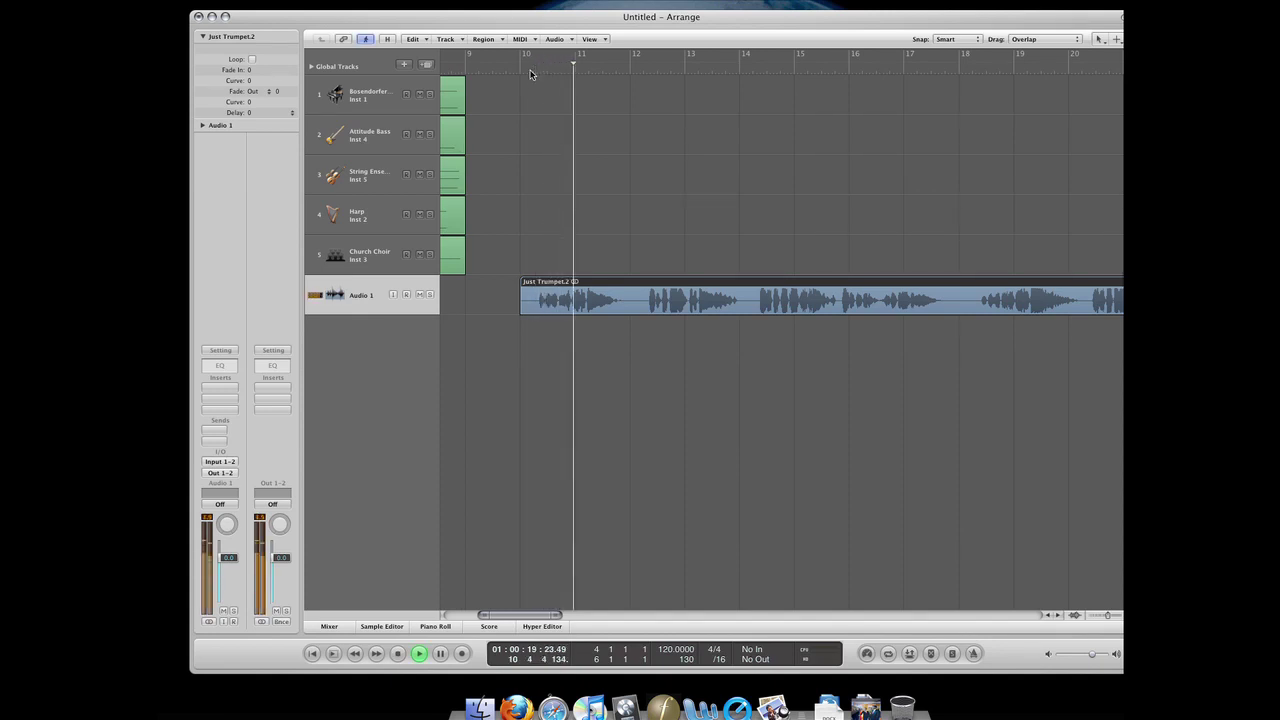
key(space)
Delete the trumpet region from the audio track and return to the start of the arrangement.
click(708, 310)
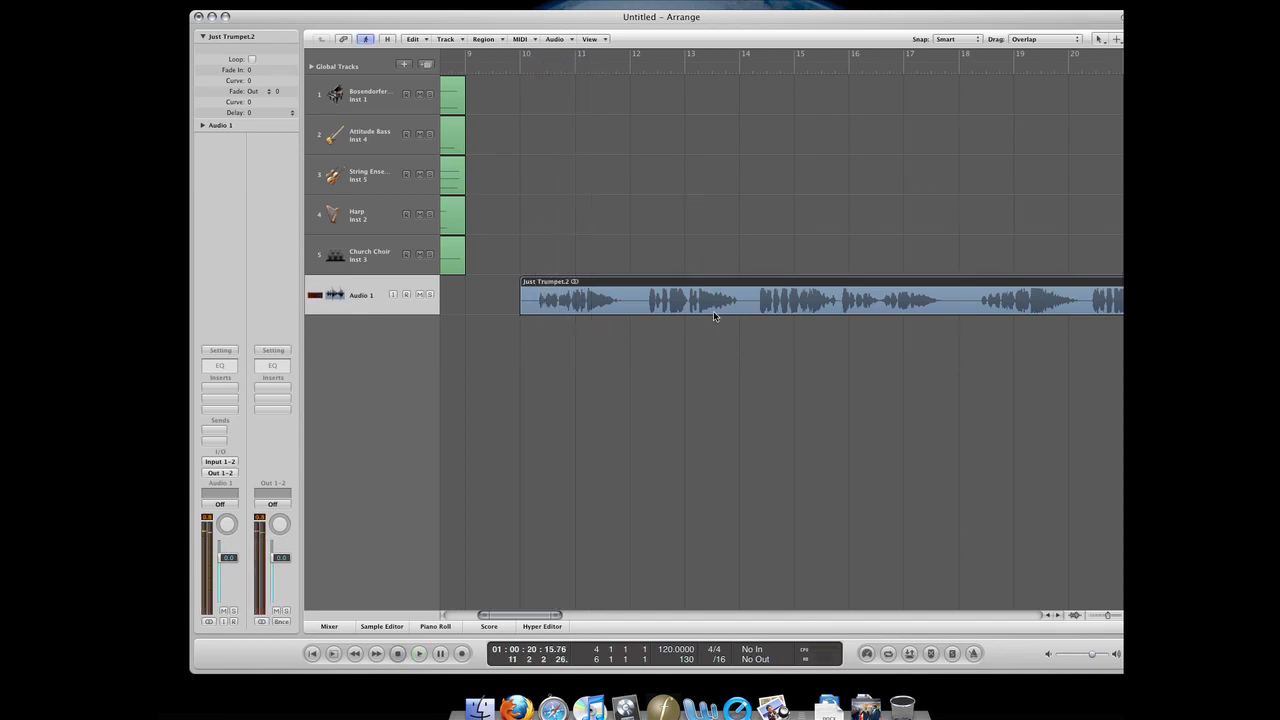
key(Delete)
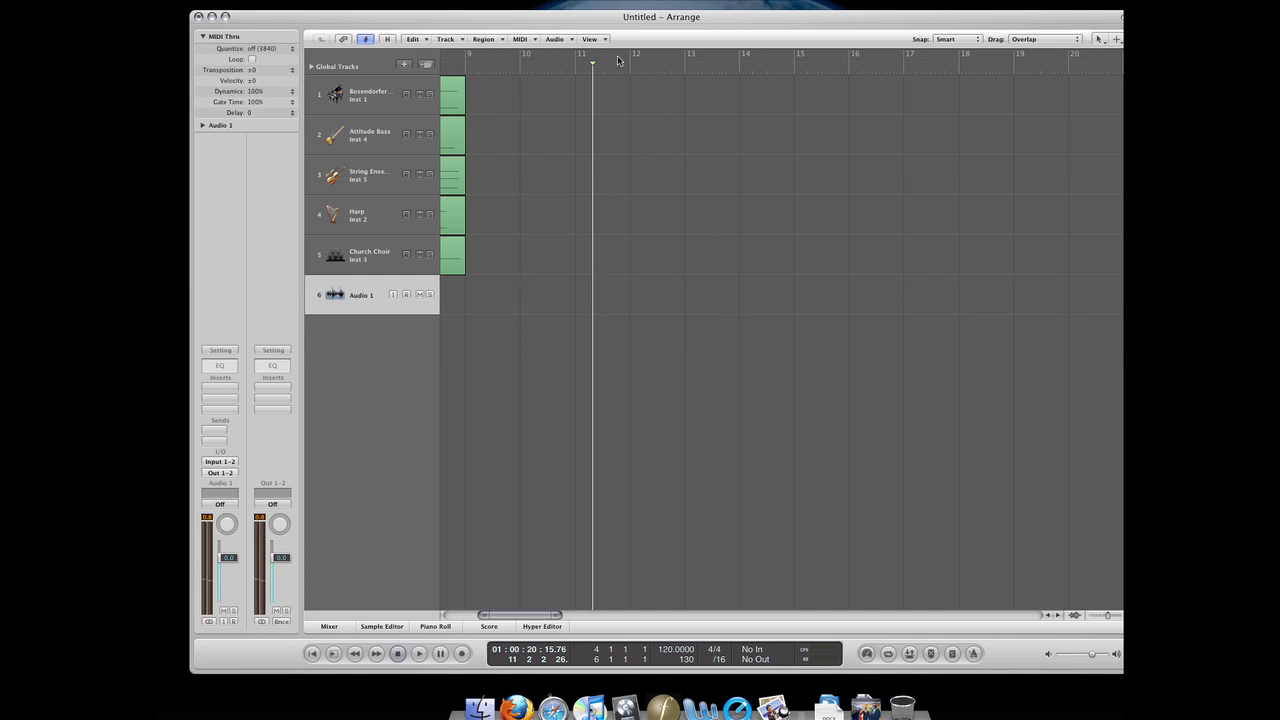
drag(617, 17, 600, 28)
scroll(695, 264, left, 5)
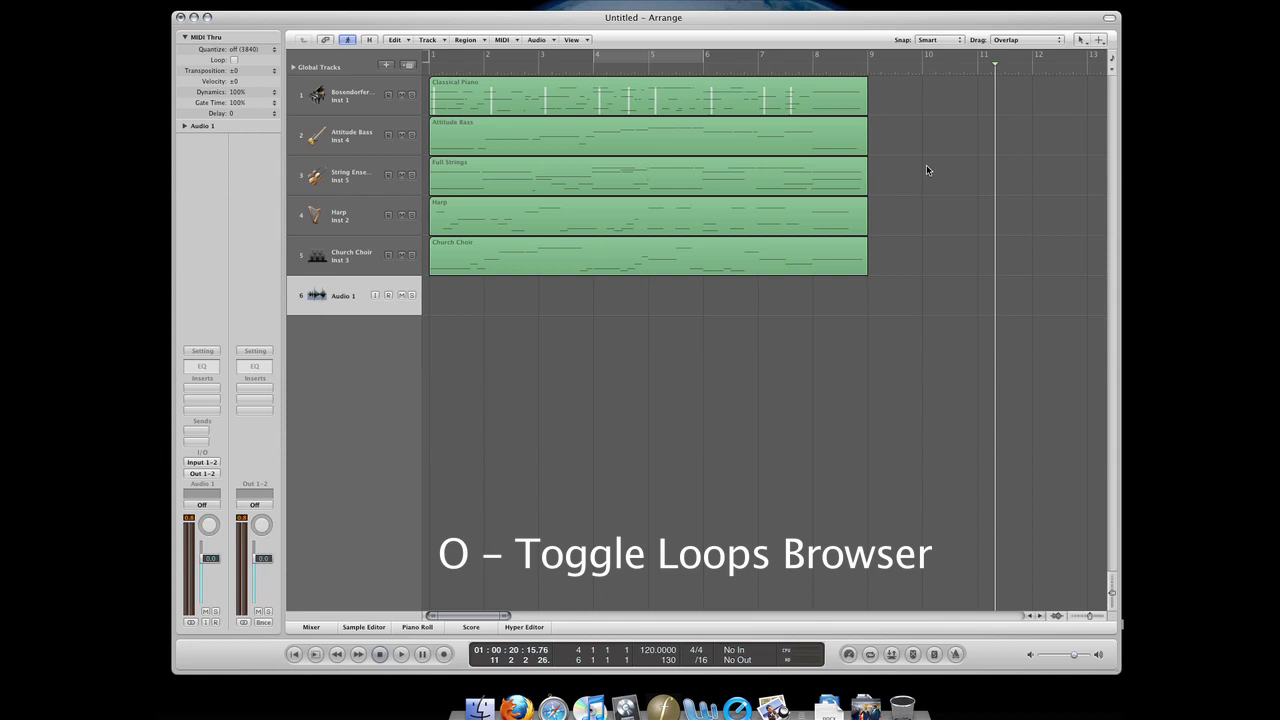
Open the Loops Browser, filter the loops by Beats and Processed, and select 2-Step Thump Beat FX 02 for preview.
key(o)
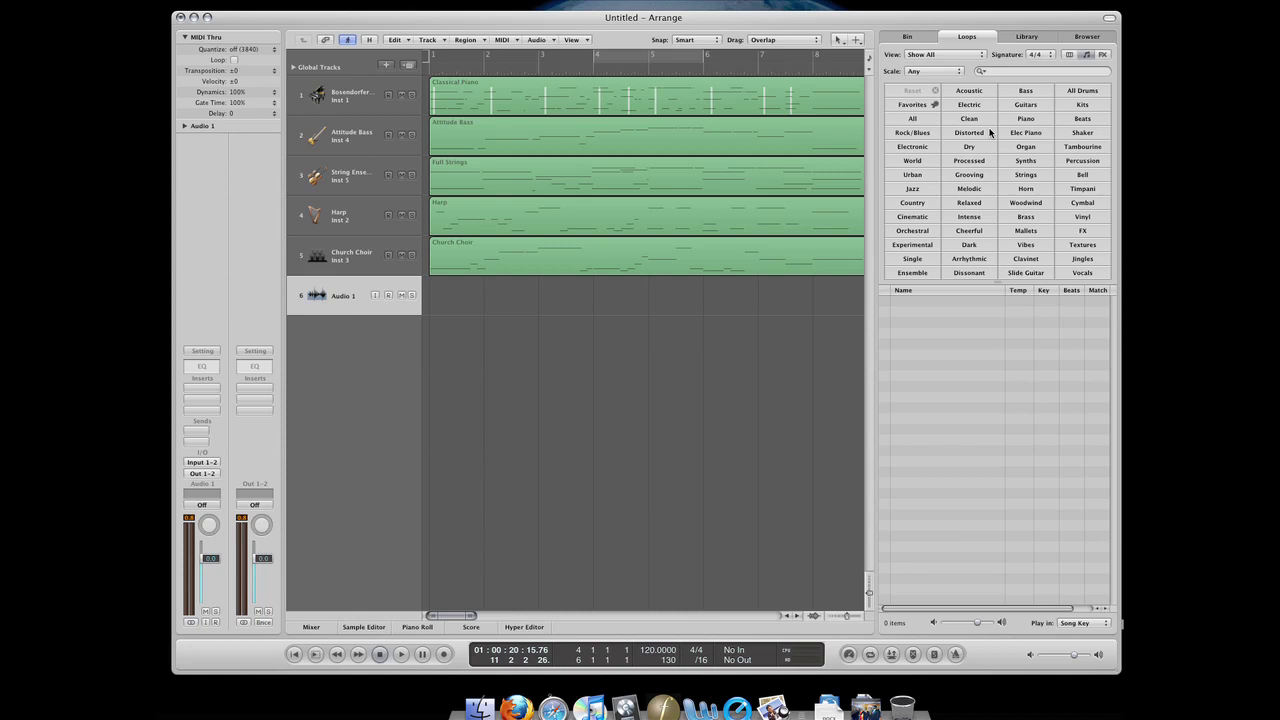
click(1000, 70)
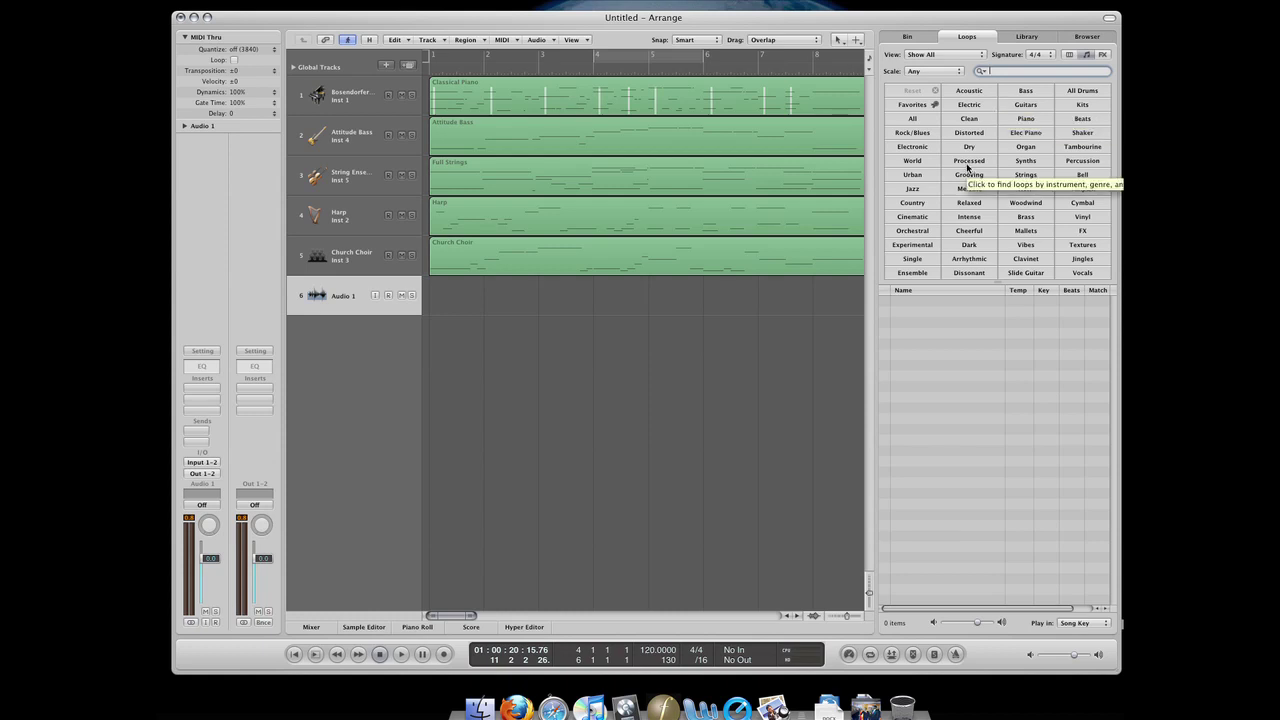
click(1082, 120)
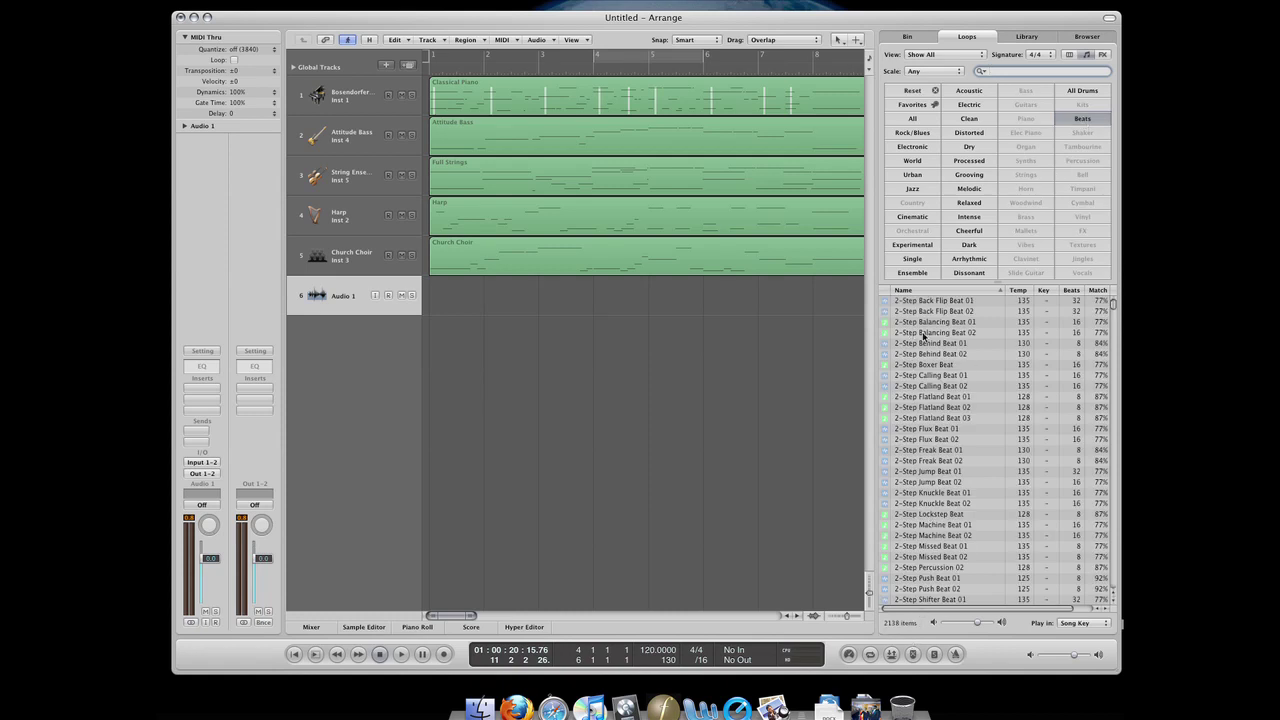
click(972, 160)
click(955, 386)
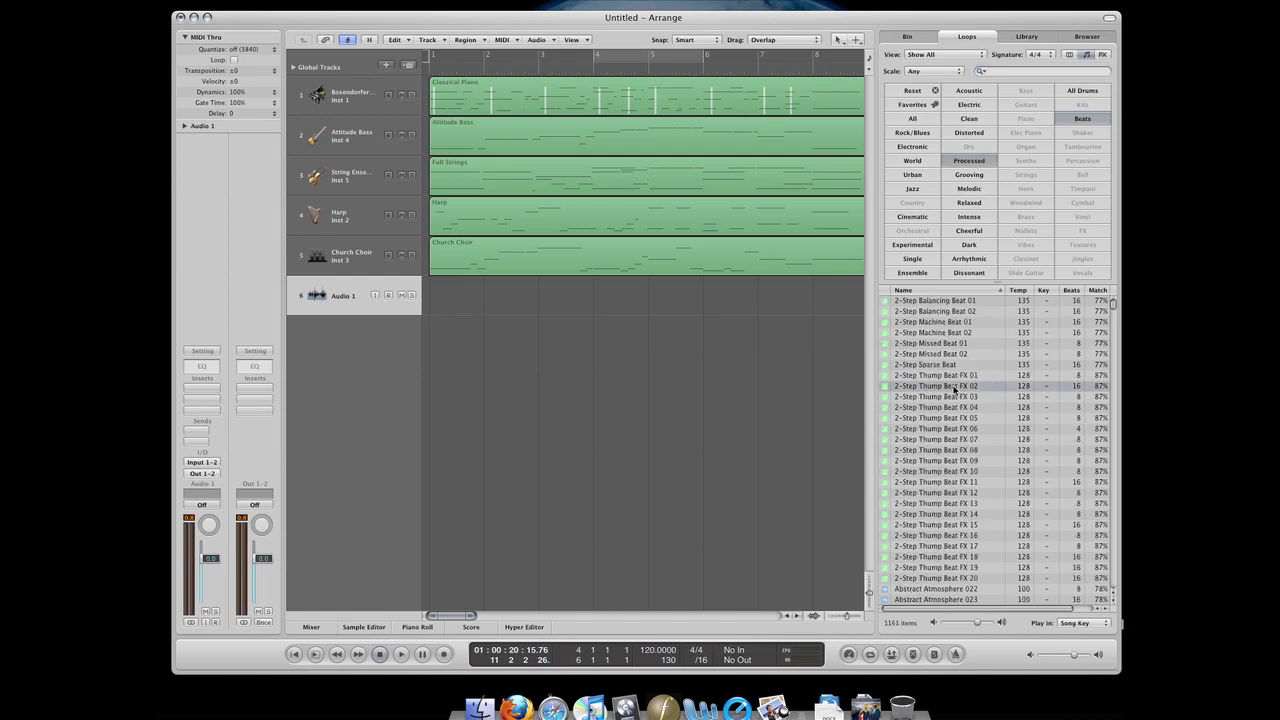
Browse the filtered beat loops and audition several, including Breaks Energy Beat 02 and Goa Mind Bender Beat 02.
scroll(950, 385, down, 10)
click(940, 378)
scroll(940, 378, down, 8)
click(940, 377)
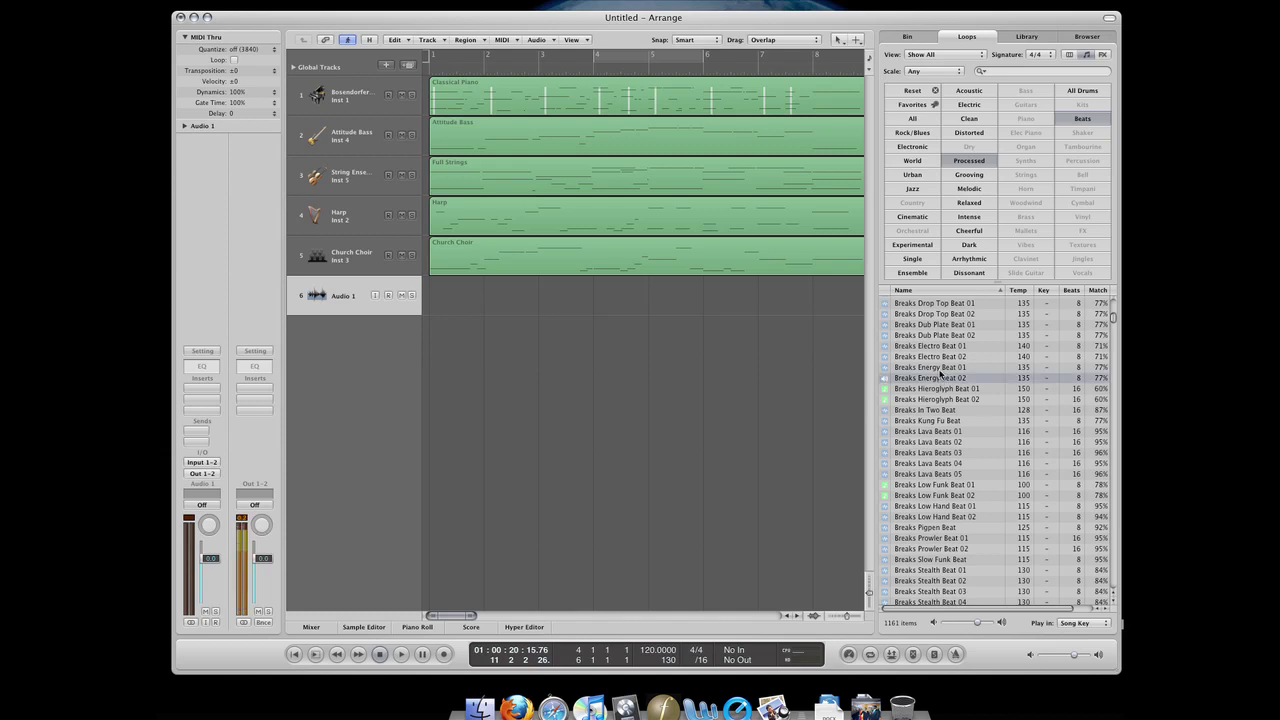
click(931, 323)
scroll(931, 323, down, 10)
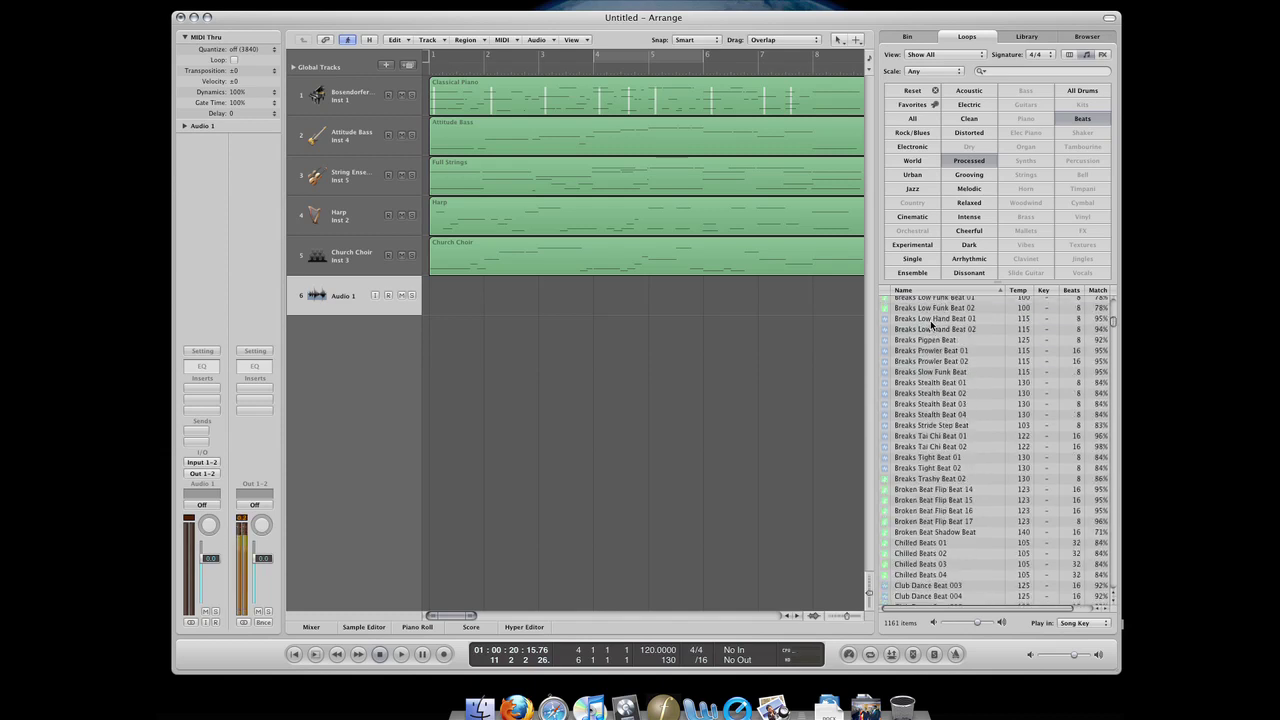
scroll(932, 341, down, 5)
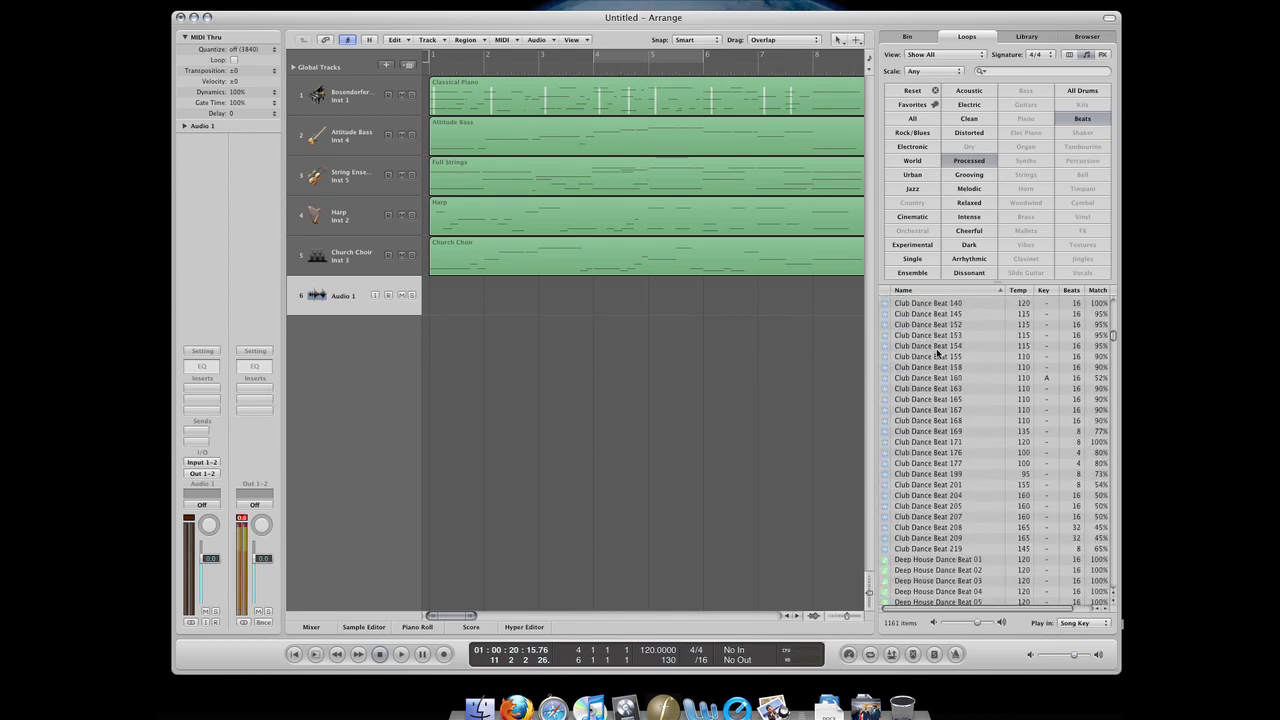
scroll(938, 352, down, 5)
scroll(938, 352, down, 10)
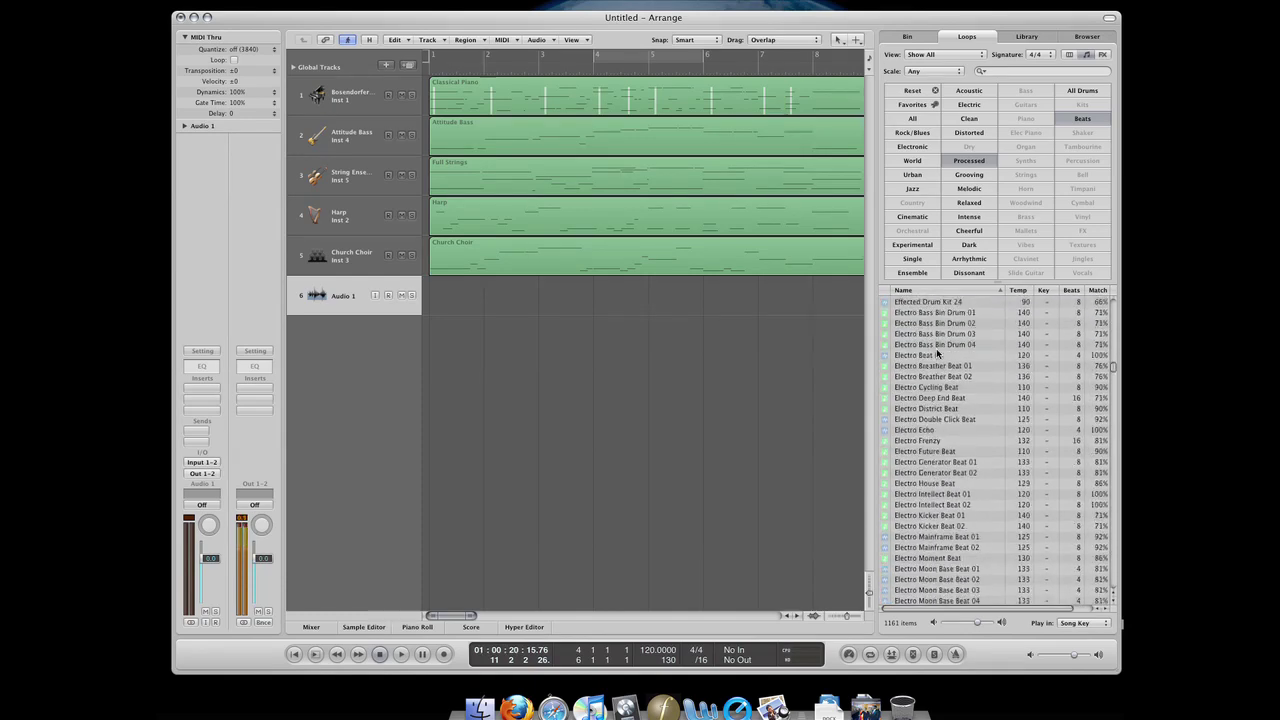
scroll(938, 352, down, 10)
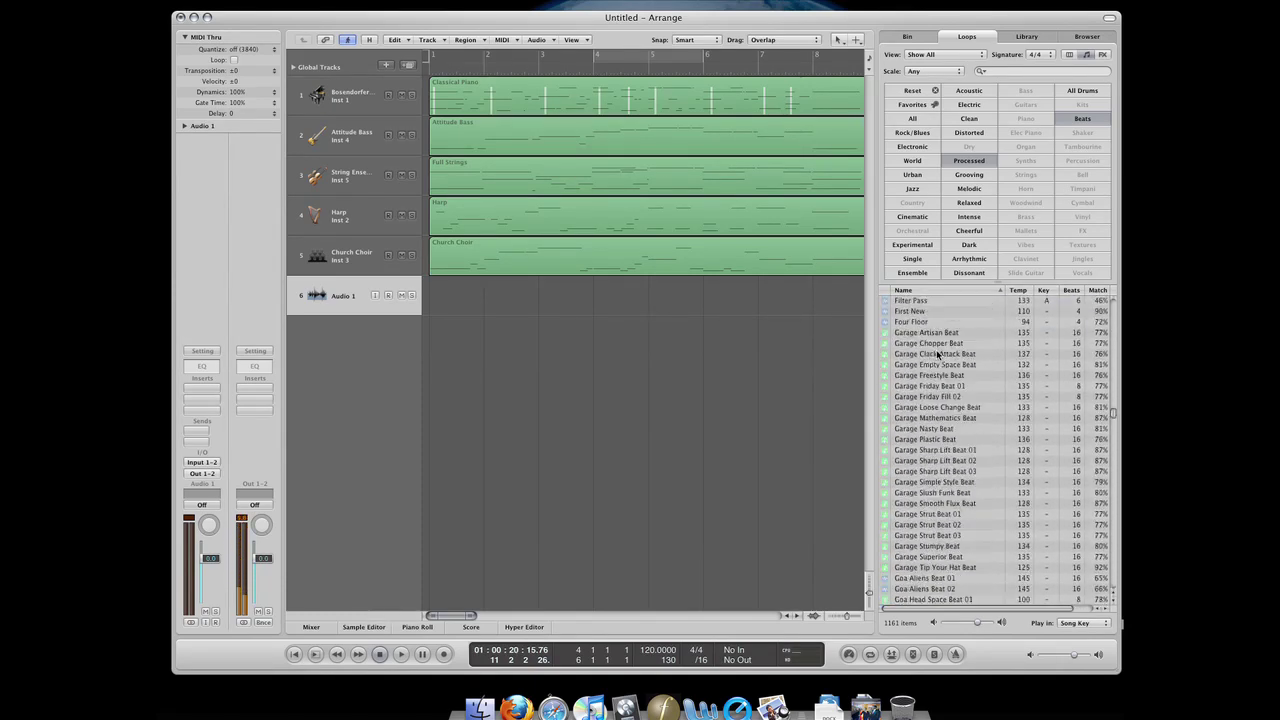
click(938, 375)
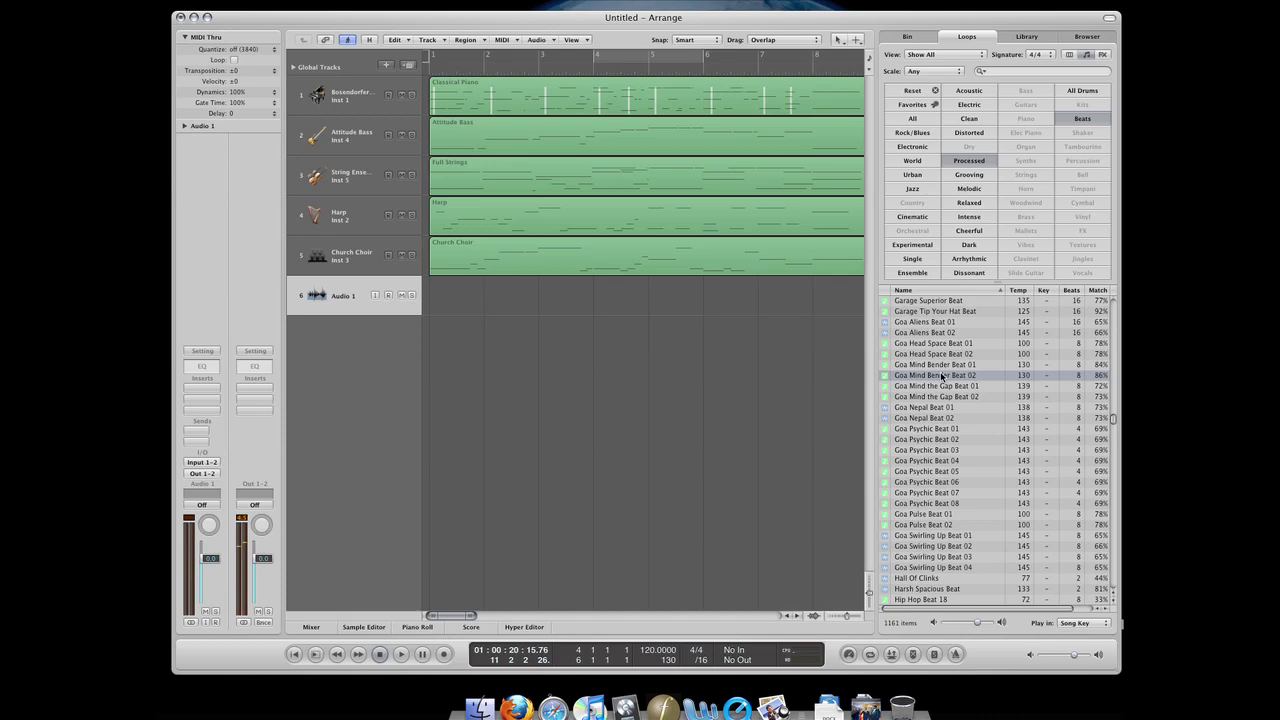
scroll(940, 375, down, 15)
scroll(940, 376, down, 12)
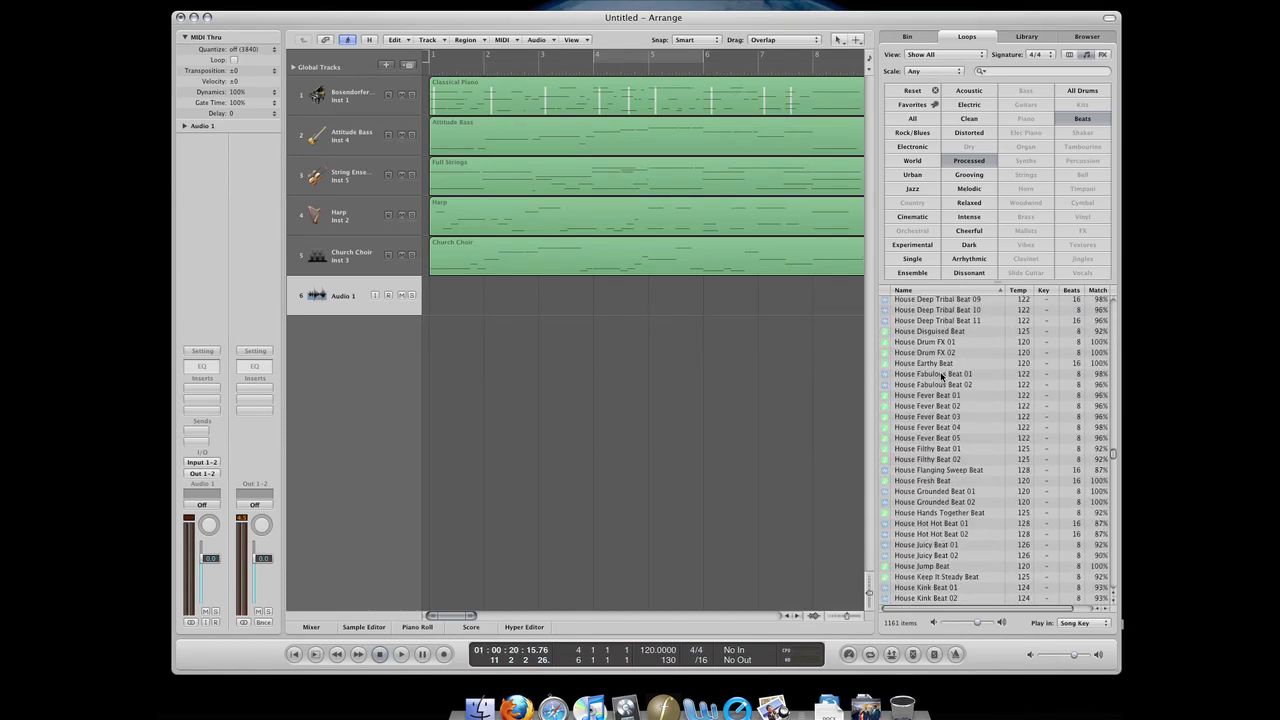
Audition Euro Pot Boiler Beat 06 and place it at bar 1 on the Audio 1 track.
scroll(942, 376, up, 20)
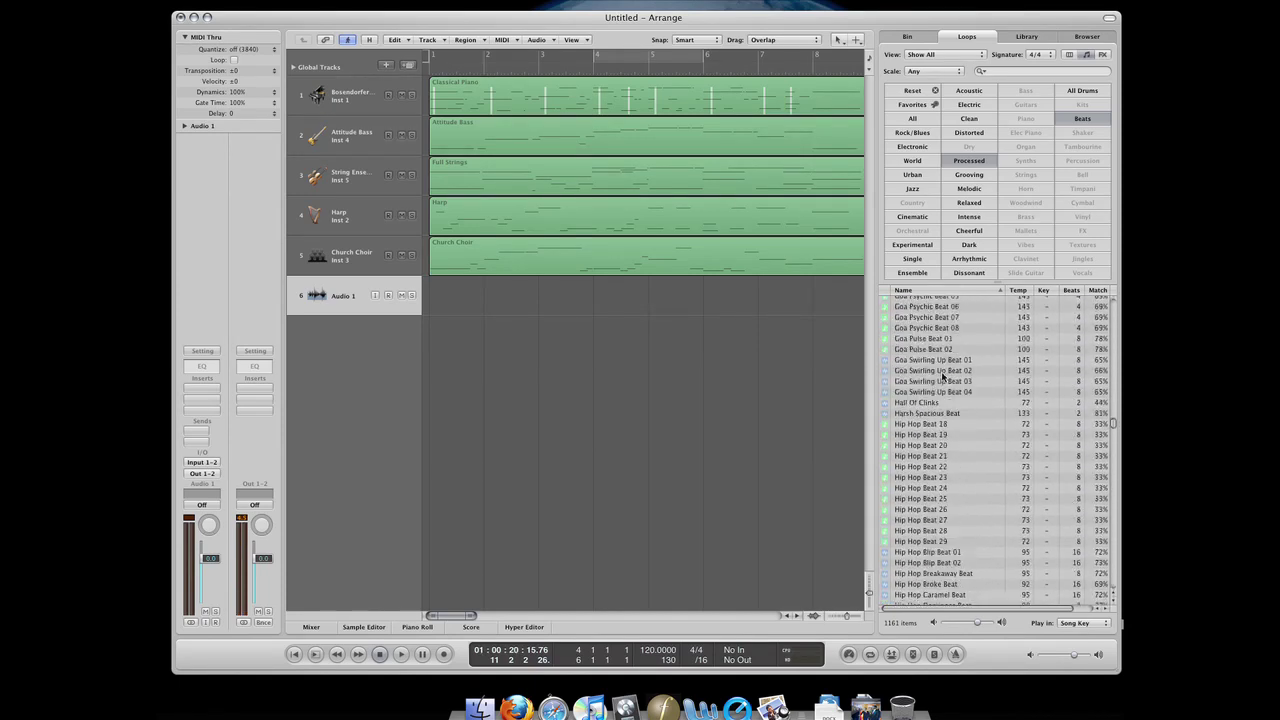
scroll(942, 375, up, 3)
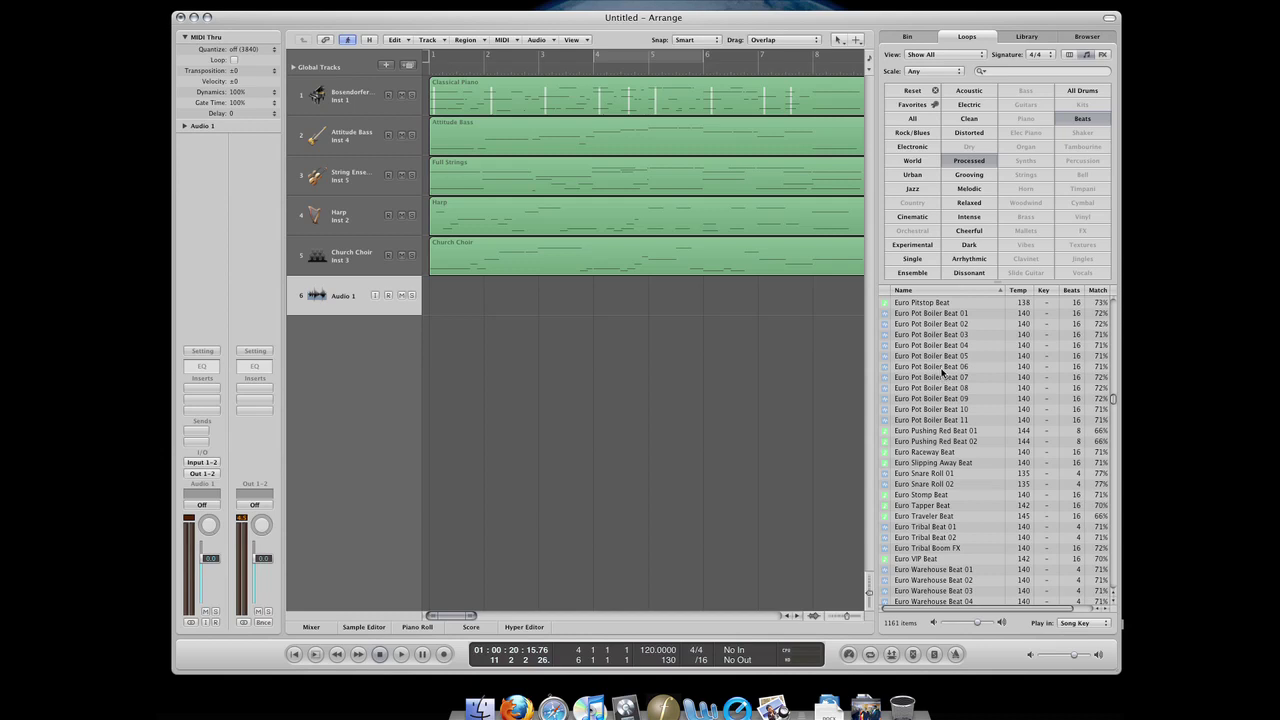
click(942, 368)
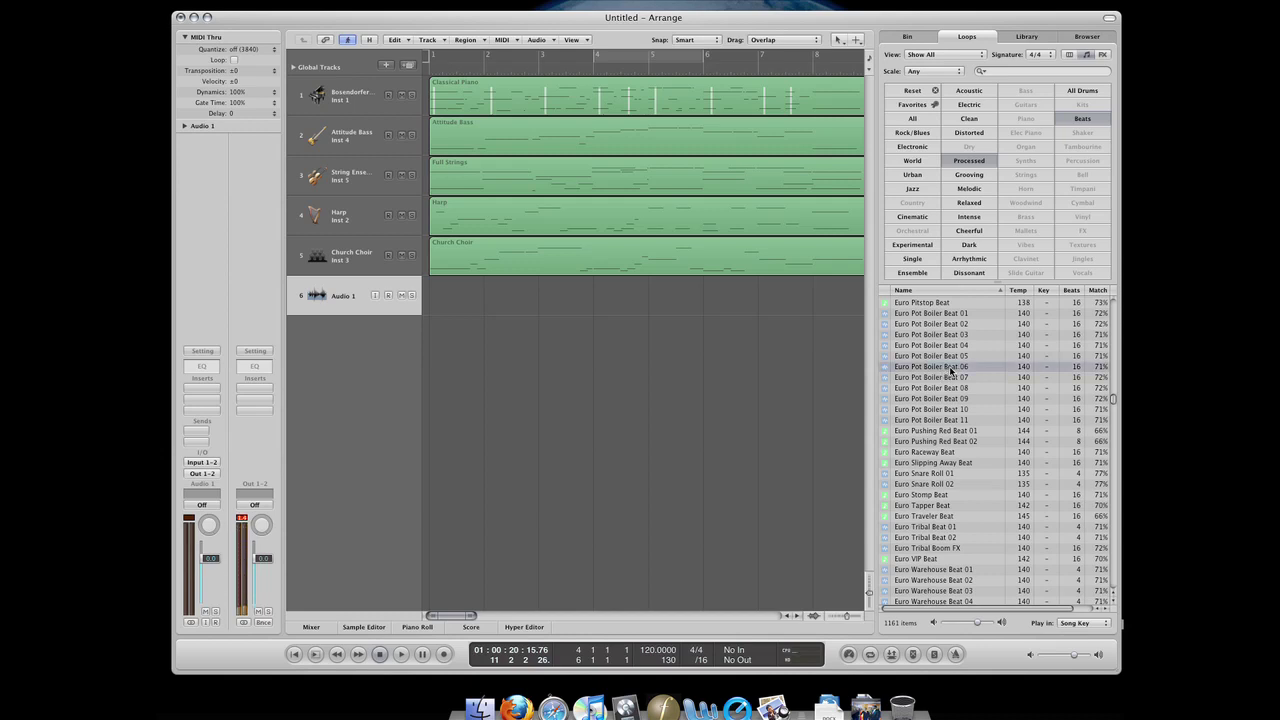
drag(956, 370, 472, 300)
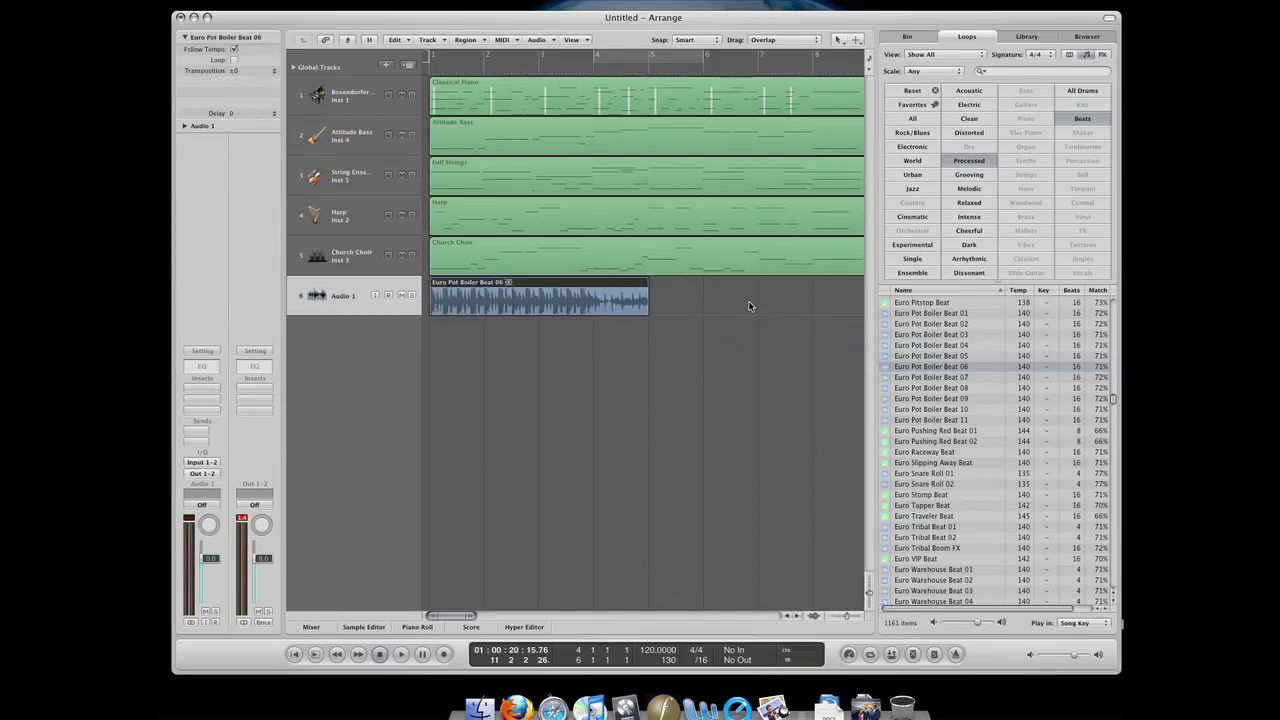
Play the Euro Pot Boiler Beat 06 region soloed, and play it again from the start with the whole arrangement.
click(530, 312)
key(space)
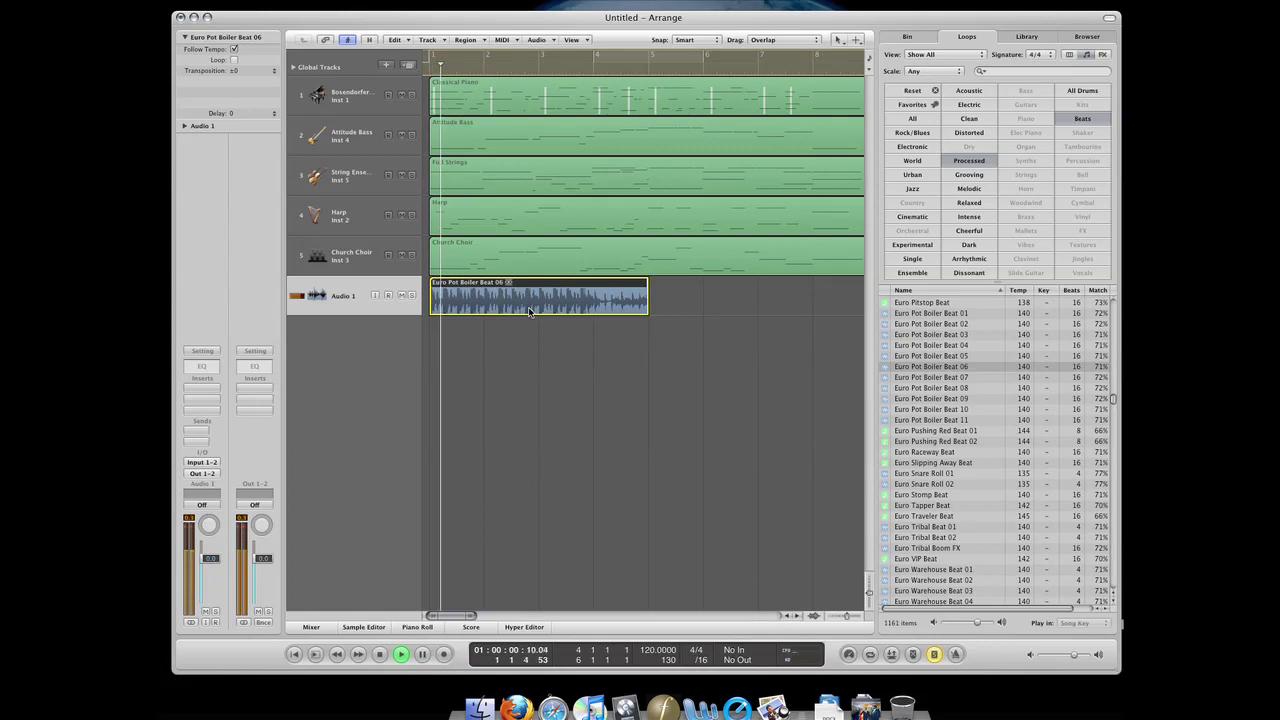
key(space)
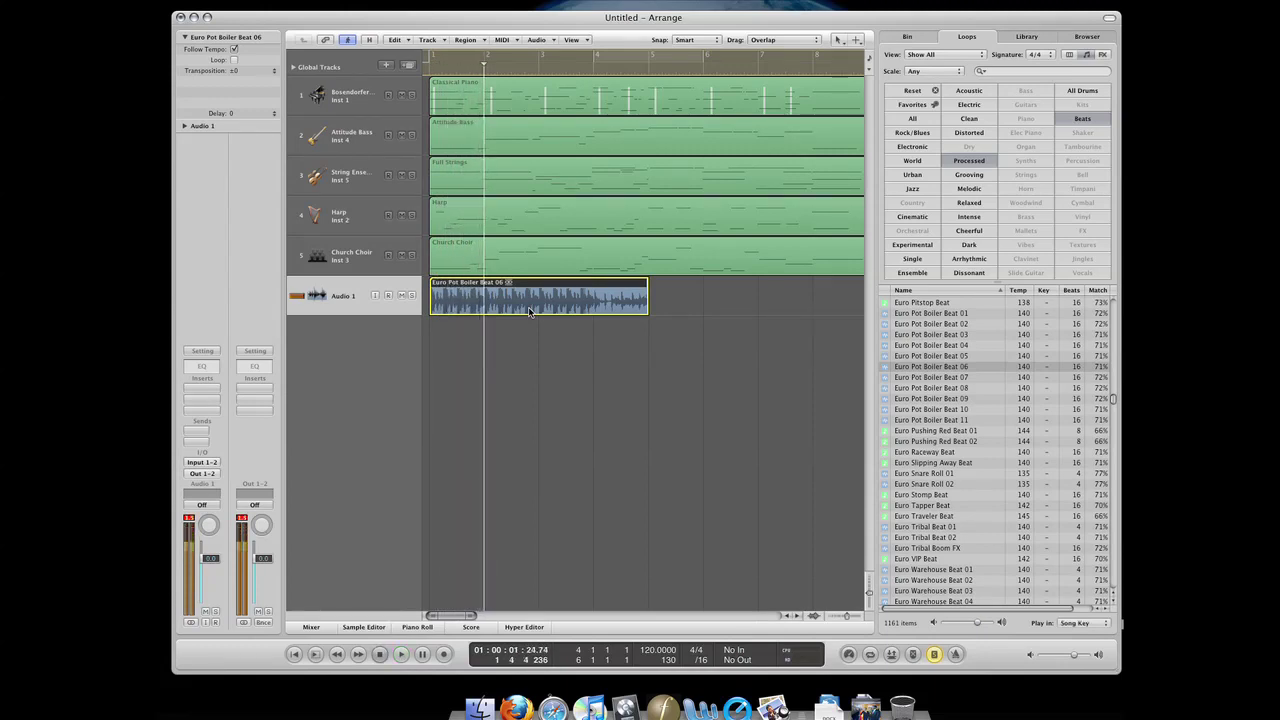
key(Return)
key(space)
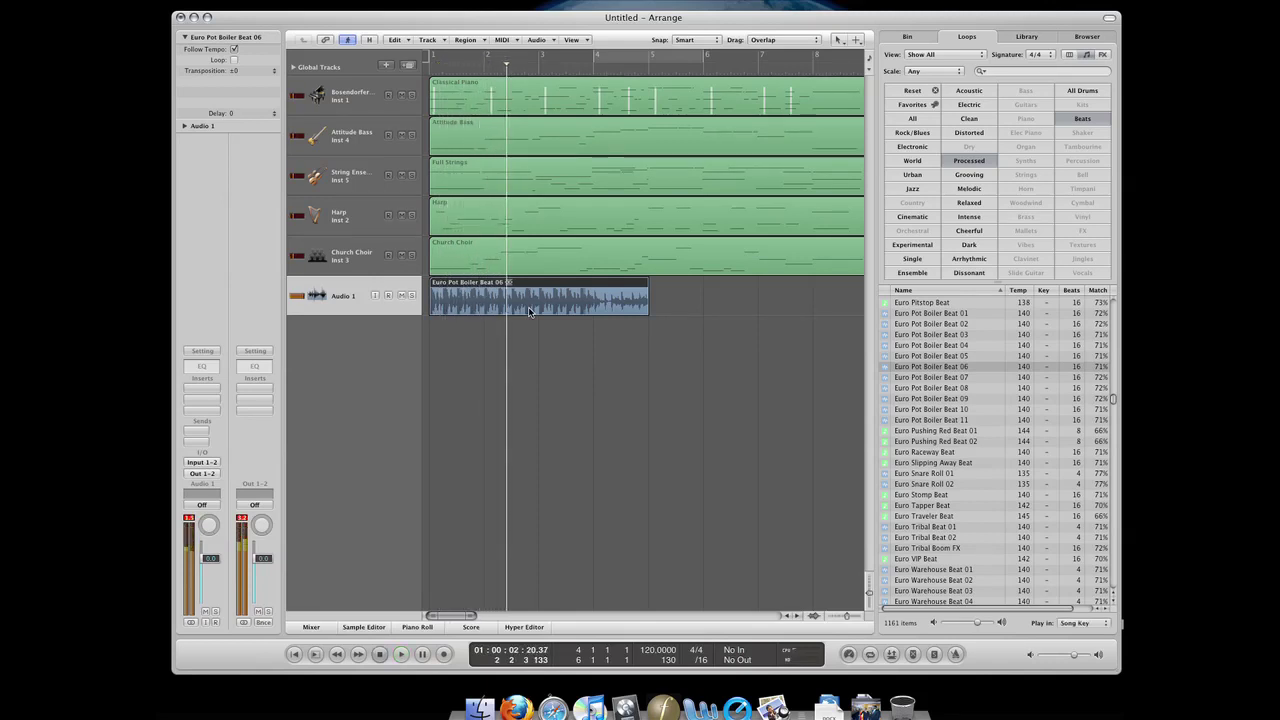
Delete the loop from Audio 1 and place Euro Pot Boiler Beat 06 at bar 1 below it on a new audio track.
drag(700, 387, 622, 331)
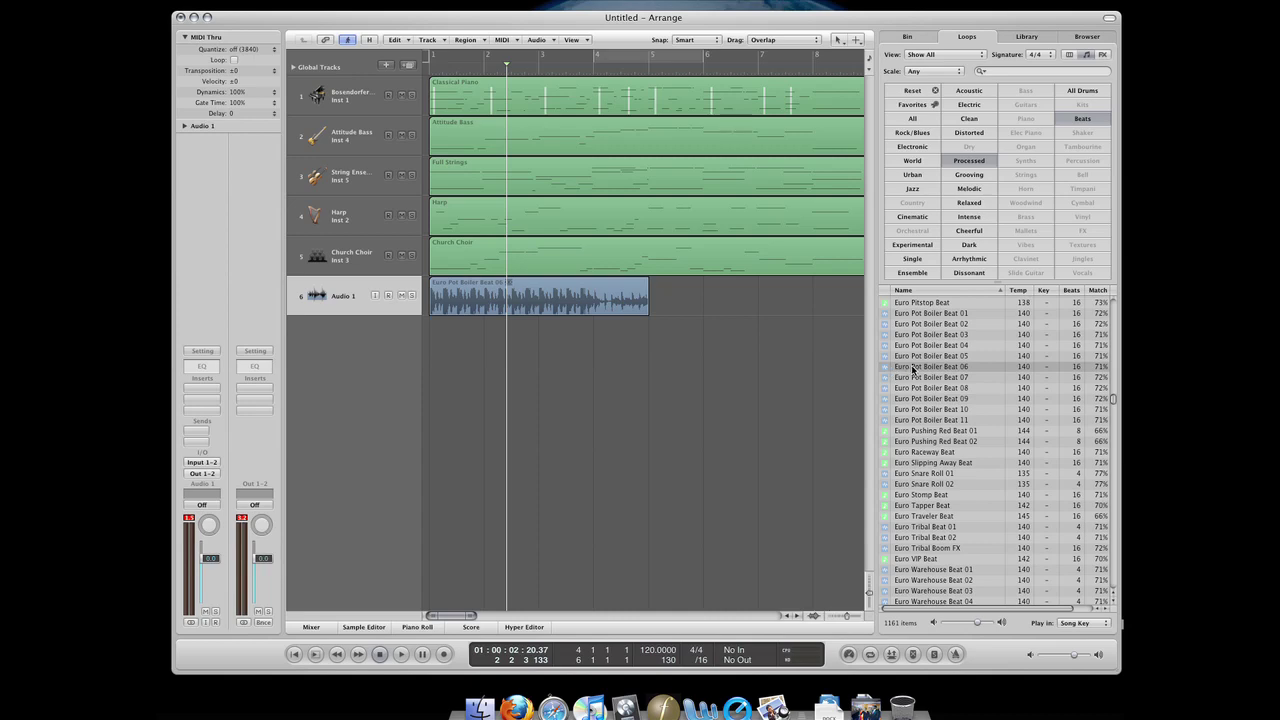
key(Delete)
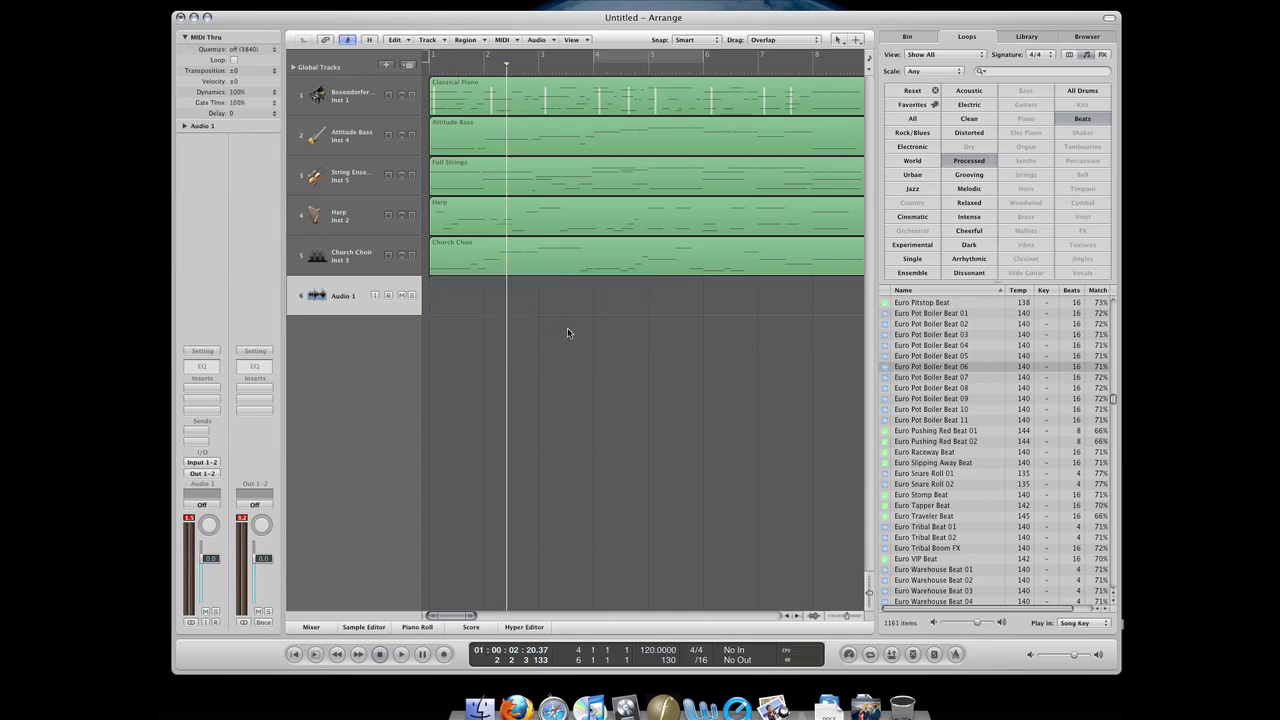
drag(906, 370, 445, 352)
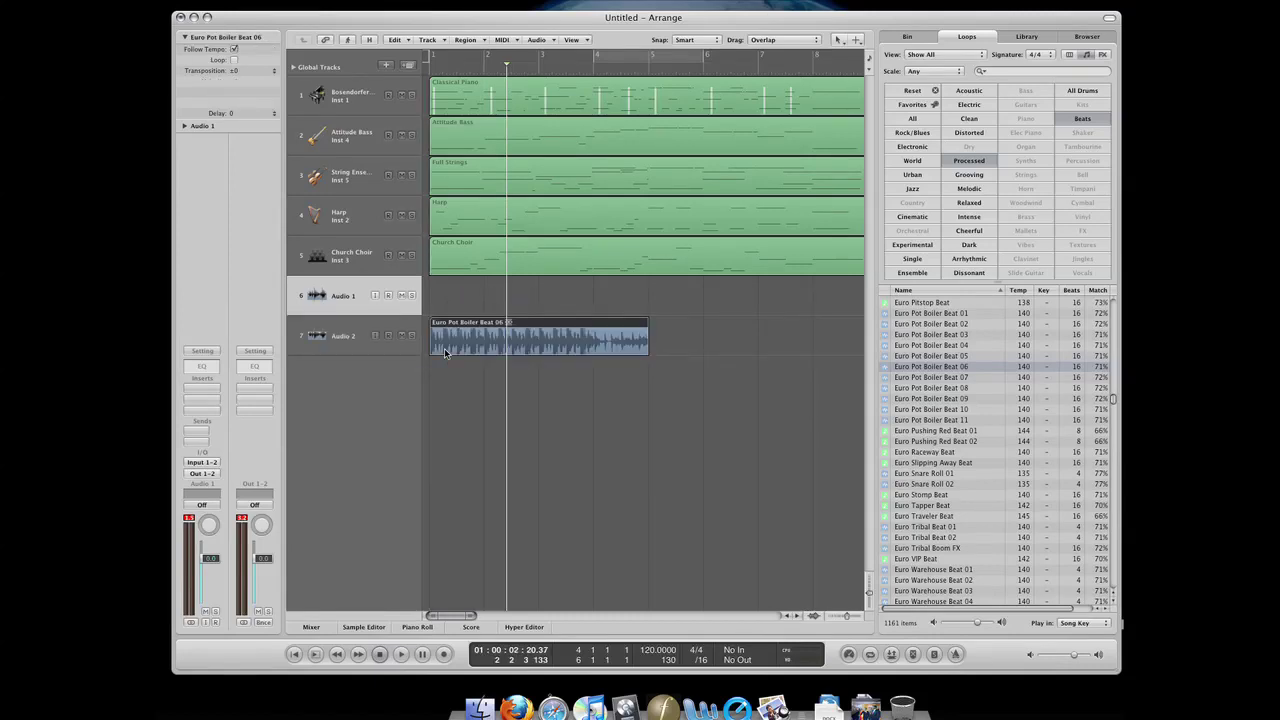
click(310, 350)
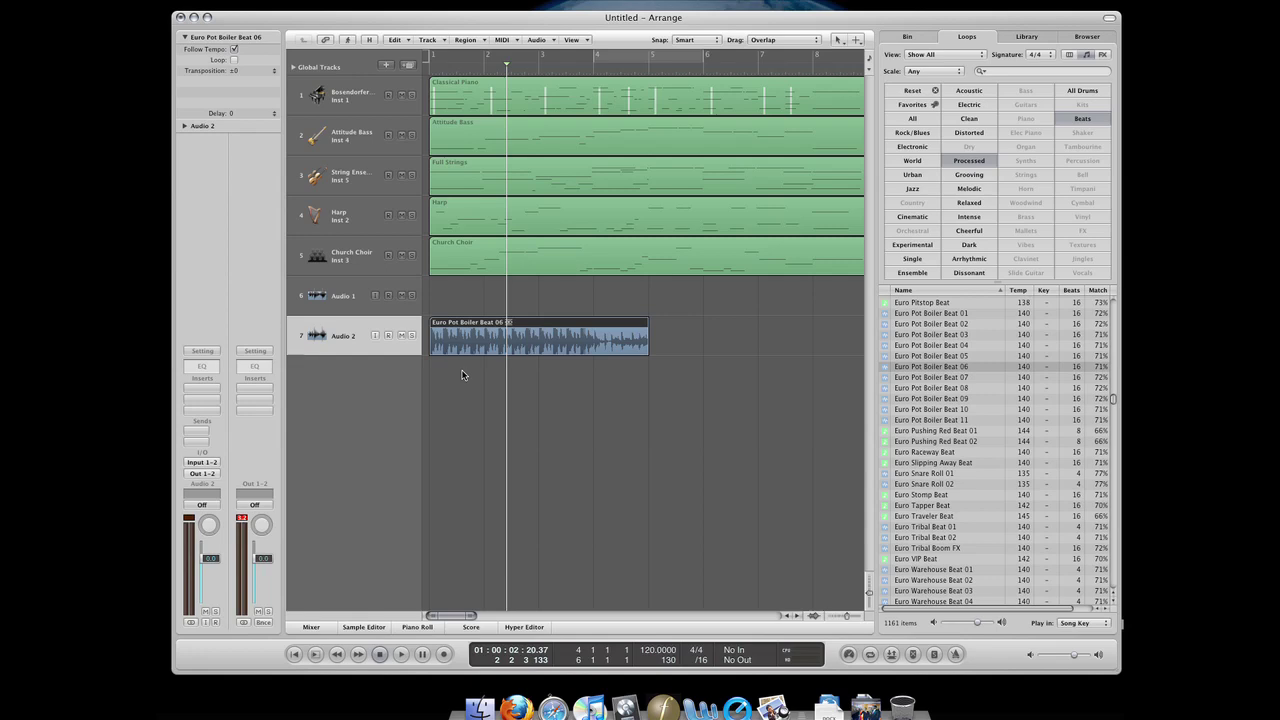
Play the arrangement from the beginning with the loop on the Audio 2 track.
click(573, 352)
key(Return)
key(space)
click(722, 458)
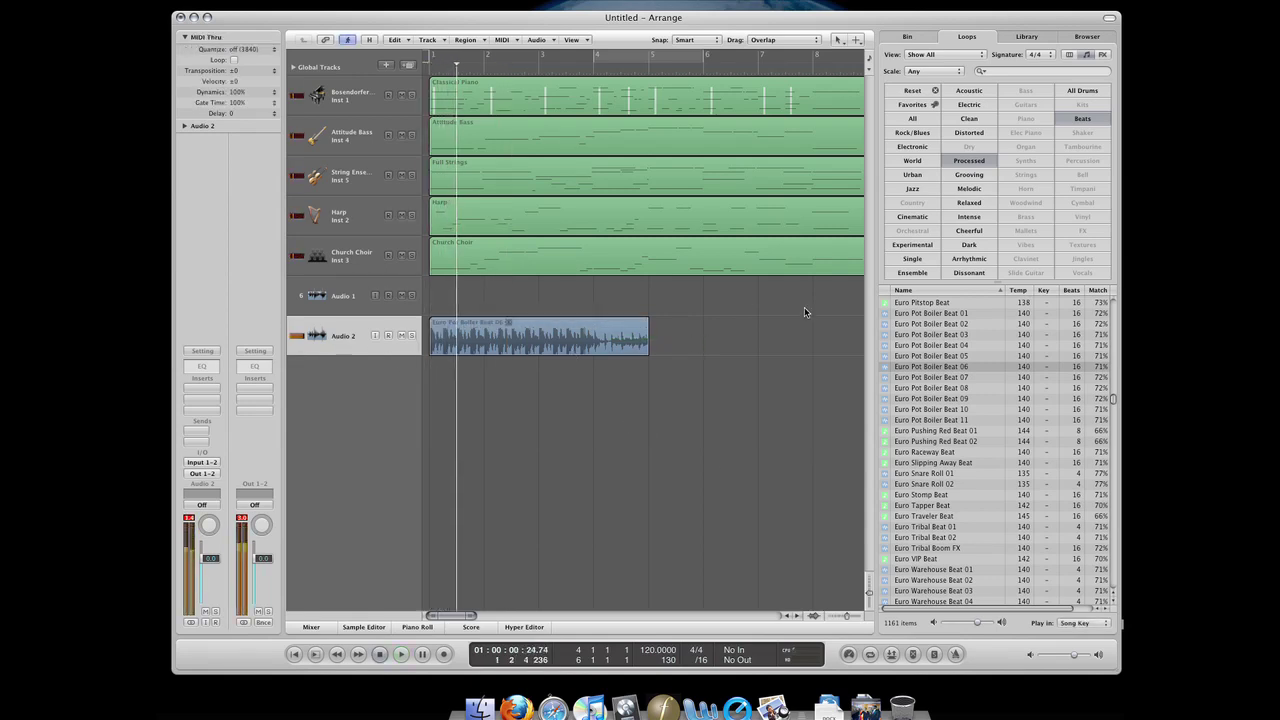
Replace the Audio 2 loop with Euro Pushing Red Beat 02, placed at bar 1 on a new software instrument track.
click(918, 442)
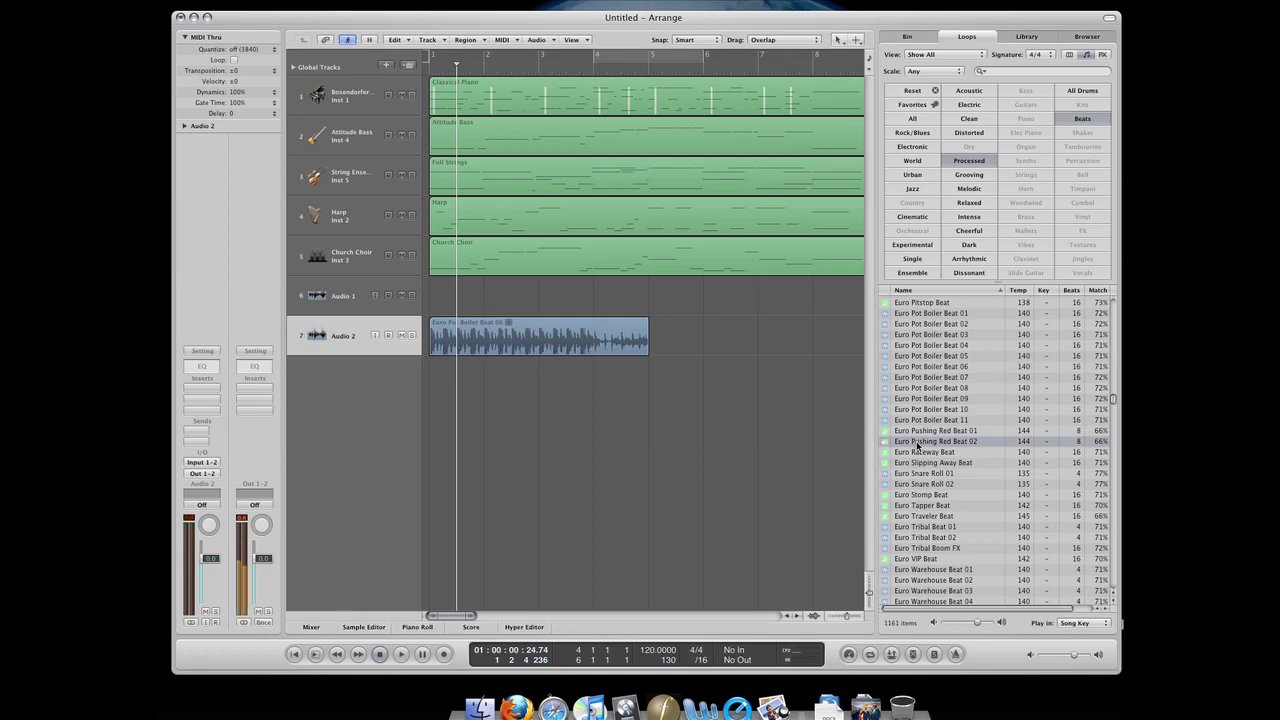
click(600, 340)
key(Delete)
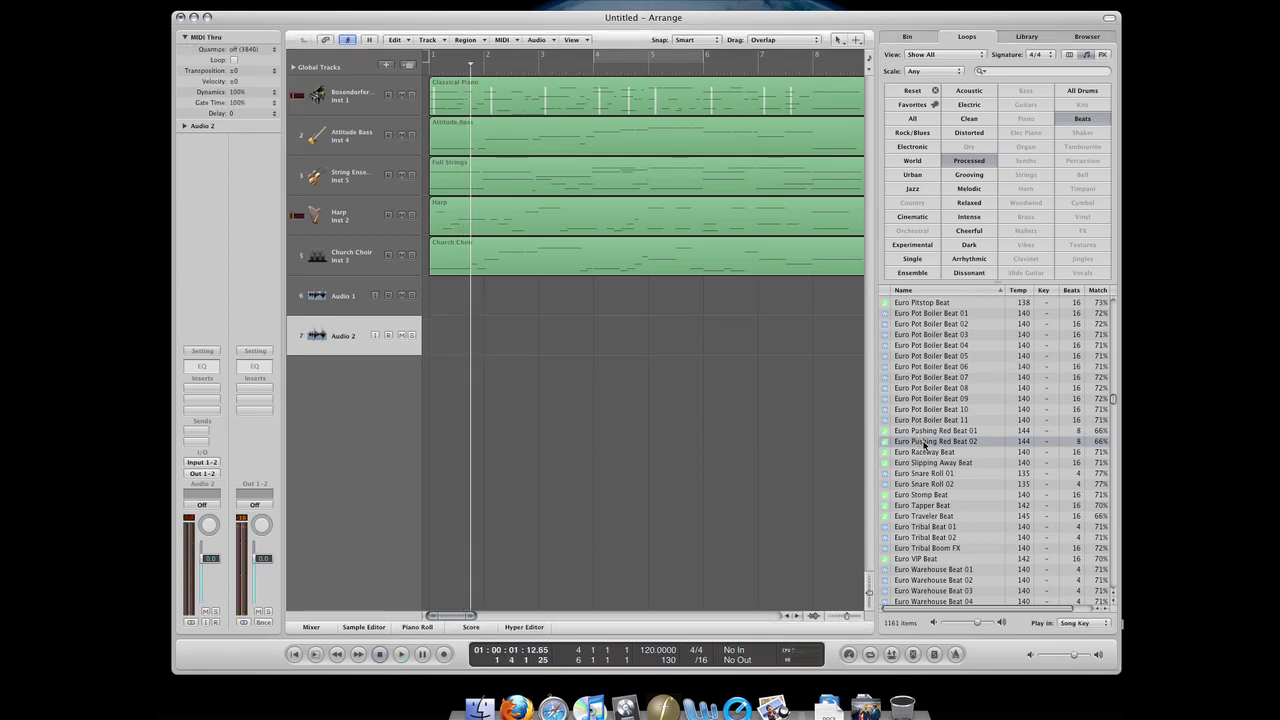
drag(926, 443, 451, 380)
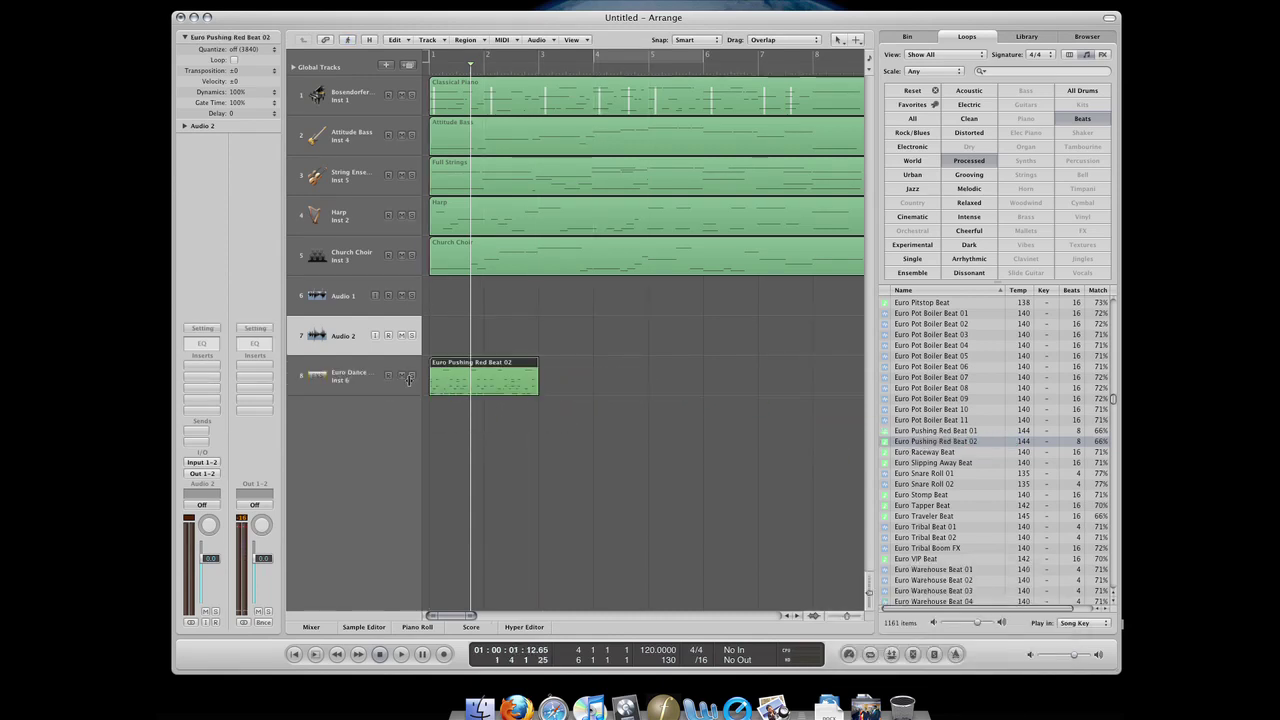
click(408, 380)
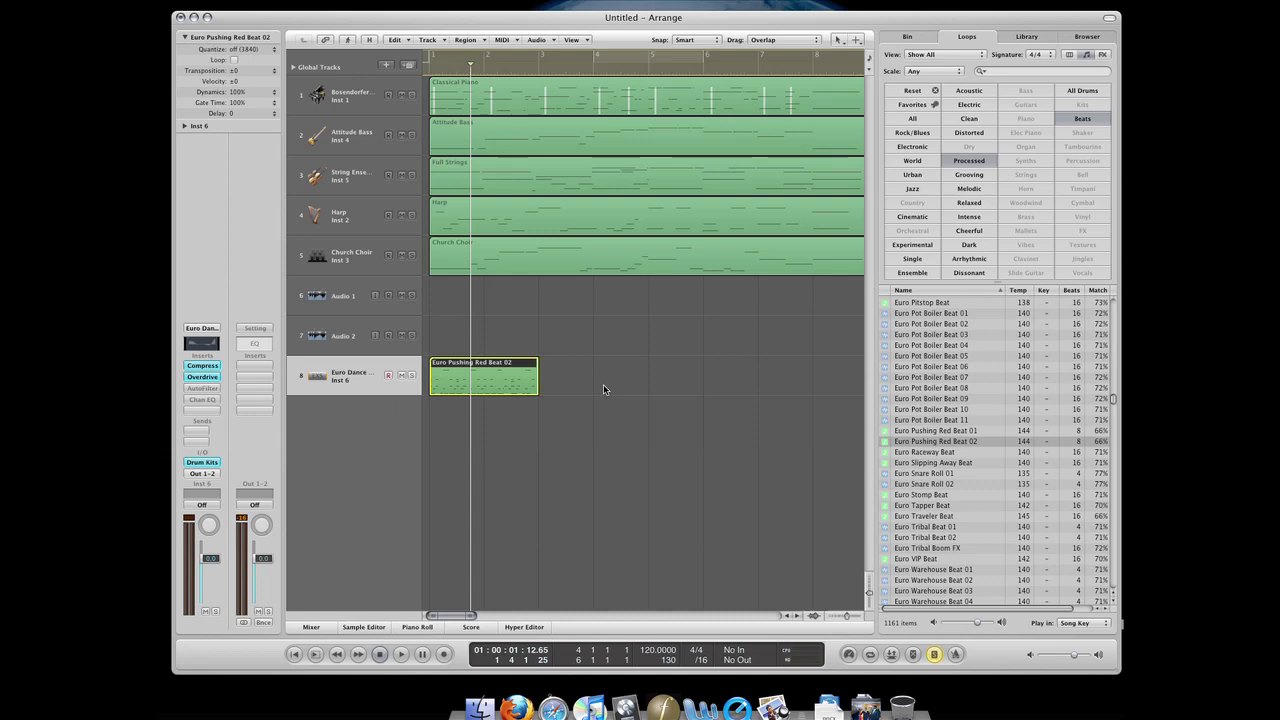
Play the Euro Pushing Red Beat 02 region soloed and view the track's Drum Kits instrument settings.
key(space)
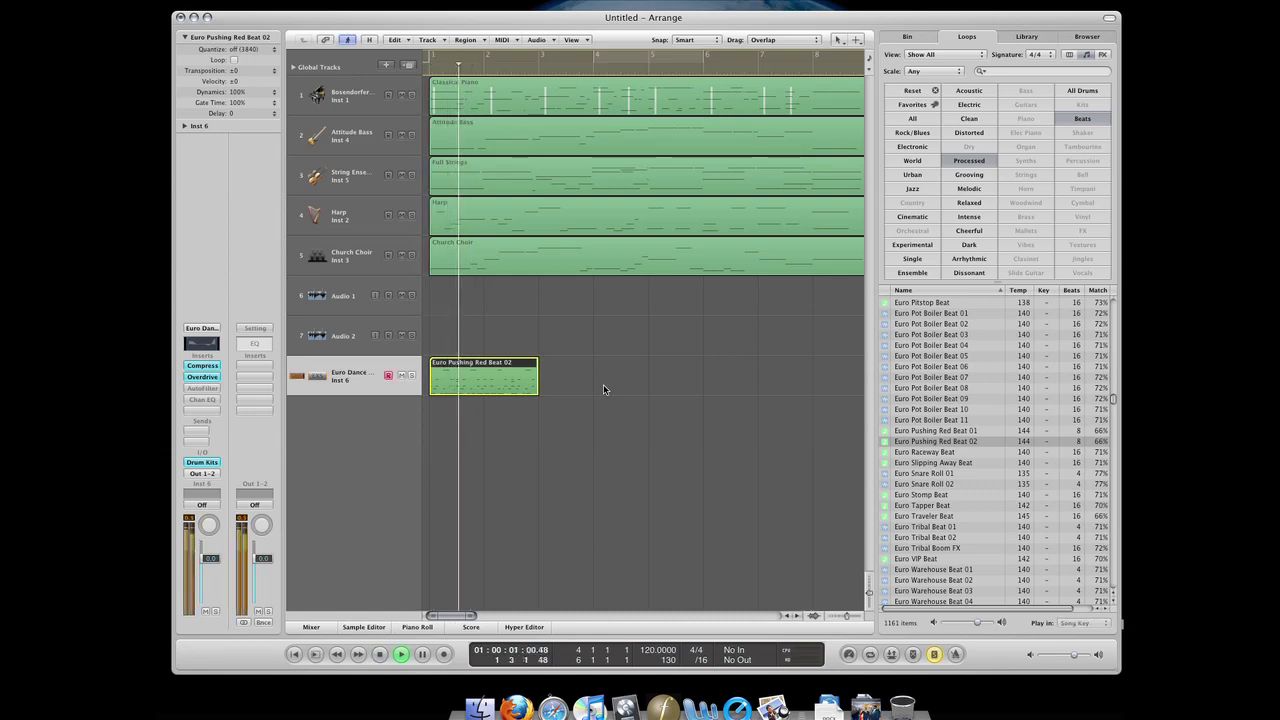
key(space)
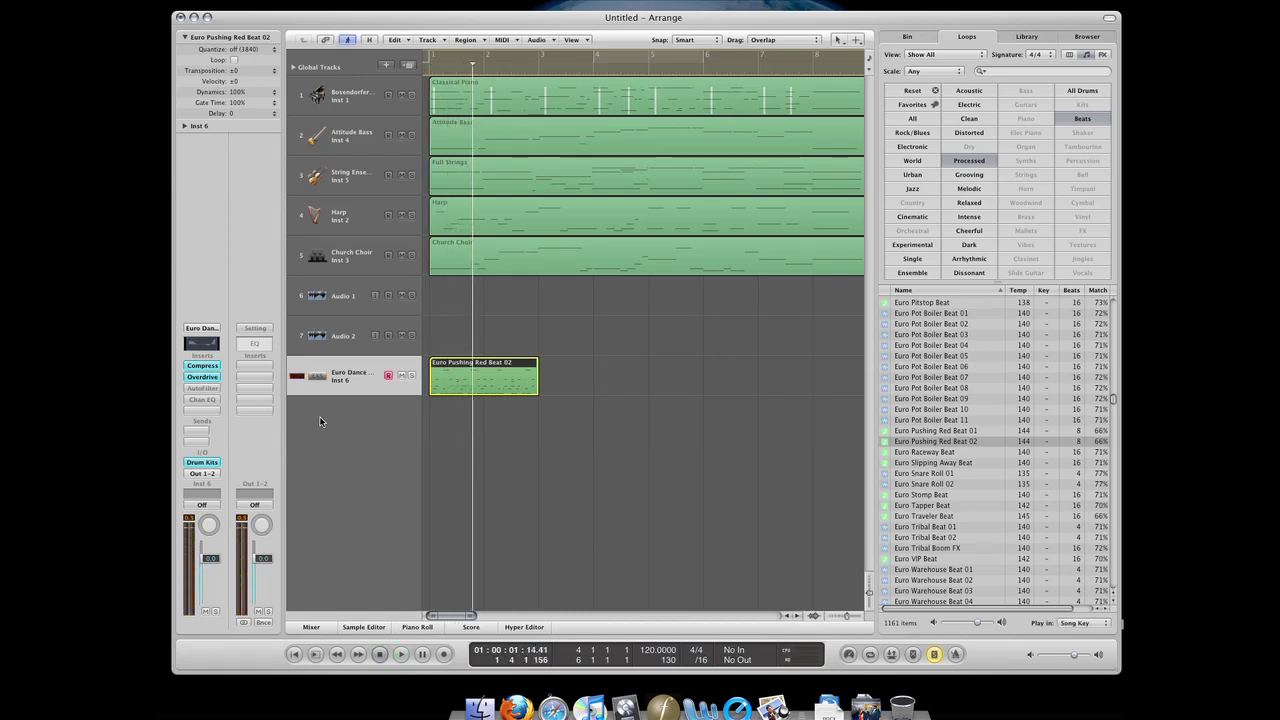
click(203, 462)
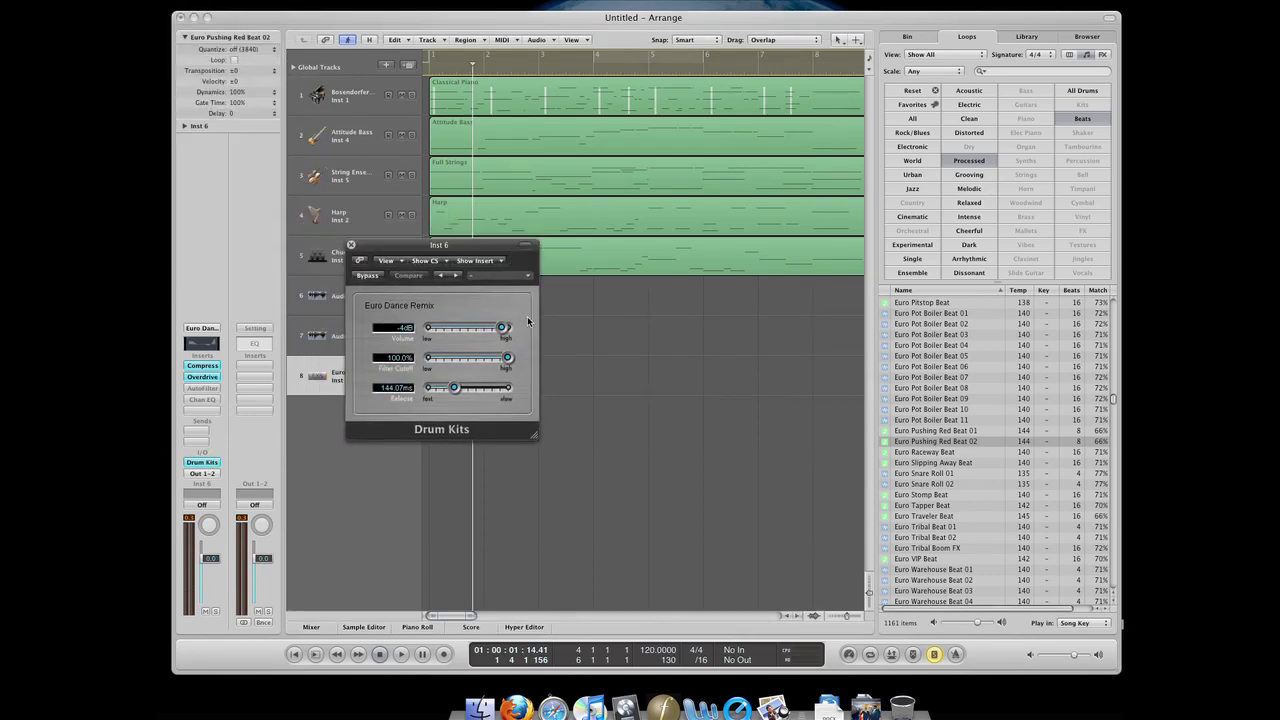
key(super+w)
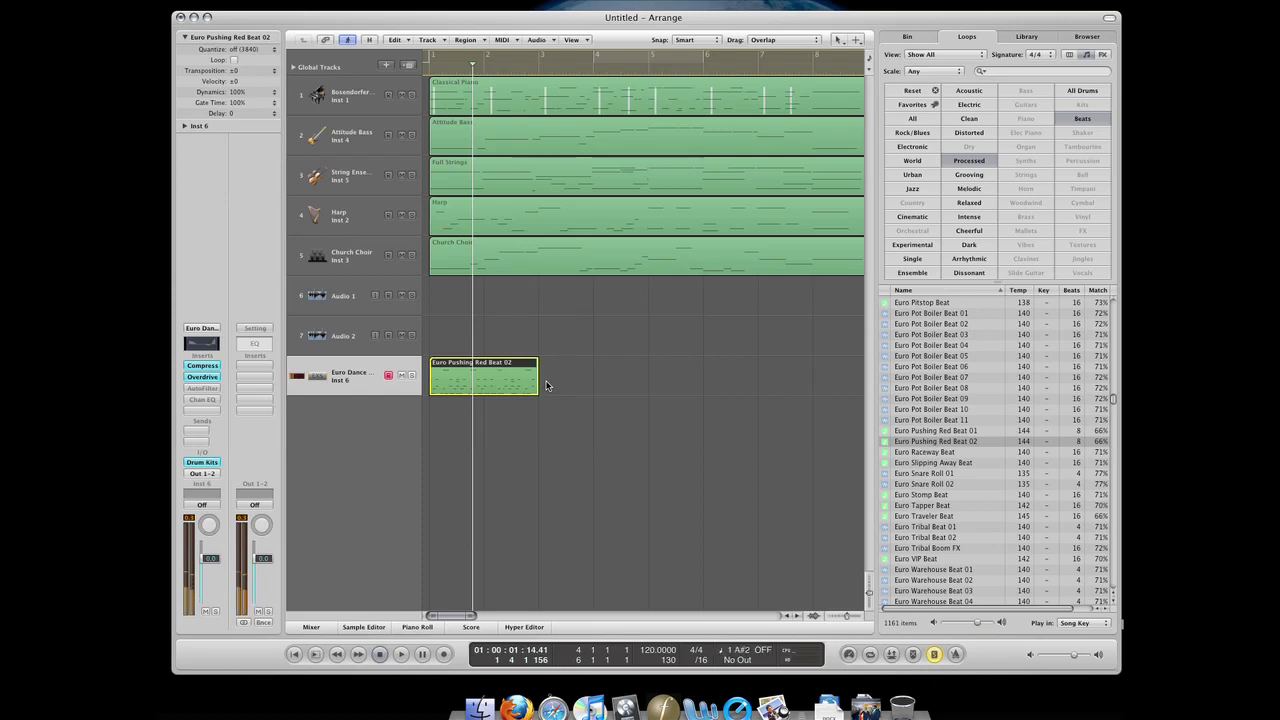
Examine the individual drum notes of the Euro Pushing Red Beat 02 region in the Piano Roll and close the editor.
click(547, 386)
click(523, 385)
double_click(523, 385)
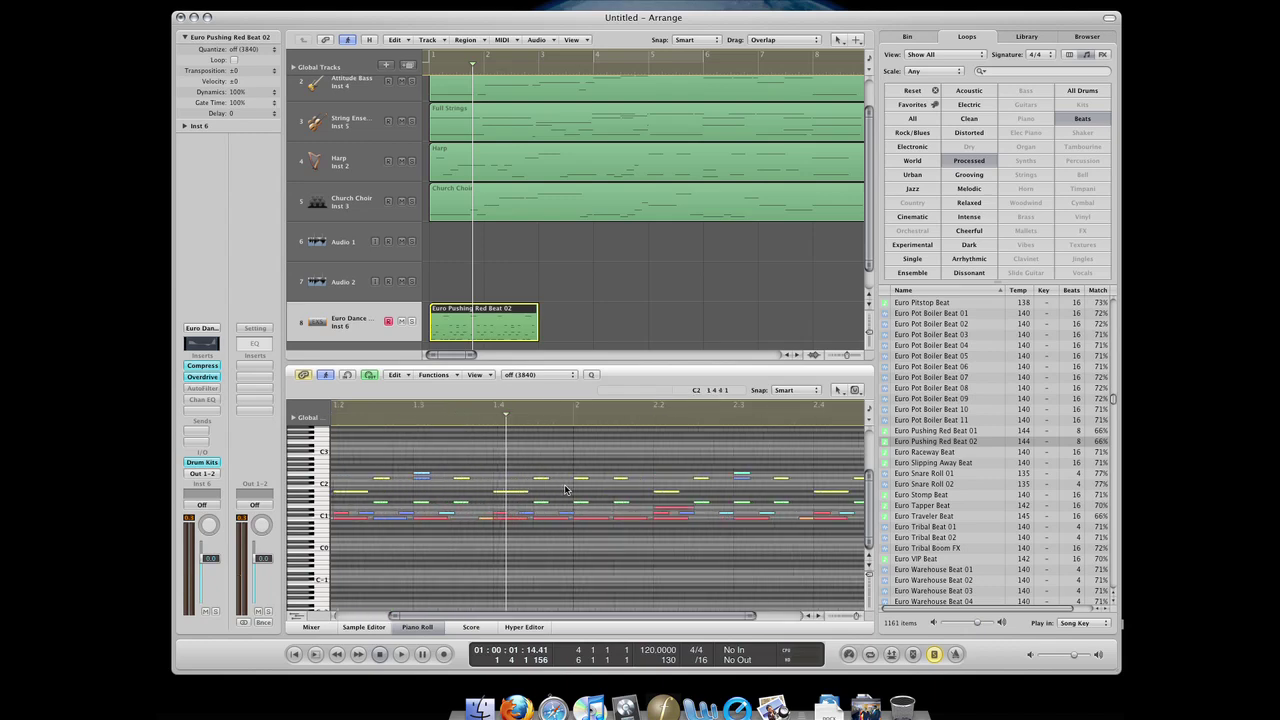
key(Return)
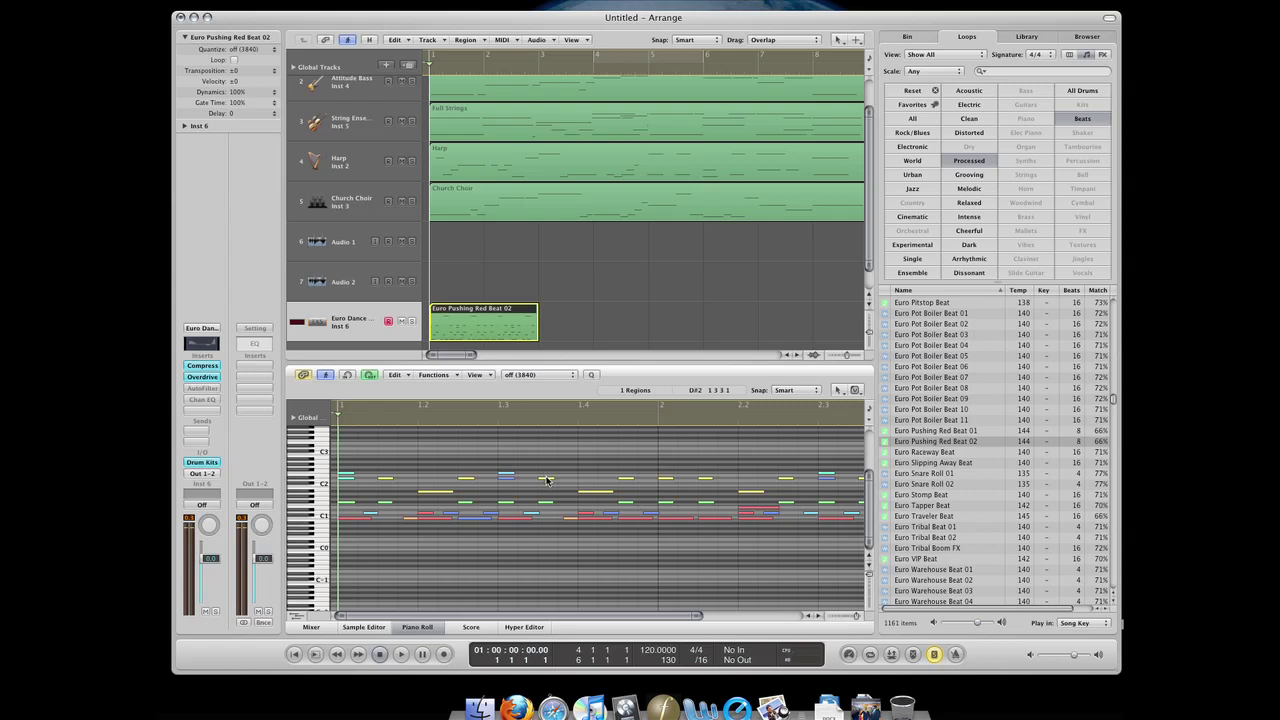
drag(546, 480, 549, 482)
key(p)
click(579, 416)
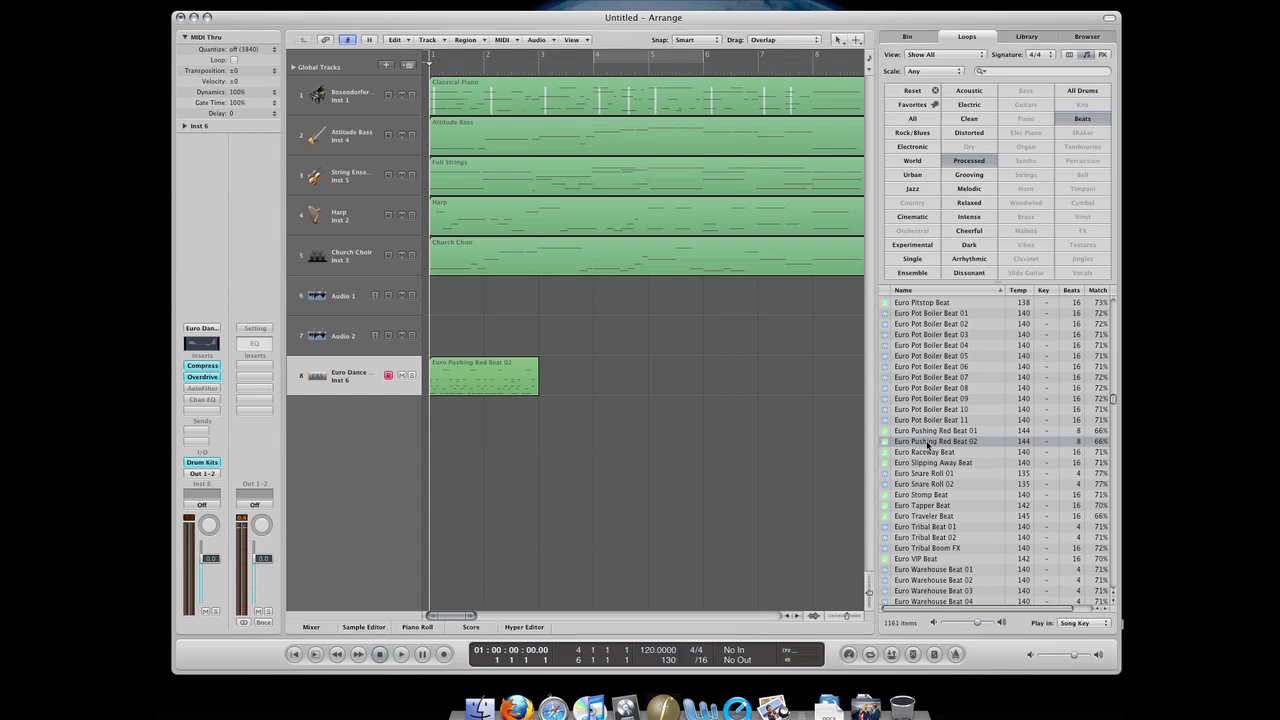
Place Euro Pushing Red Beat 02 as audio at bar 3 on Audio 2 and delete its MIDI region from the instrument track.
drag(928, 445, 575, 340)
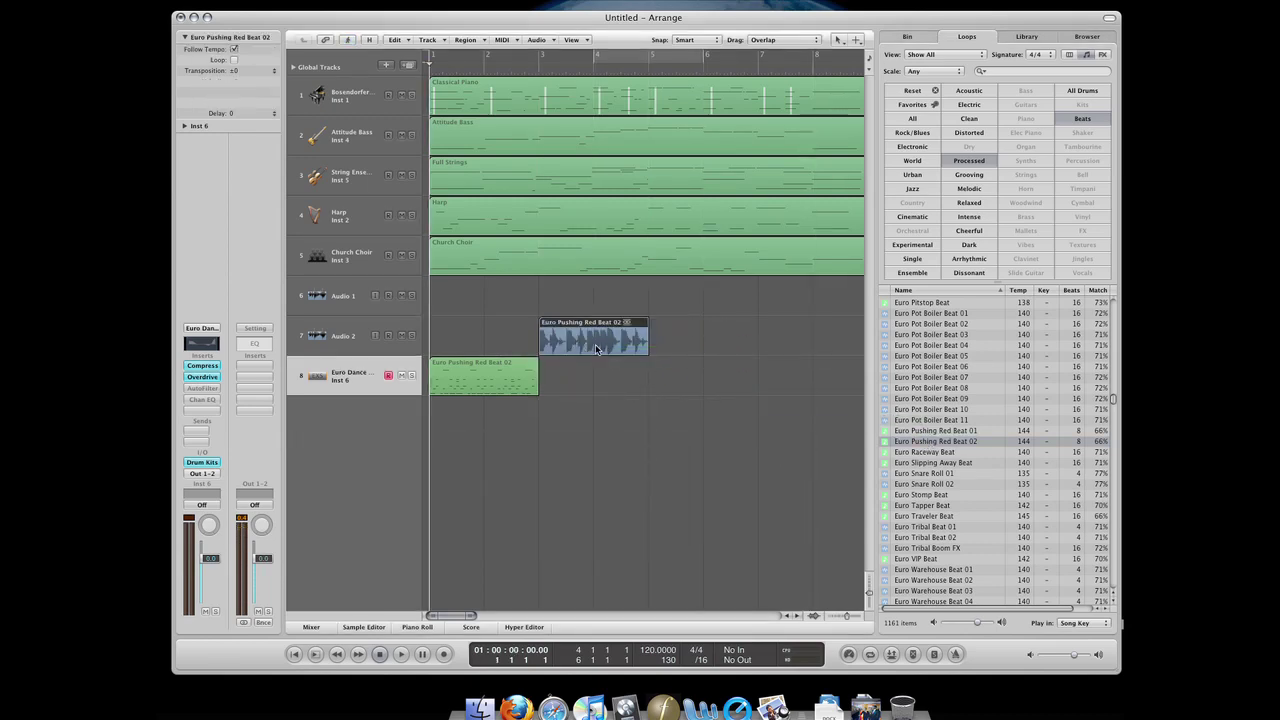
click(507, 371)
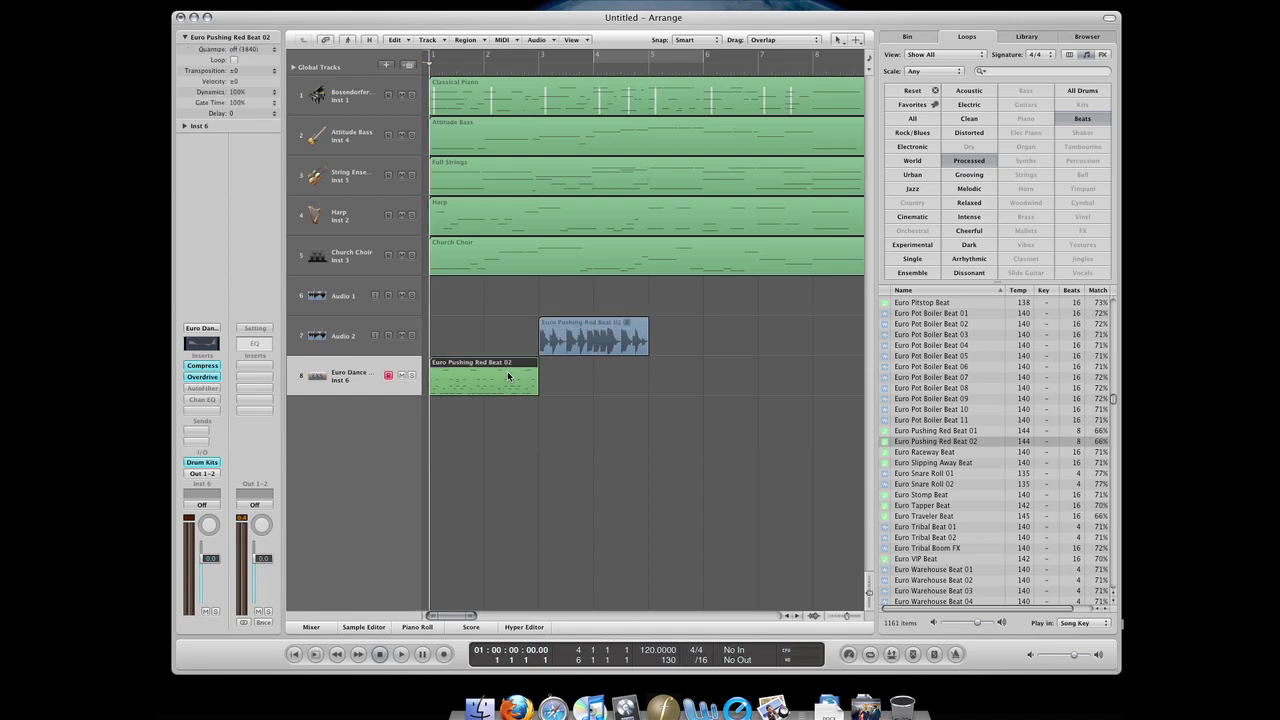
key(Delete)
Delete the loop from Audio 2 and place Euro Pot Boiler Beat 11 at bar 3 on the Euro Dance instrument track.
click(636, 341)
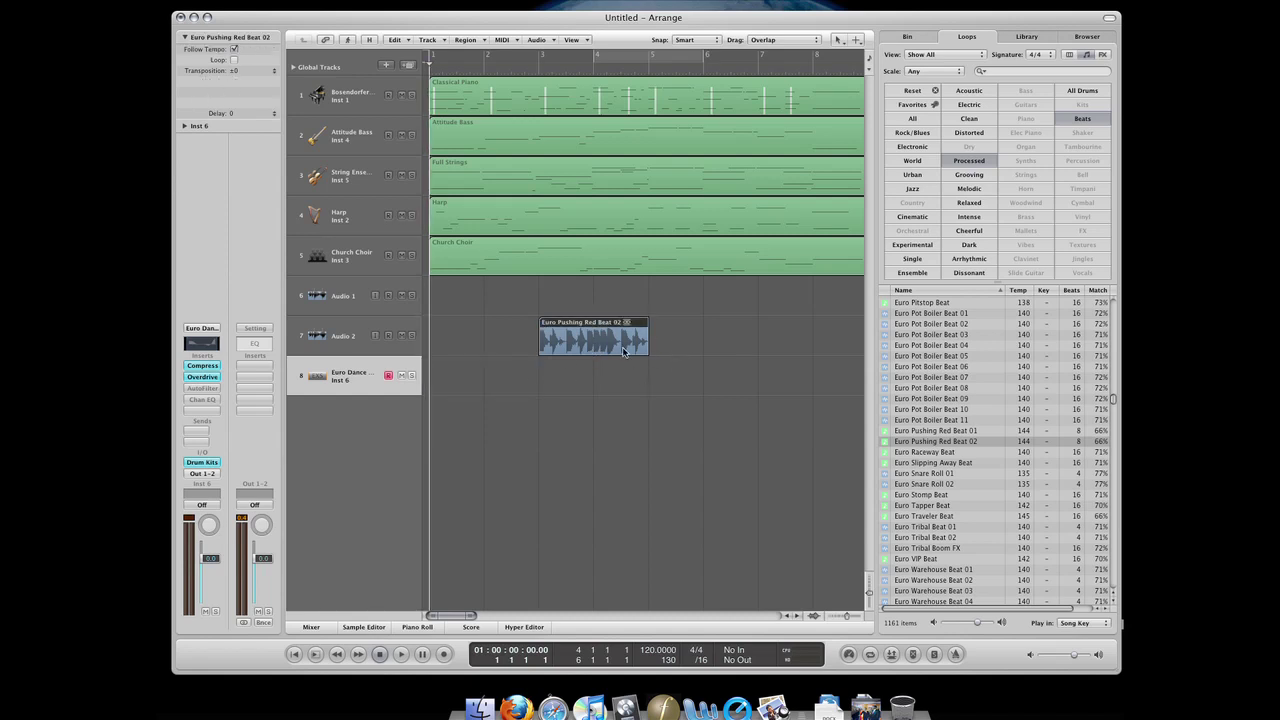
key(Delete)
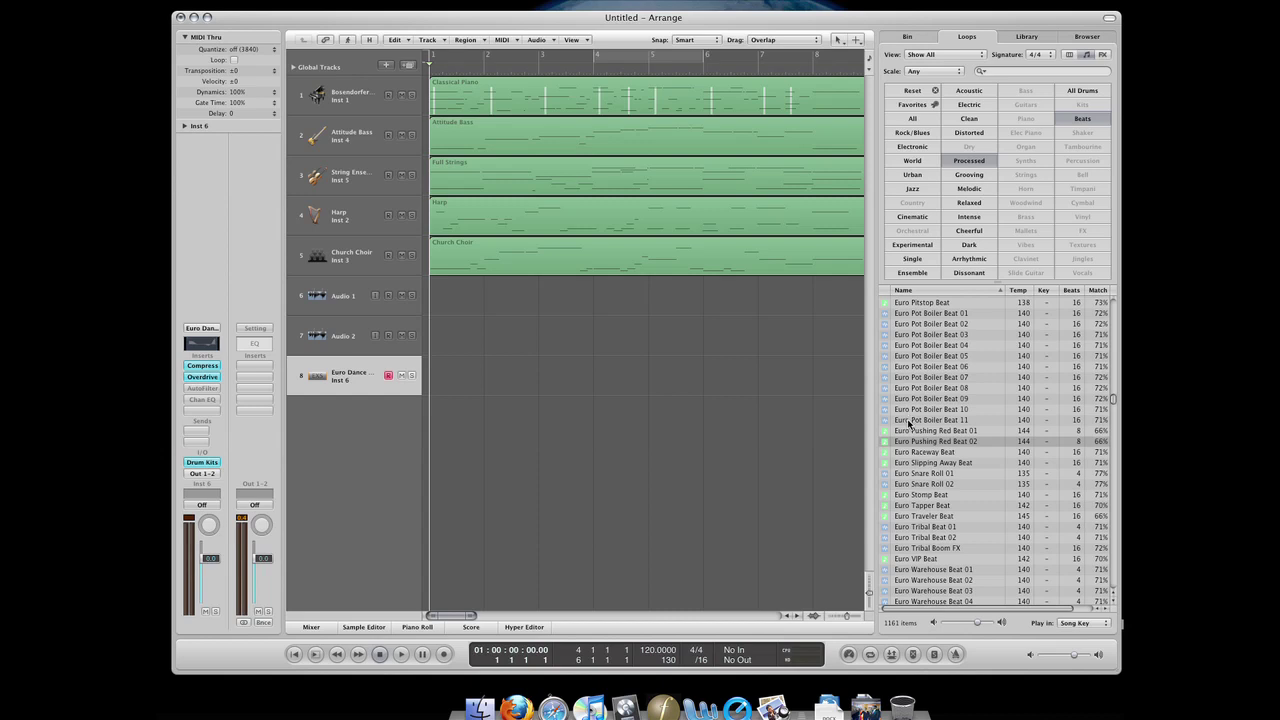
drag(913, 423, 584, 377)
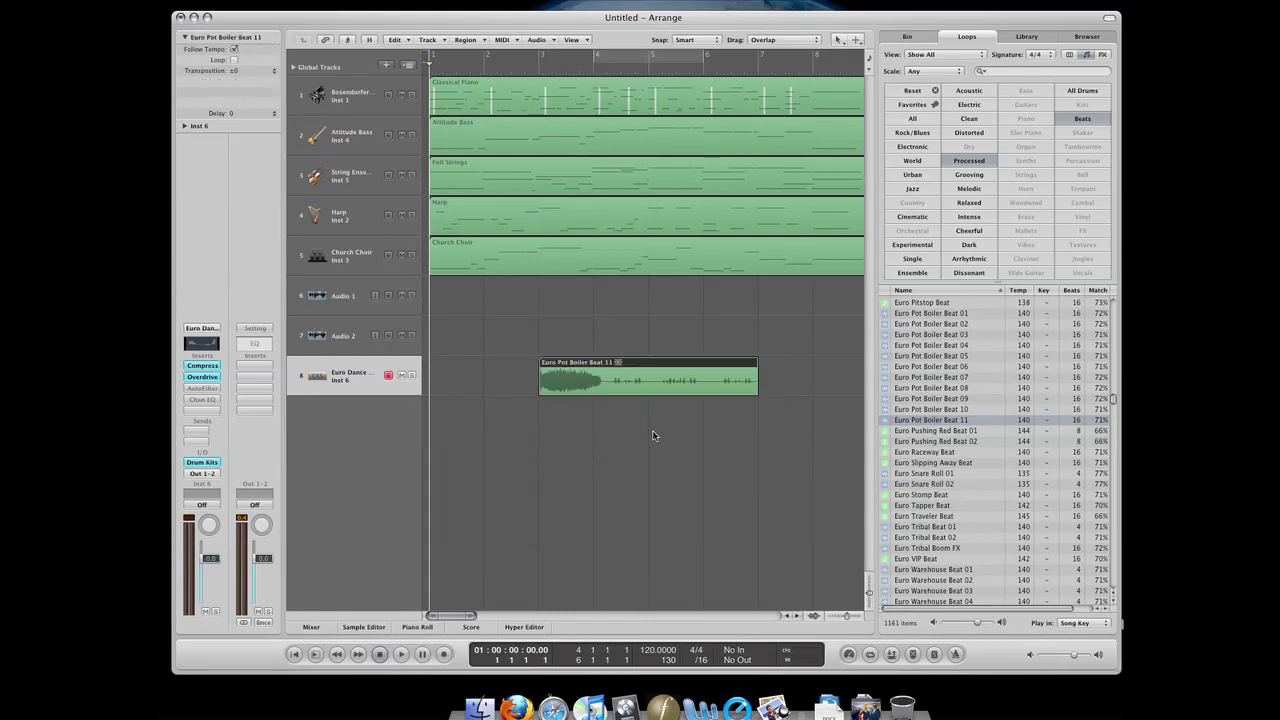
Play the Euro Pot Boiler Beat 11 region soloed from bar 3, and delete it from the Euro Dance track.
key(s)
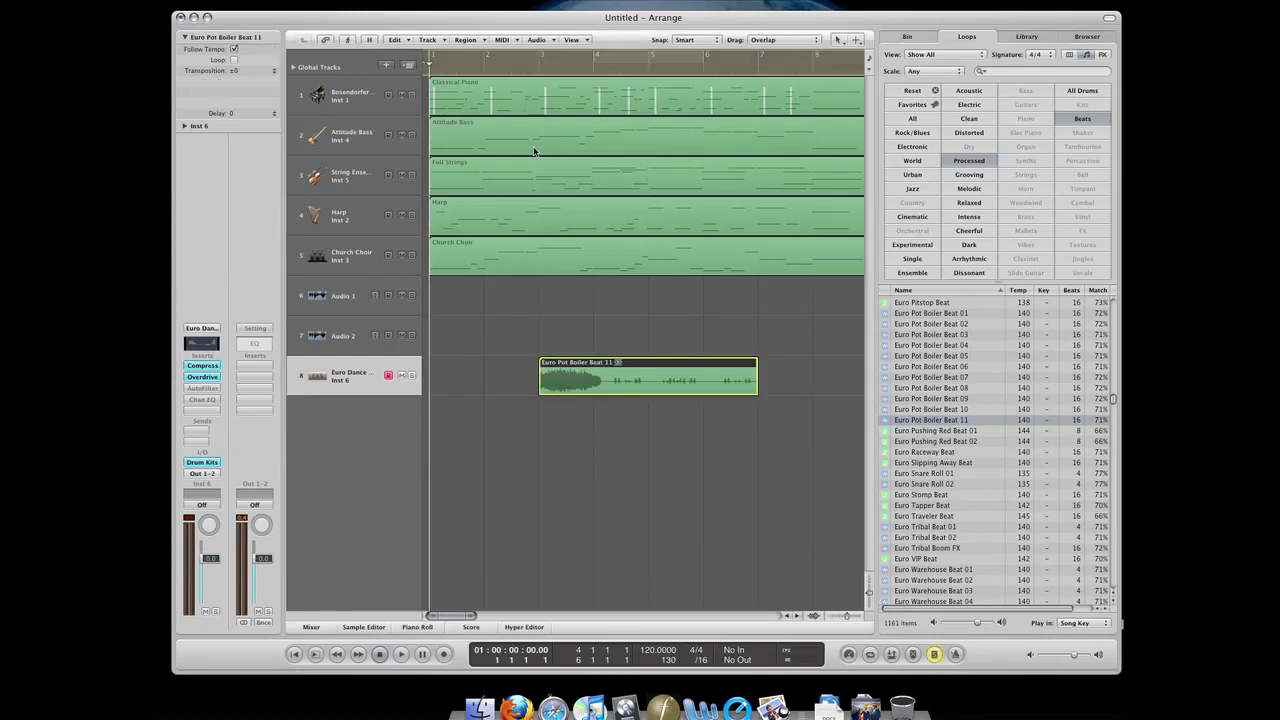
click(519, 72)
key(space)
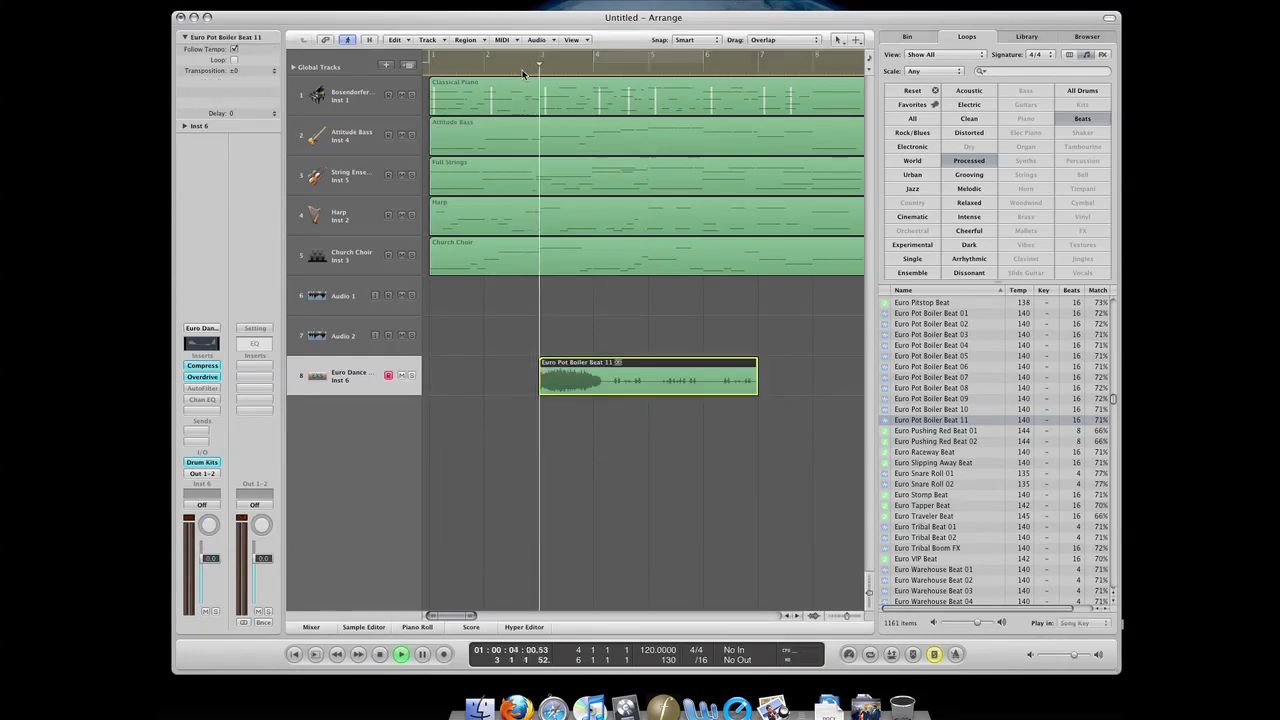
key(space)
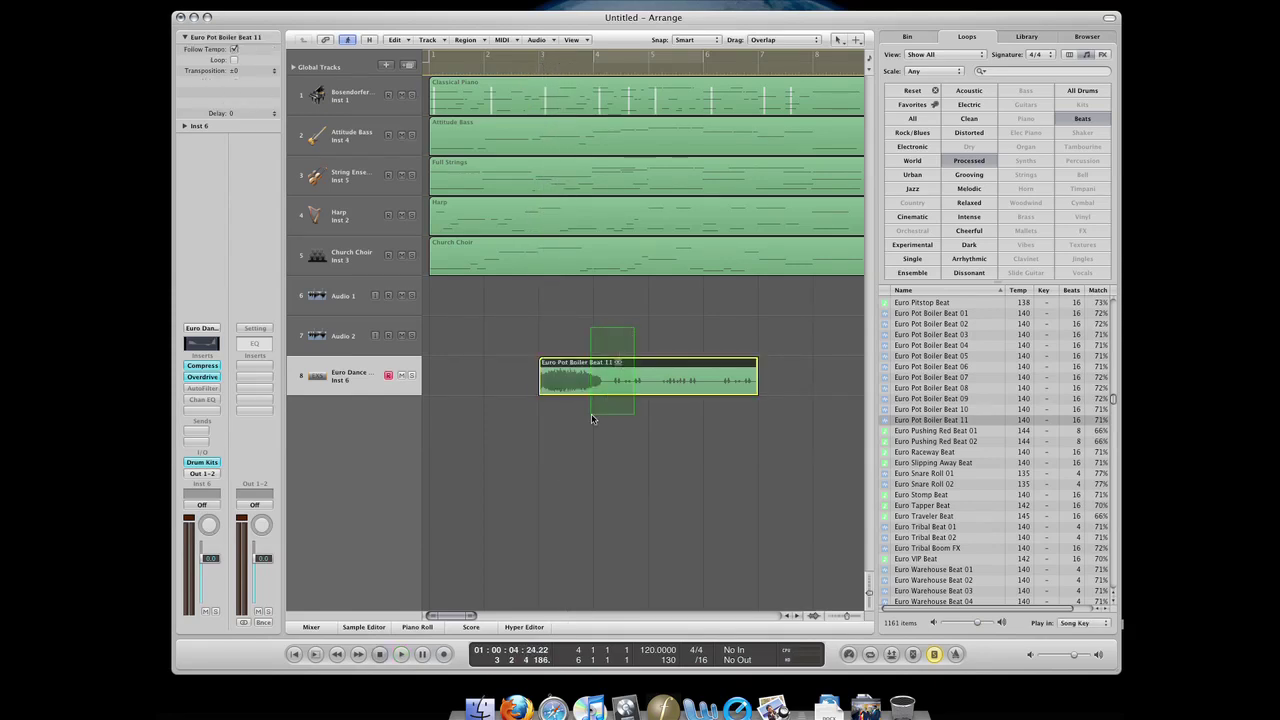
key(Delete)
key(s)
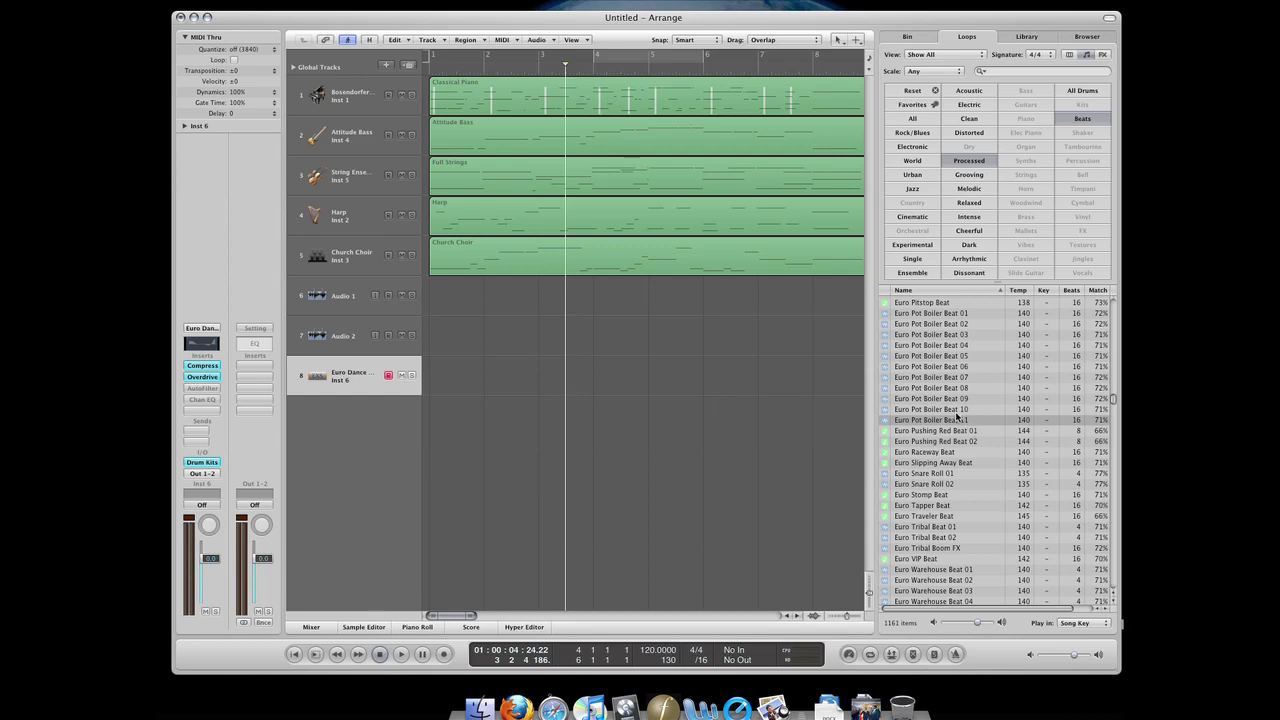
Reset the Apple Loops filters and list only the favorite loops.
click(912, 105)
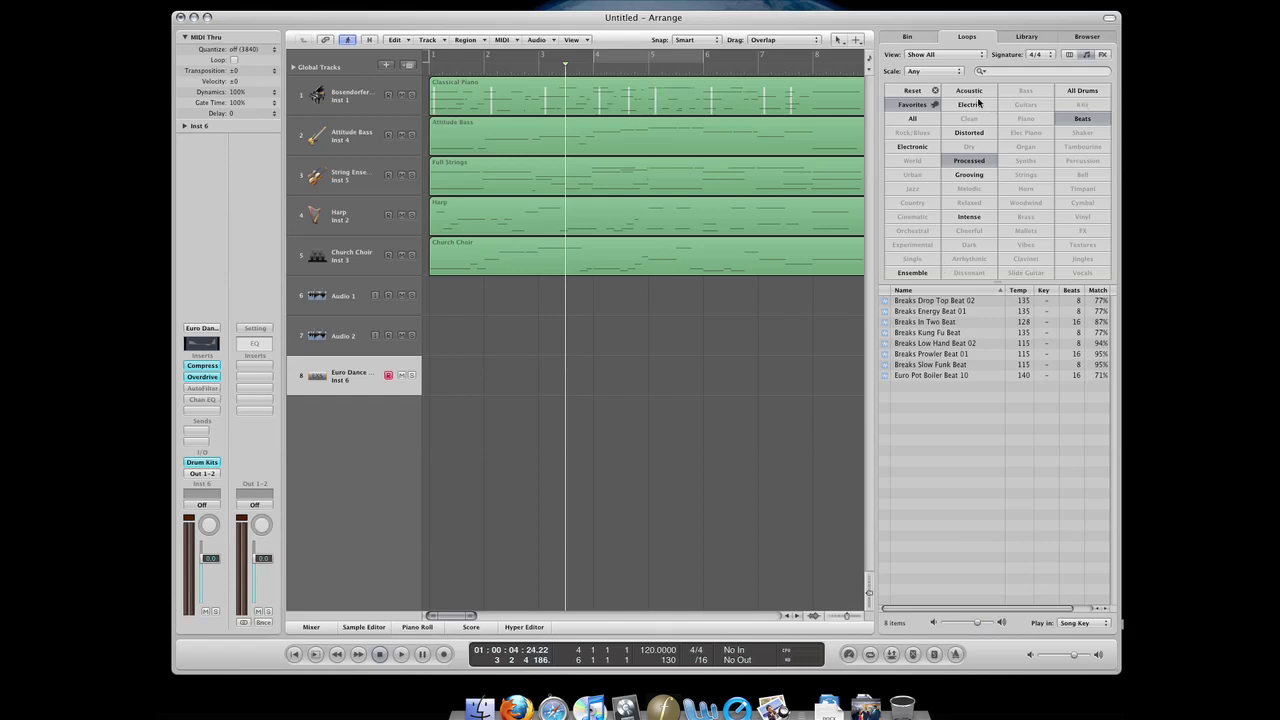
click(913, 91)
click(916, 105)
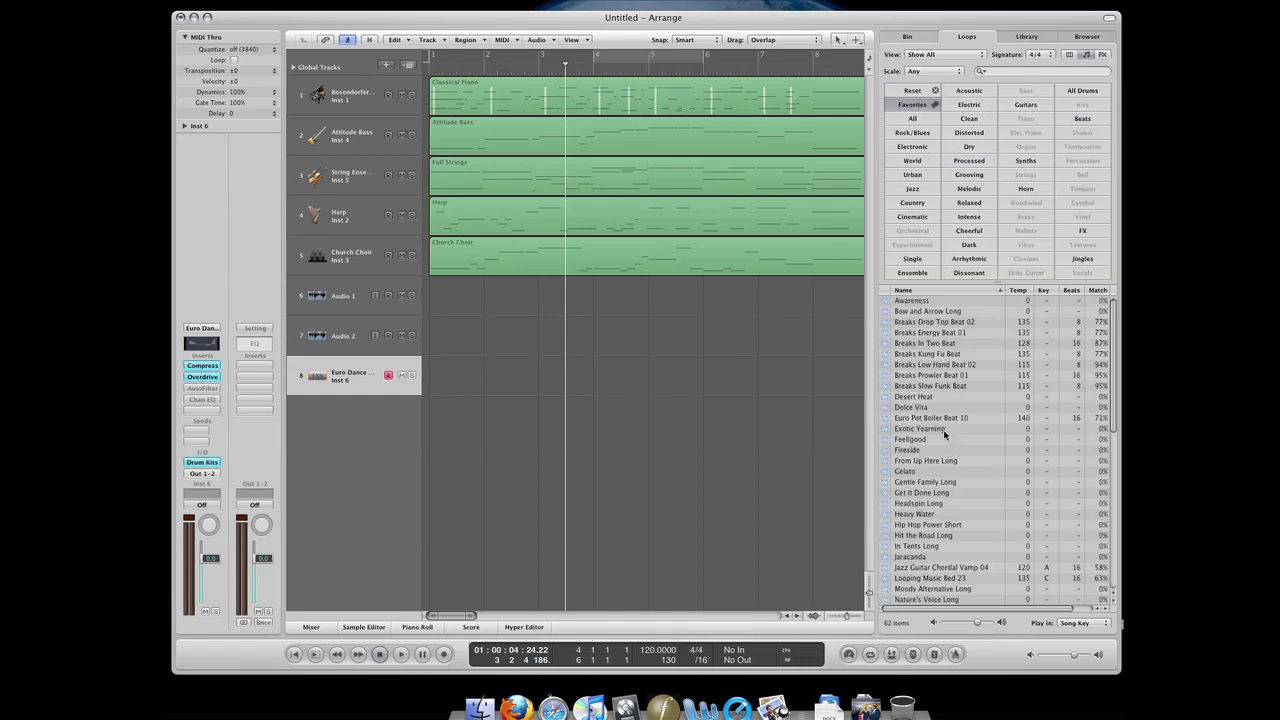
Audition the favorite loops Breaks In Two Beat, Exotic Yearning, Gentle Family Long, Get It Done Long and Headspin Long.
click(937, 347)
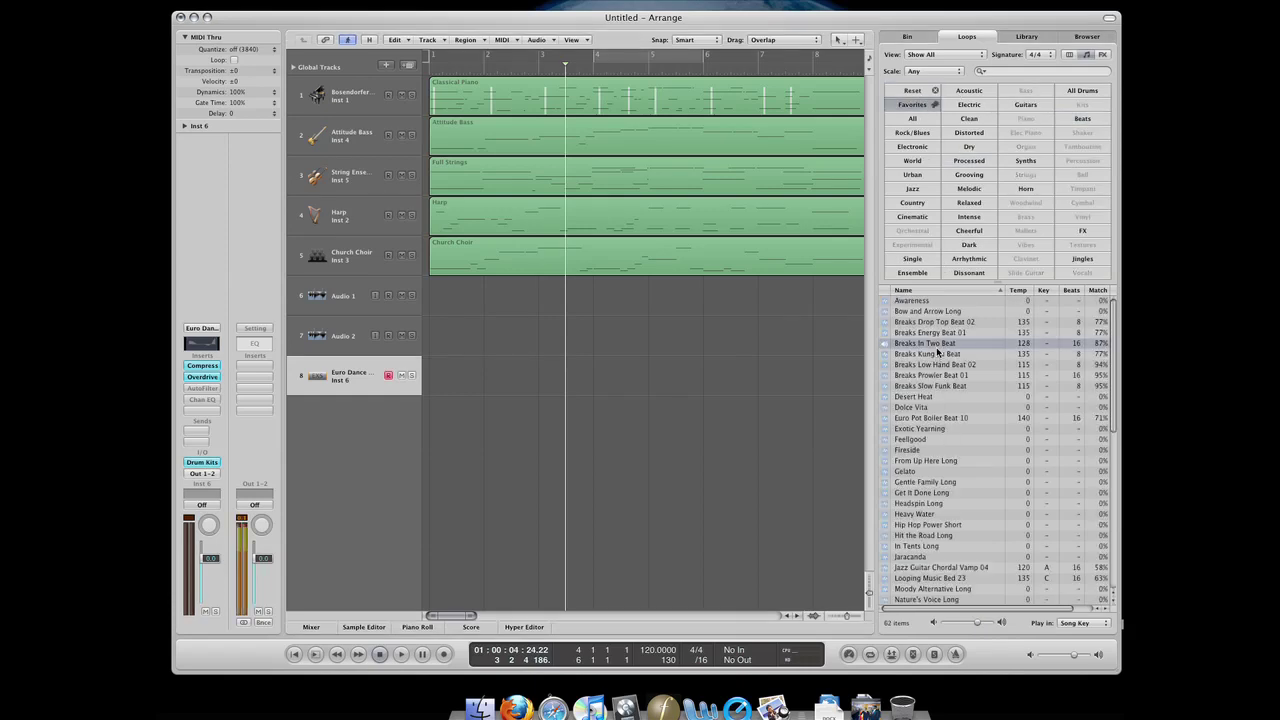
click(946, 429)
scroll(946, 429, down, 1)
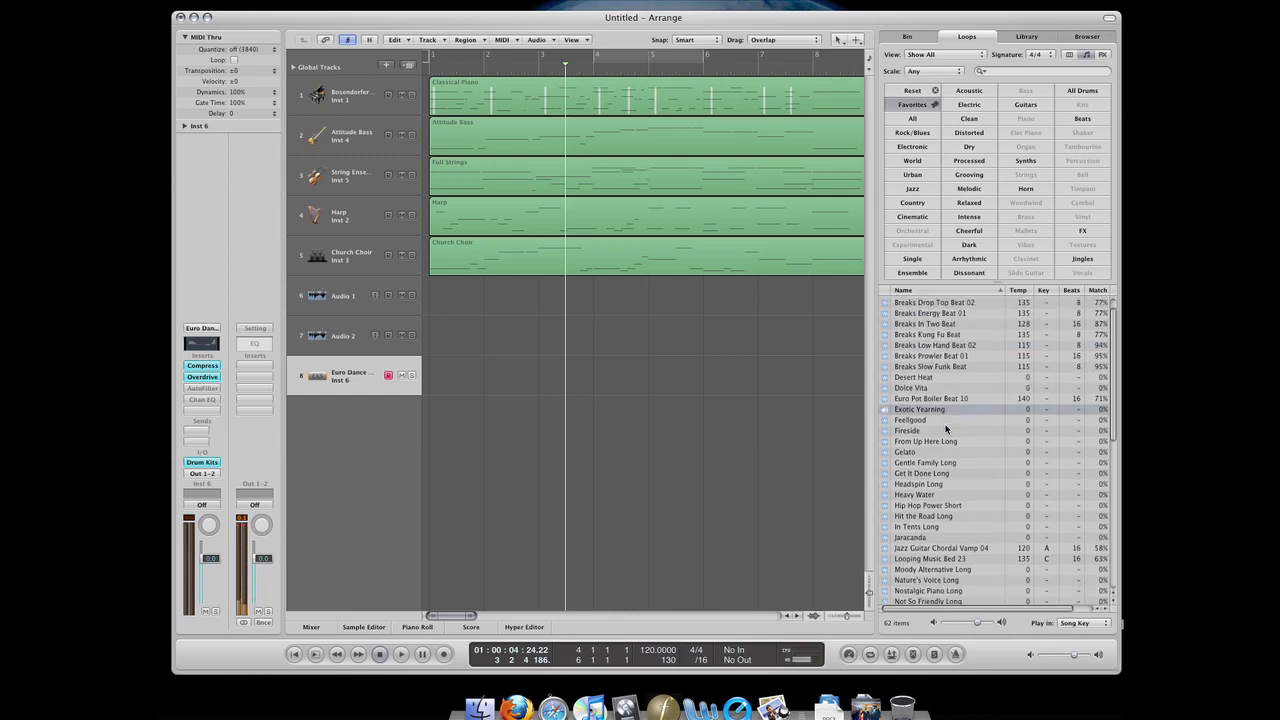
scroll(946, 429, down, 1)
click(940, 443)
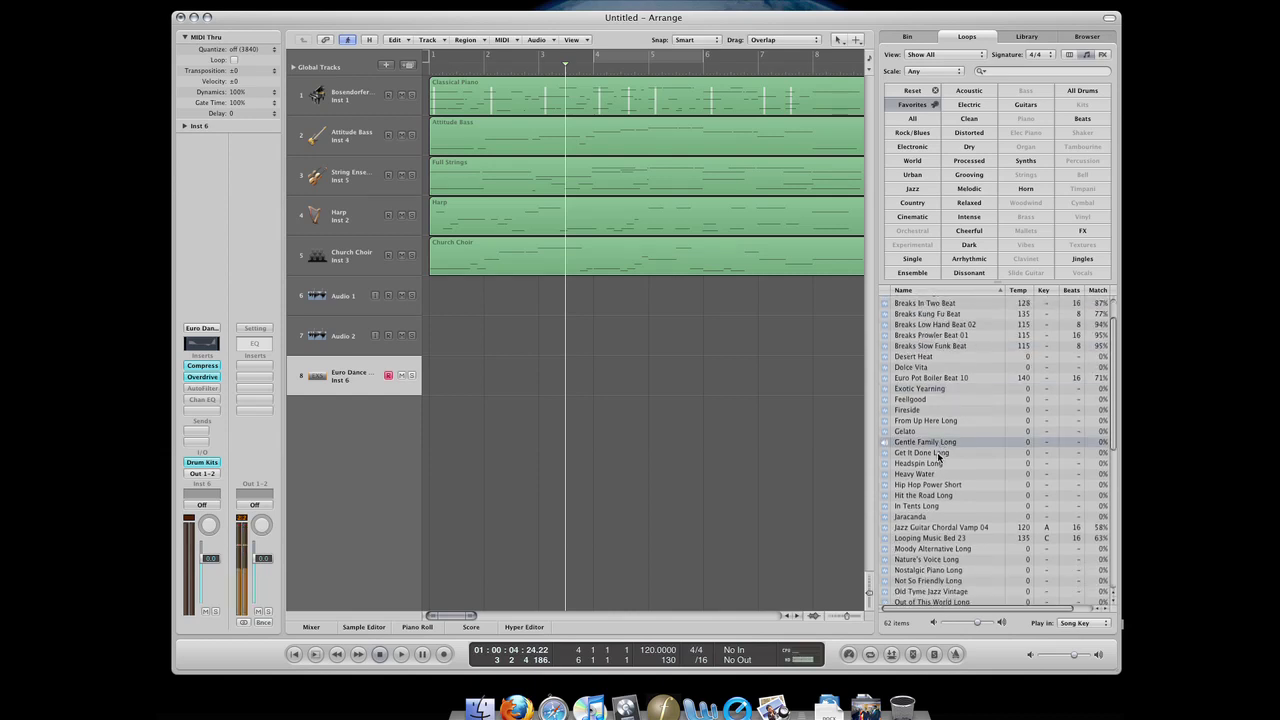
click(938, 455)
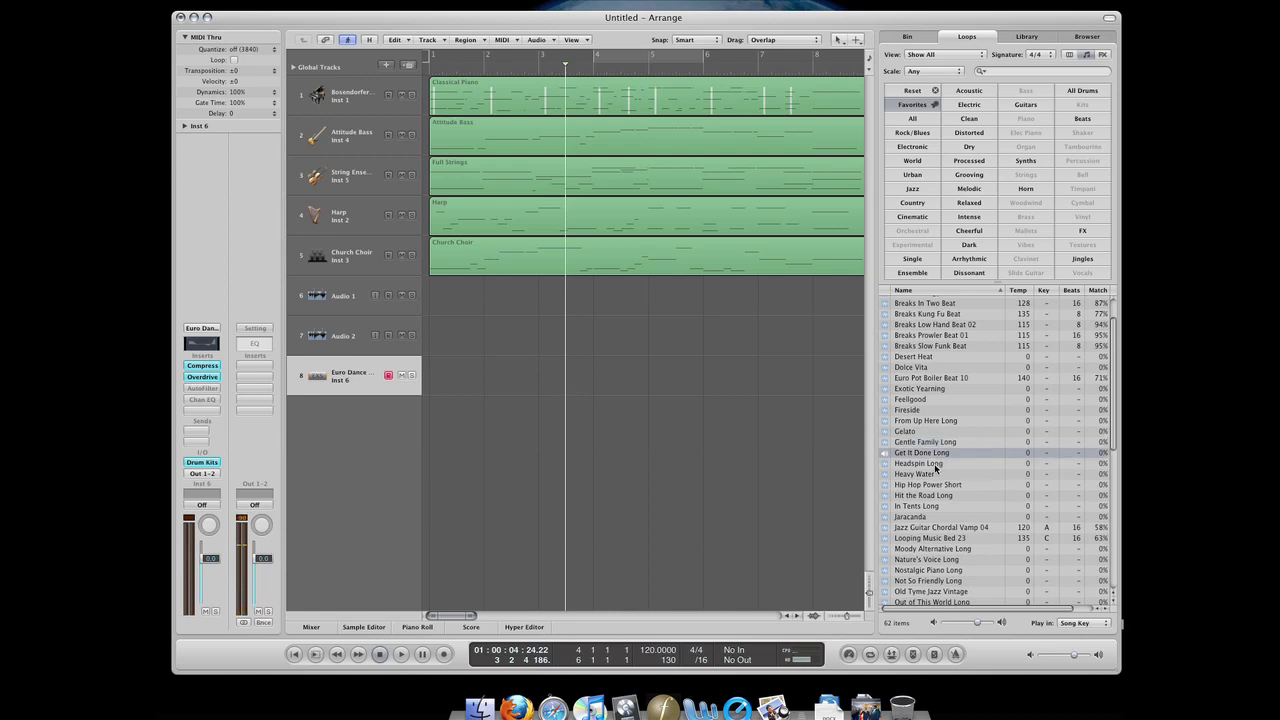
click(935, 464)
Audition the favorite loops Jaracanda, Nature's Voice Long, R&B Horn Section18, Sanskrit, Vino, Unidentified Long and Time Lapse.
scroll(937, 458, down, 3)
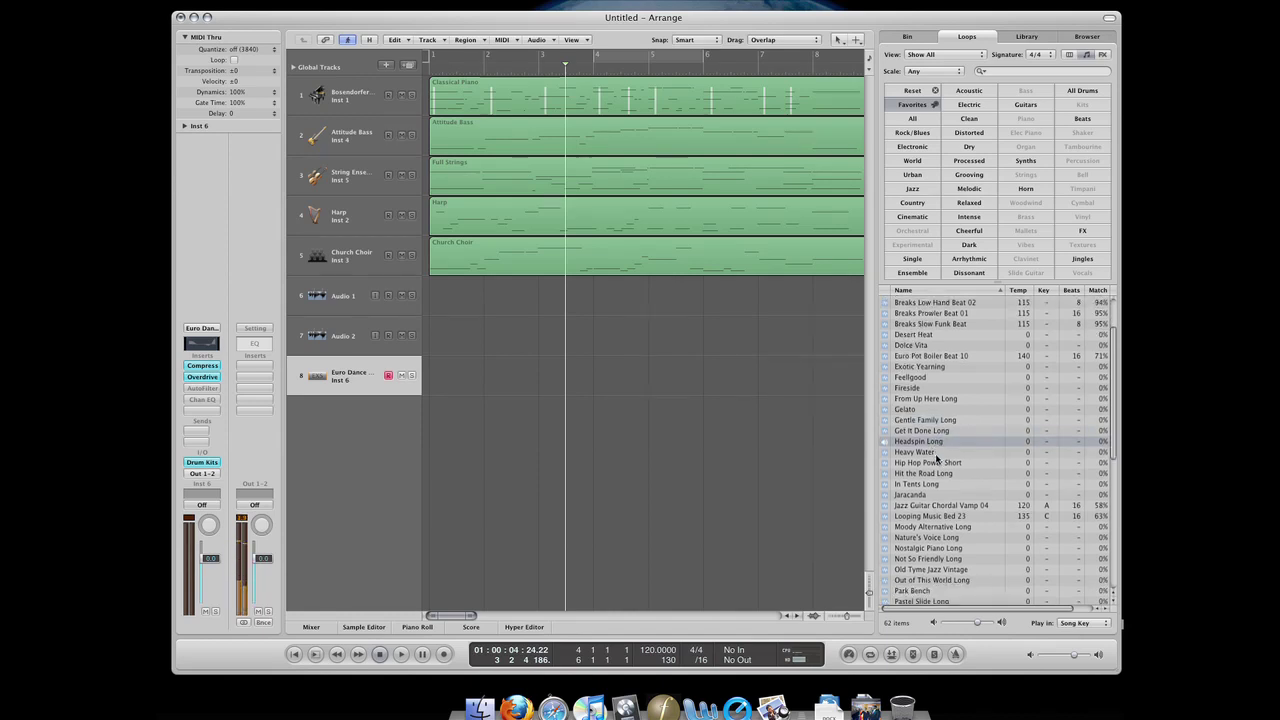
scroll(937, 455, down, 1)
click(933, 439)
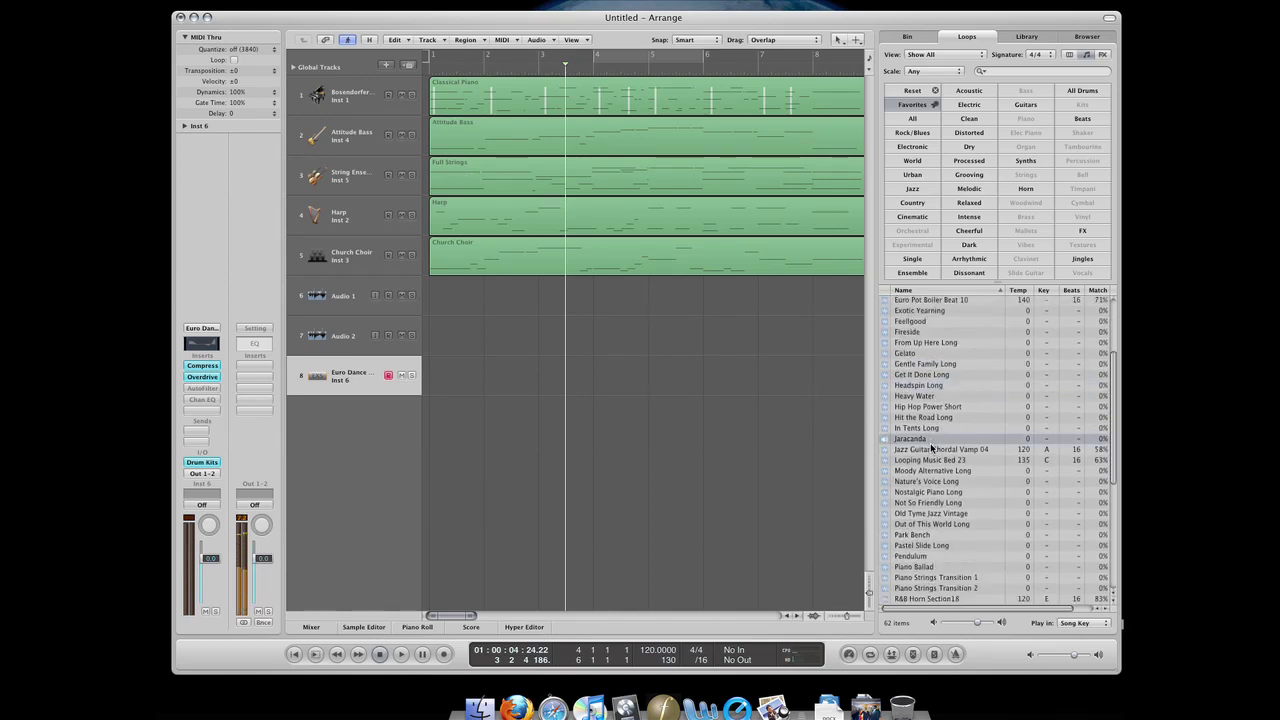
click(937, 482)
scroll(937, 485, down, 3)
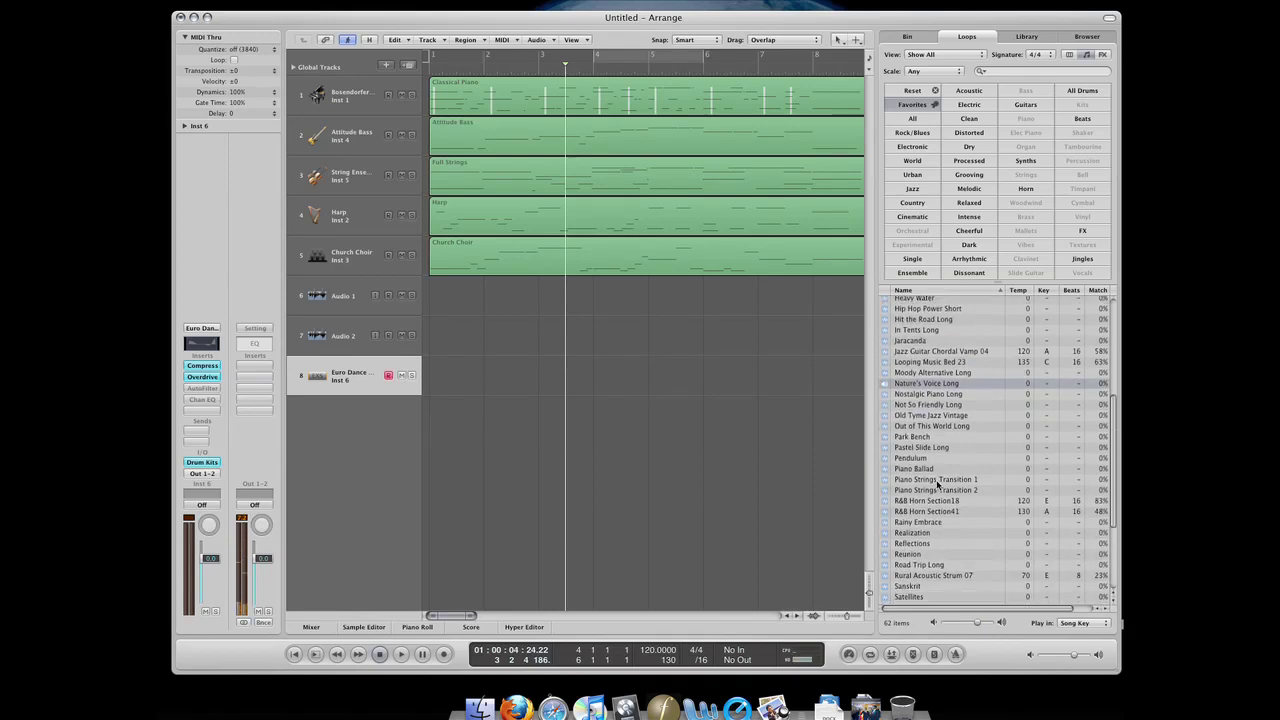
click(932, 501)
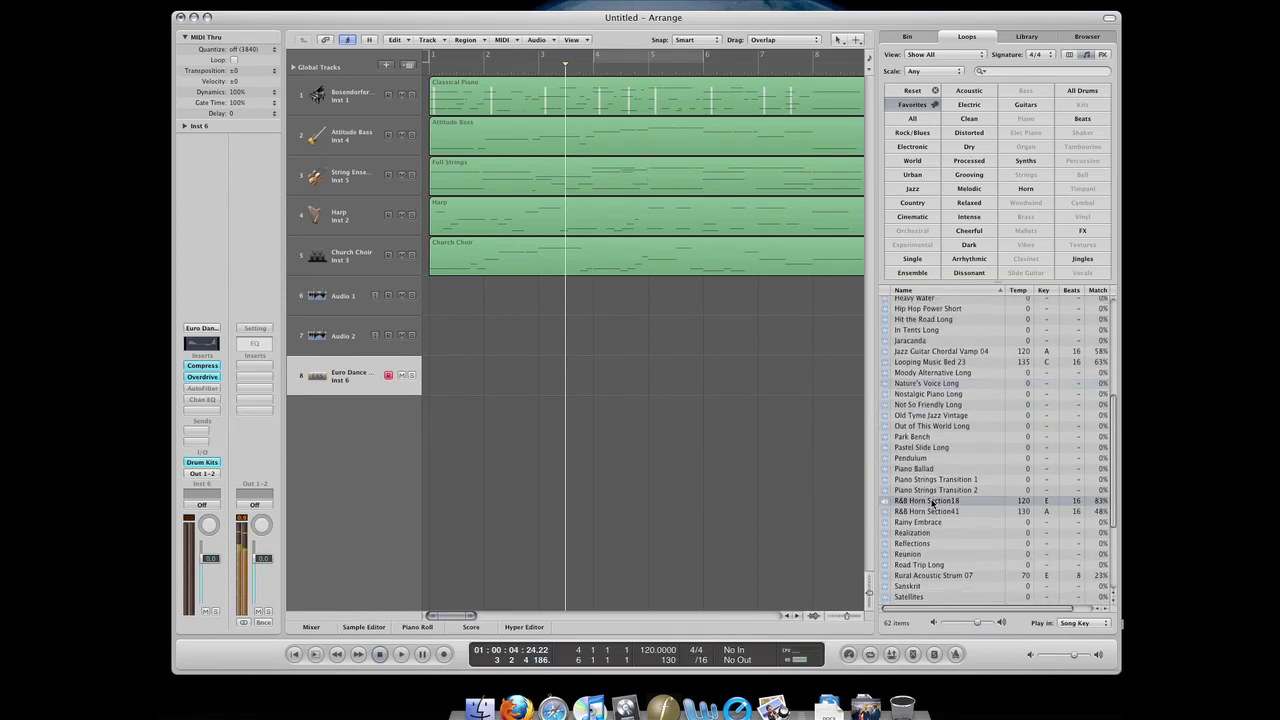
scroll(930, 505, down, 2)
click(922, 528)
scroll(922, 530, down, 2)
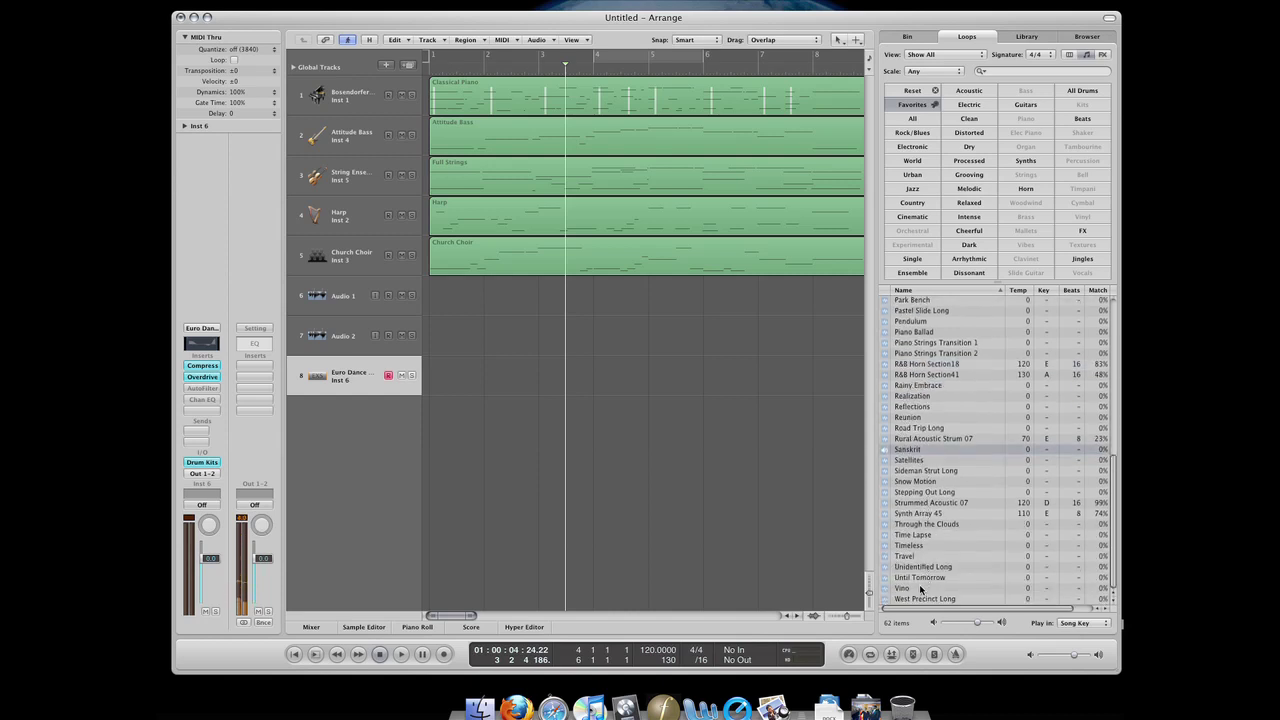
click(921, 588)
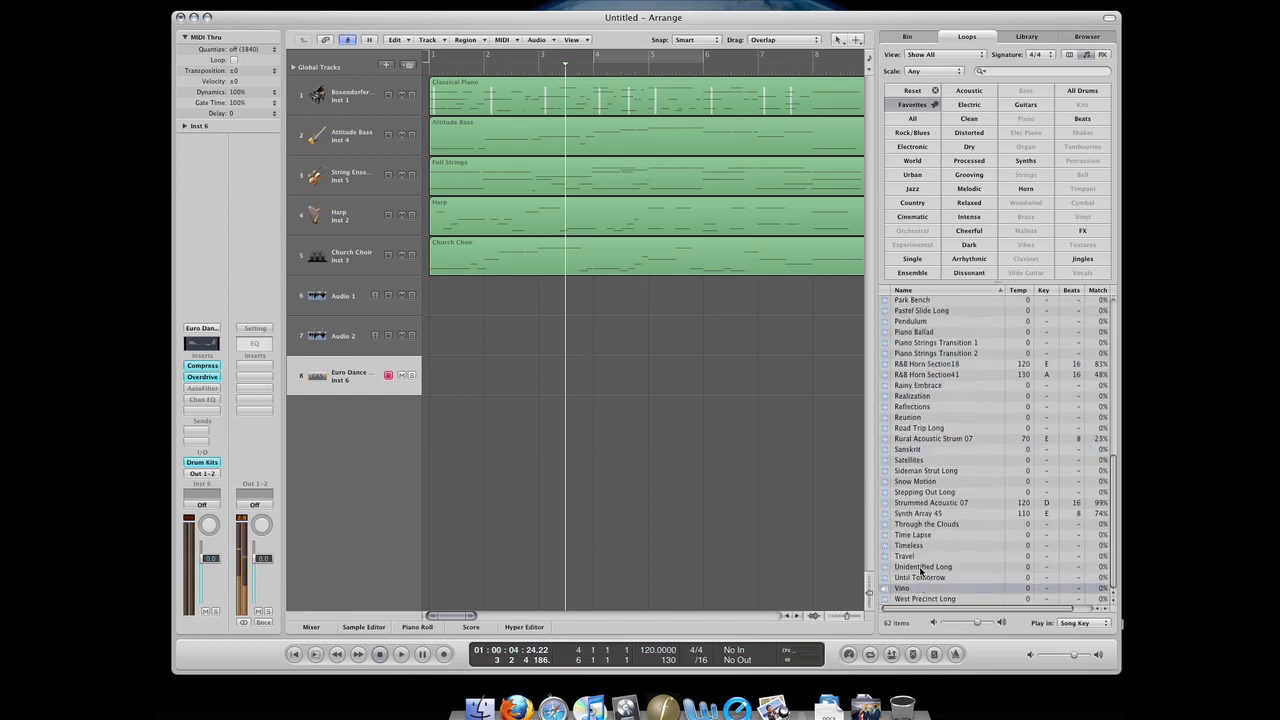
click(921, 567)
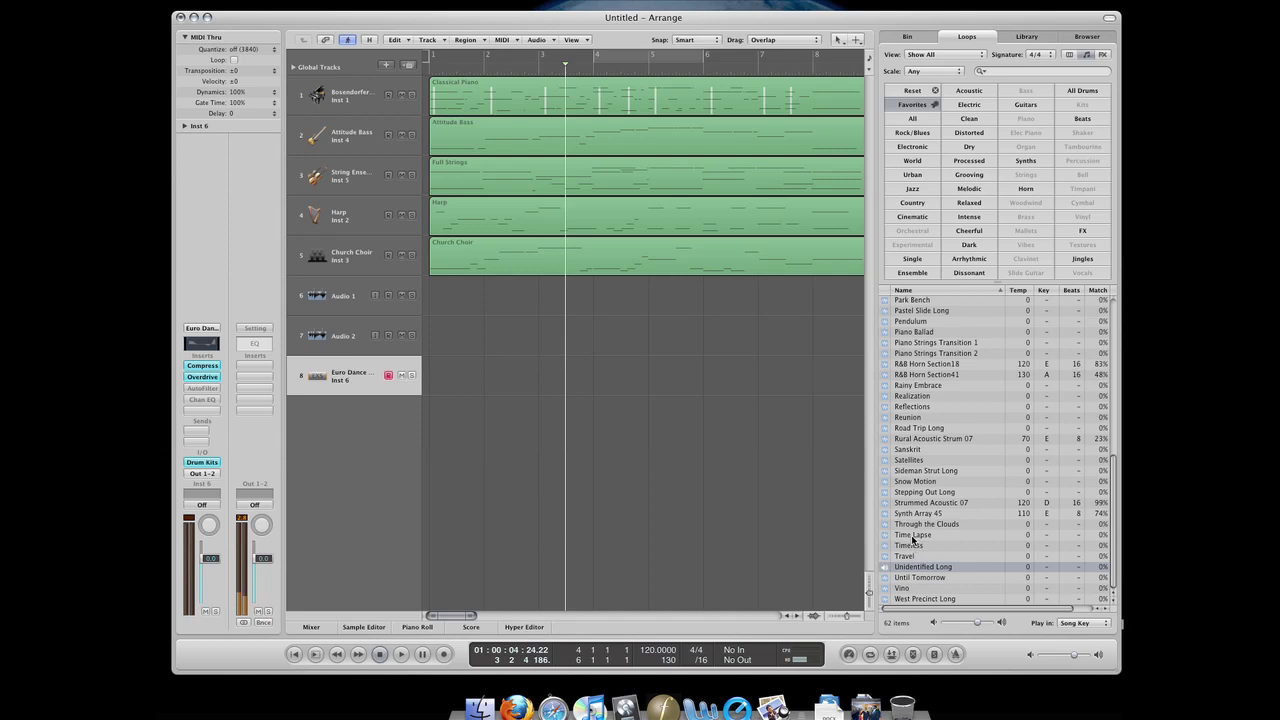
click(912, 535)
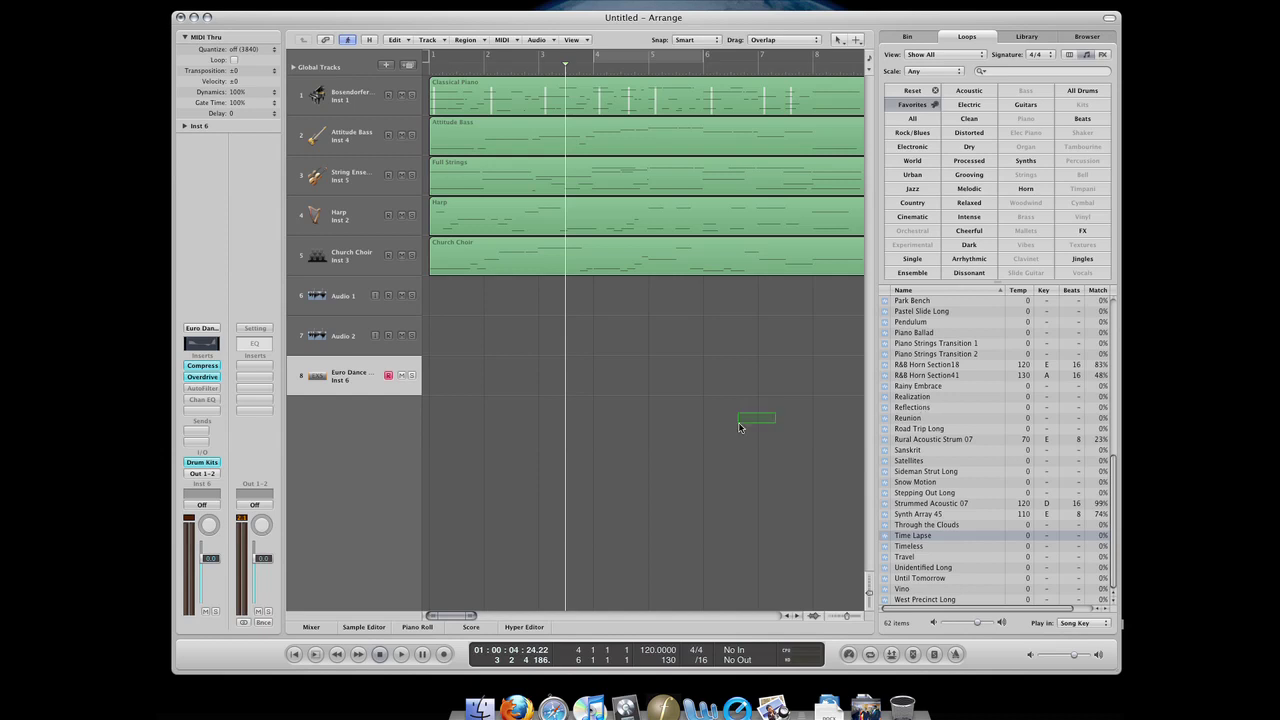
Close the Loop Browser to give the arrangement the full window width.
key(o)
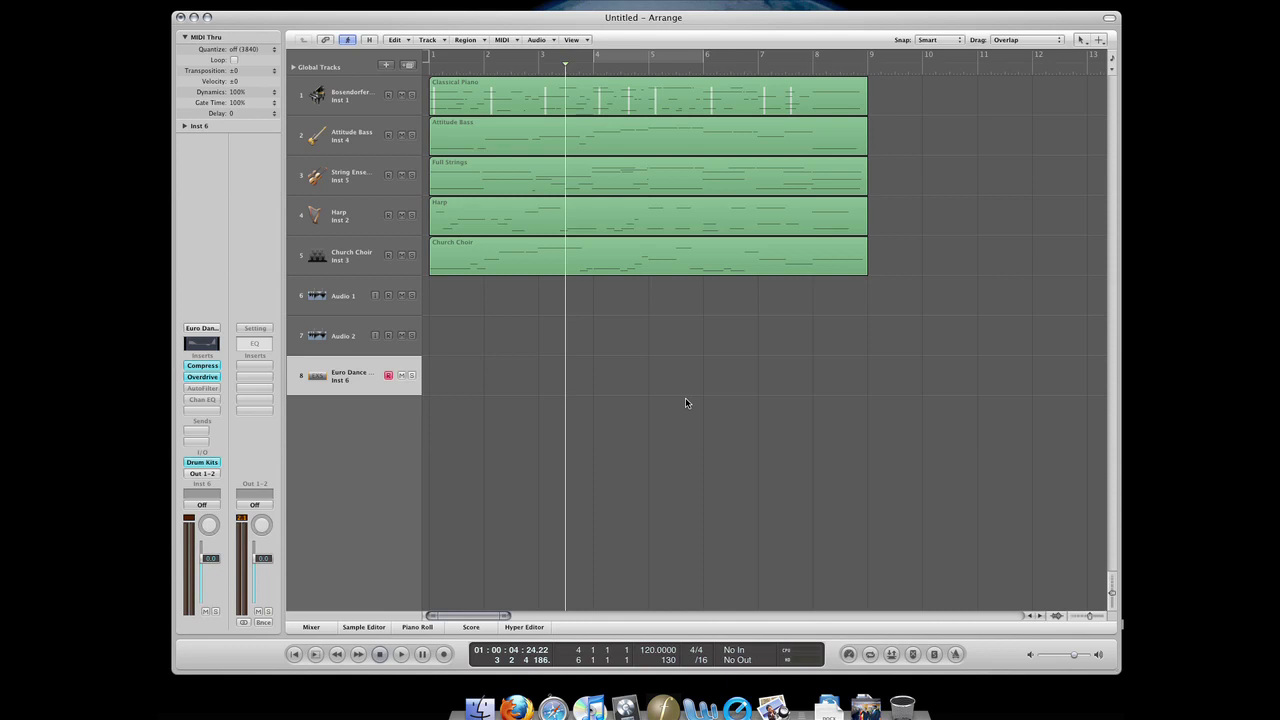
drag(682, 392, 549, 326)
drag(758, 325, 771, 292)
drag(894, 20, 898, 22)
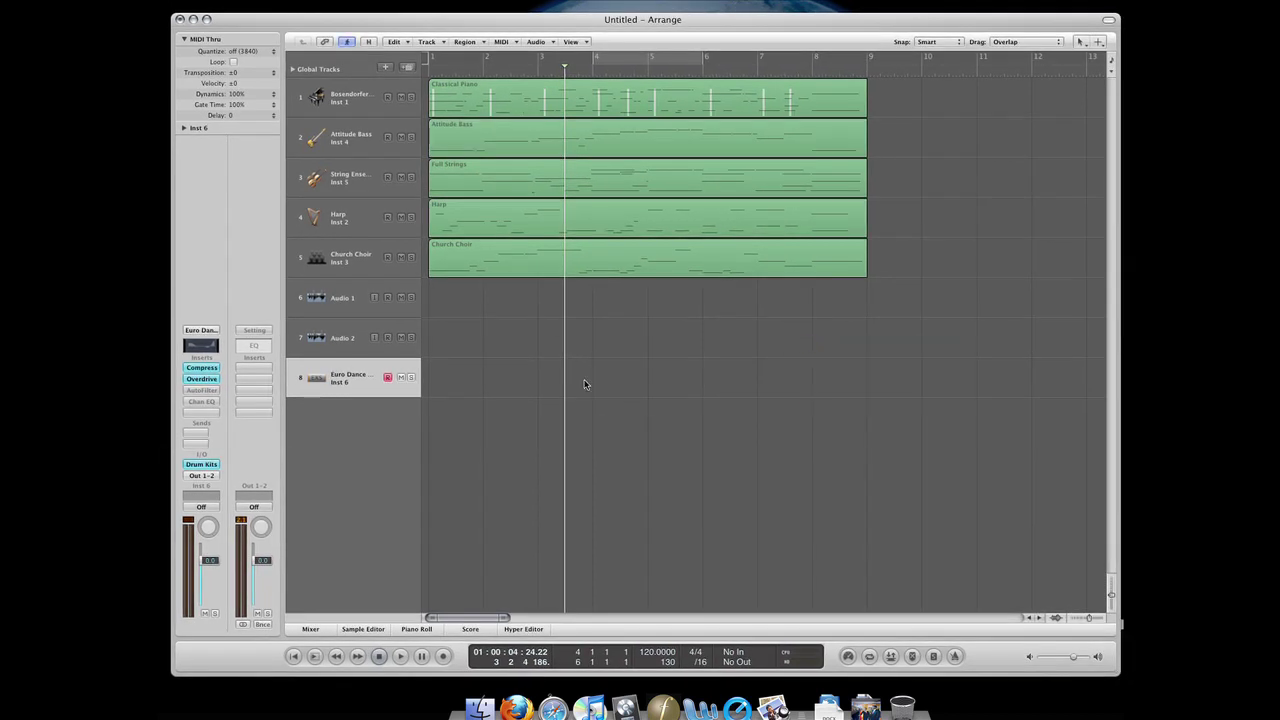
Delete the empty Audio 1, Audio 2 and Euro Dance tracks from the arrangement.
click(335, 339)
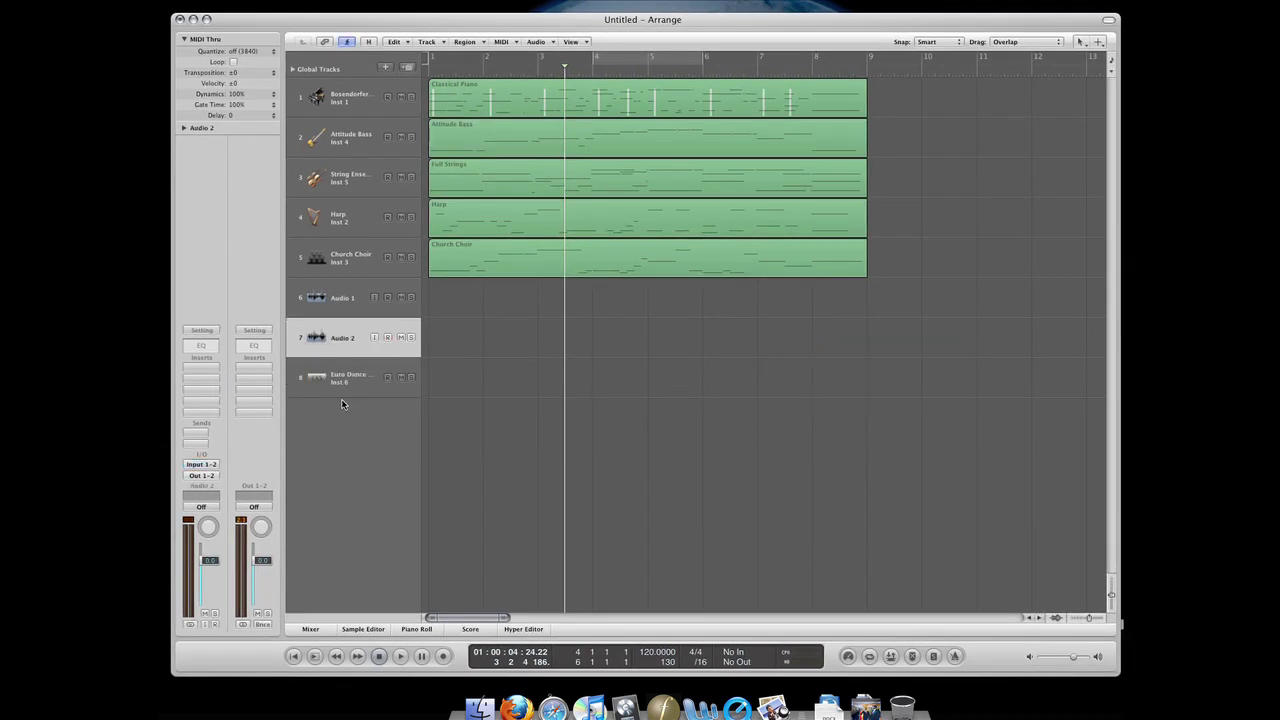
click(315, 297)
key(super+BackSpace)
key(super+BackSpace)
key(super+BackSpace)
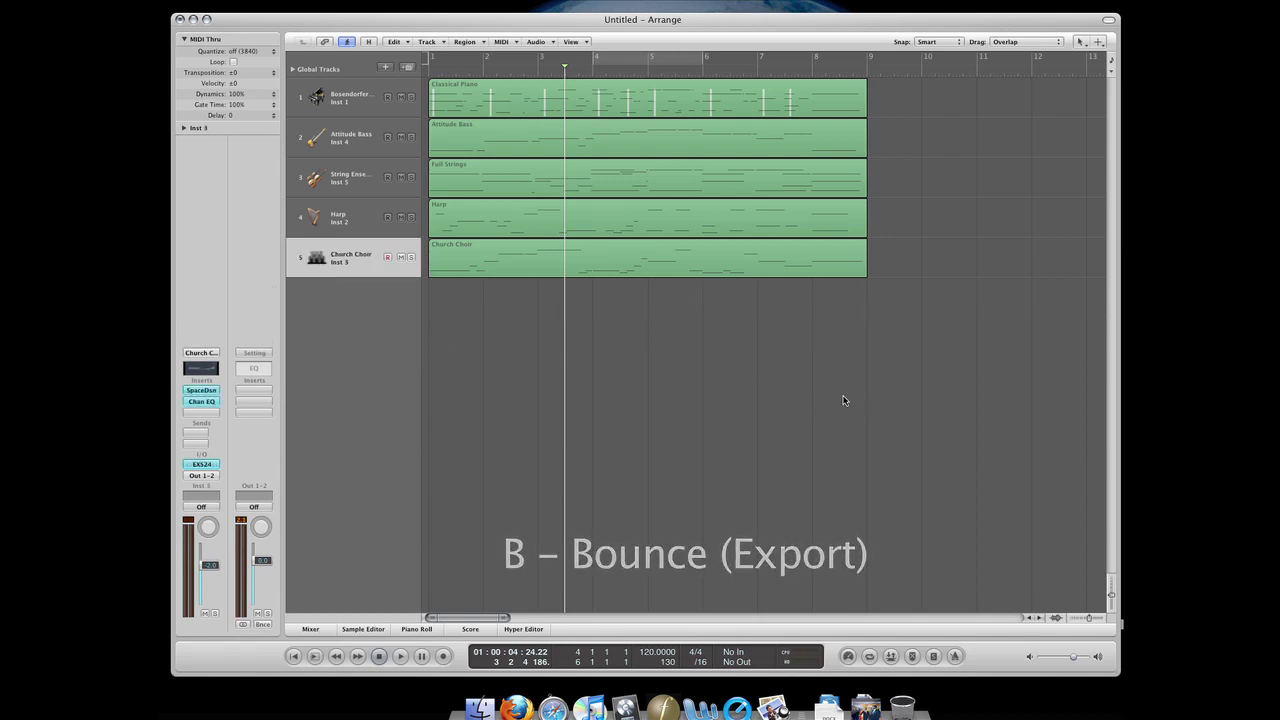
Start bouncing the project with the file name "whatever" and the Desktop as its save location.
key(super+b)
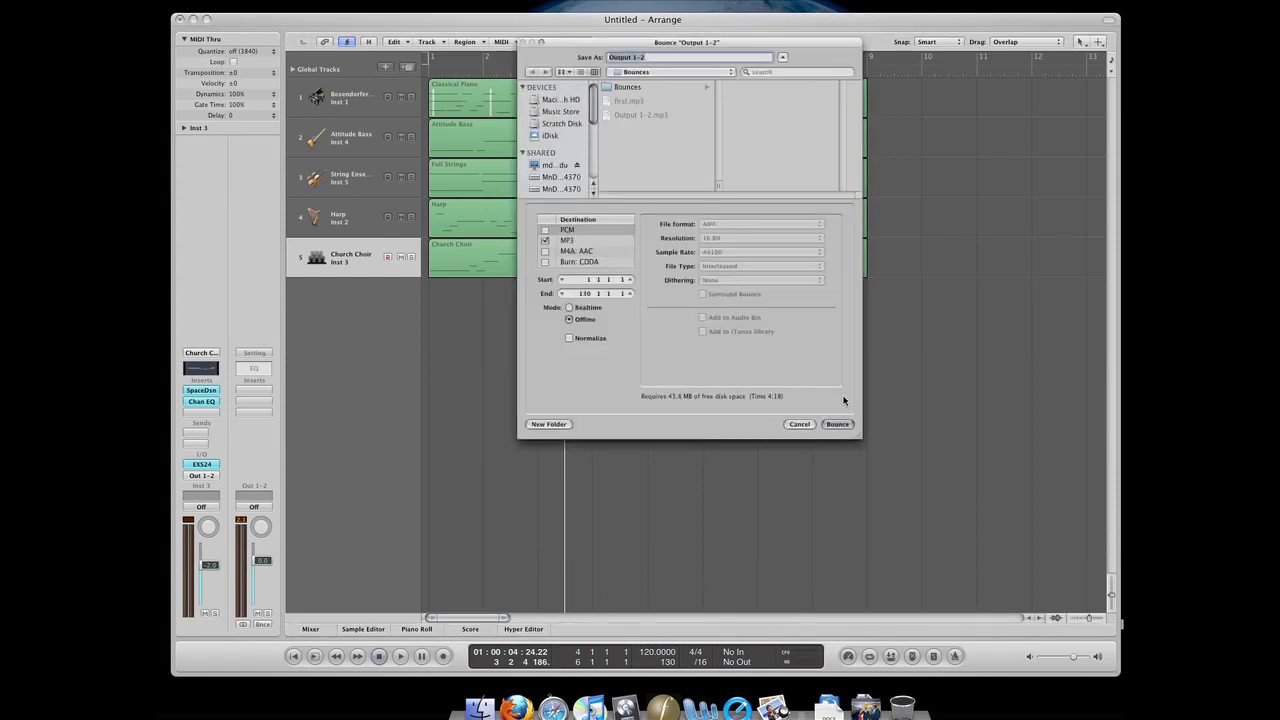
drag(691, 46, 677, 67)
text(whatever)
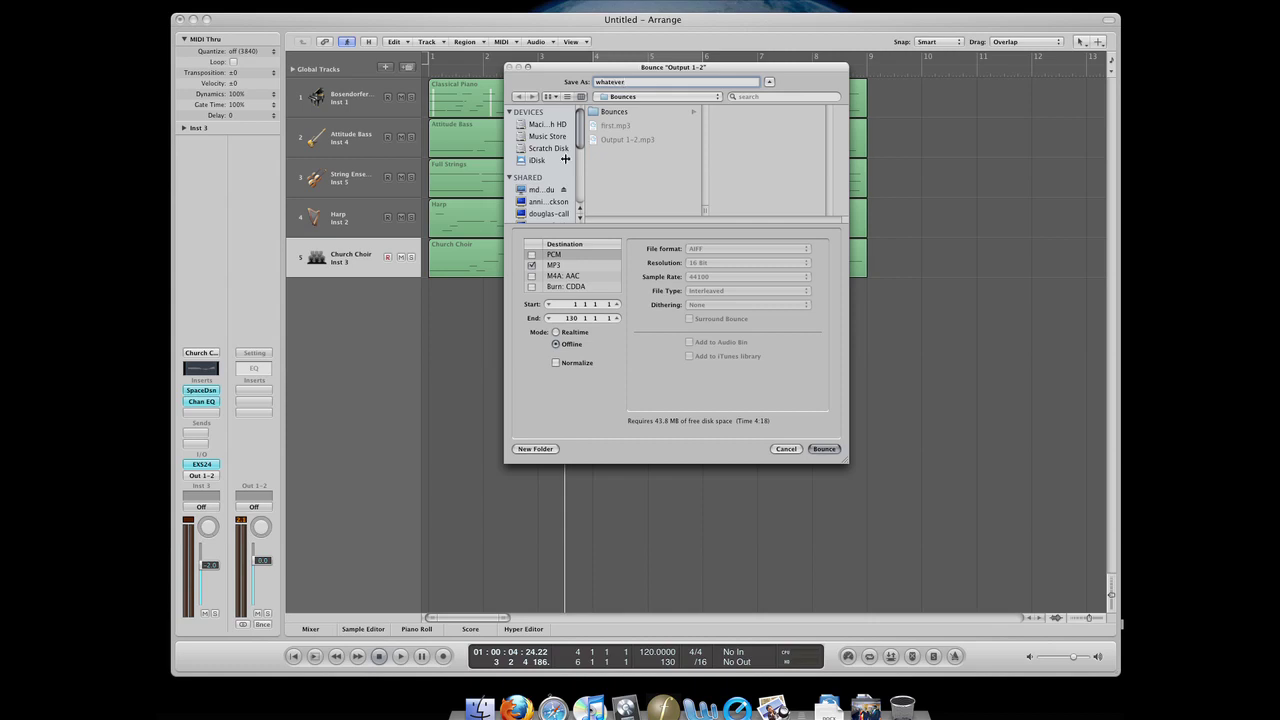
scroll(545, 160, down, 4)
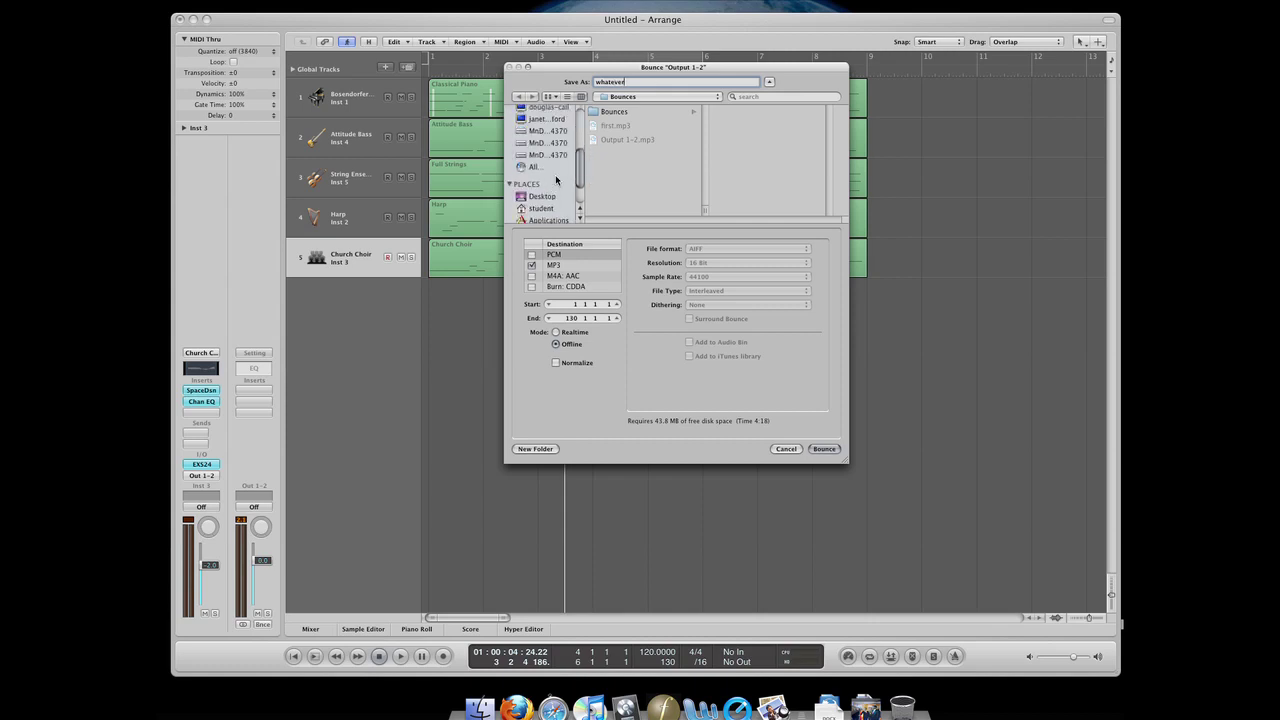
click(546, 158)
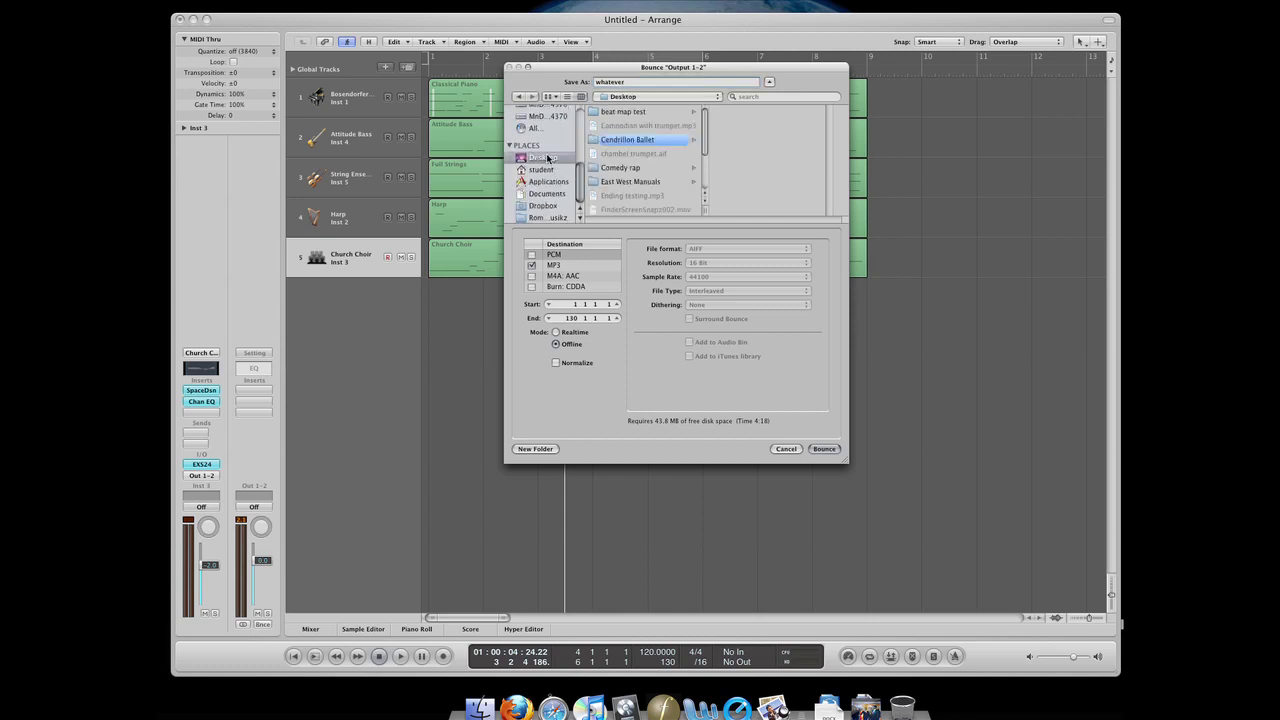
Try PCM as the bounce destination instead of MP3, check its file format choices, and return to MP3.
click(561, 267)
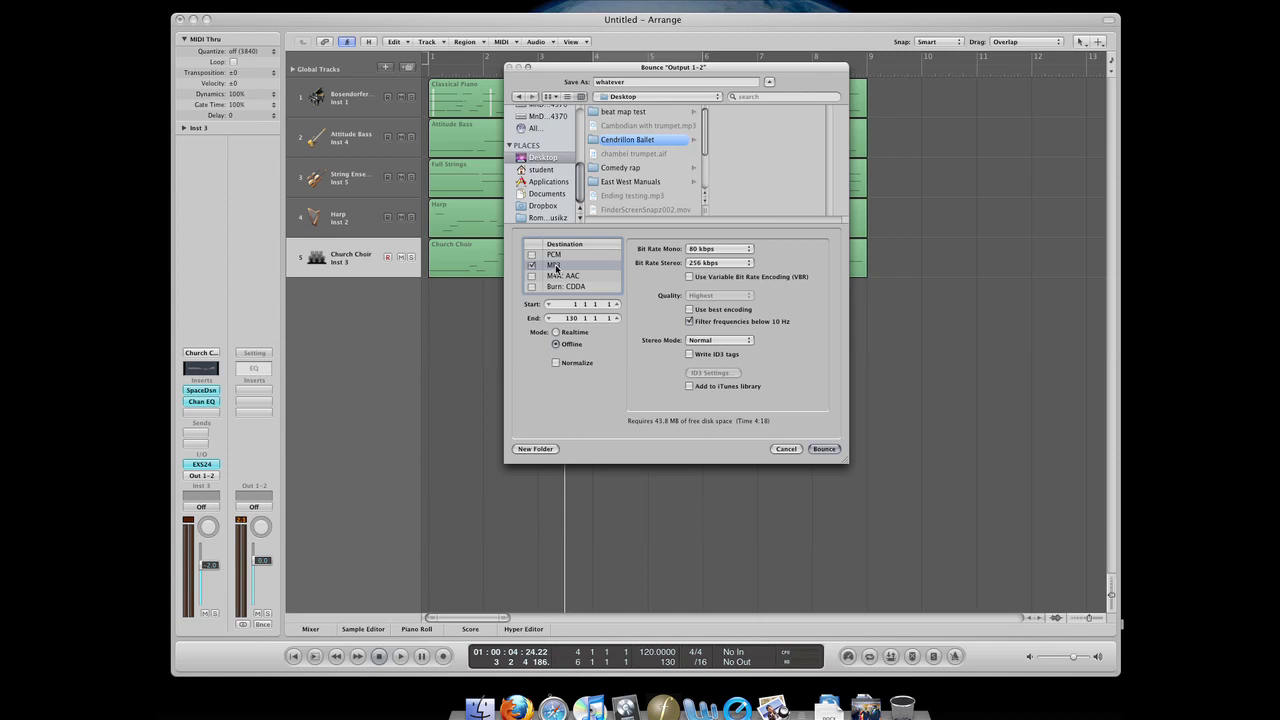
click(533, 265)
click(532, 254)
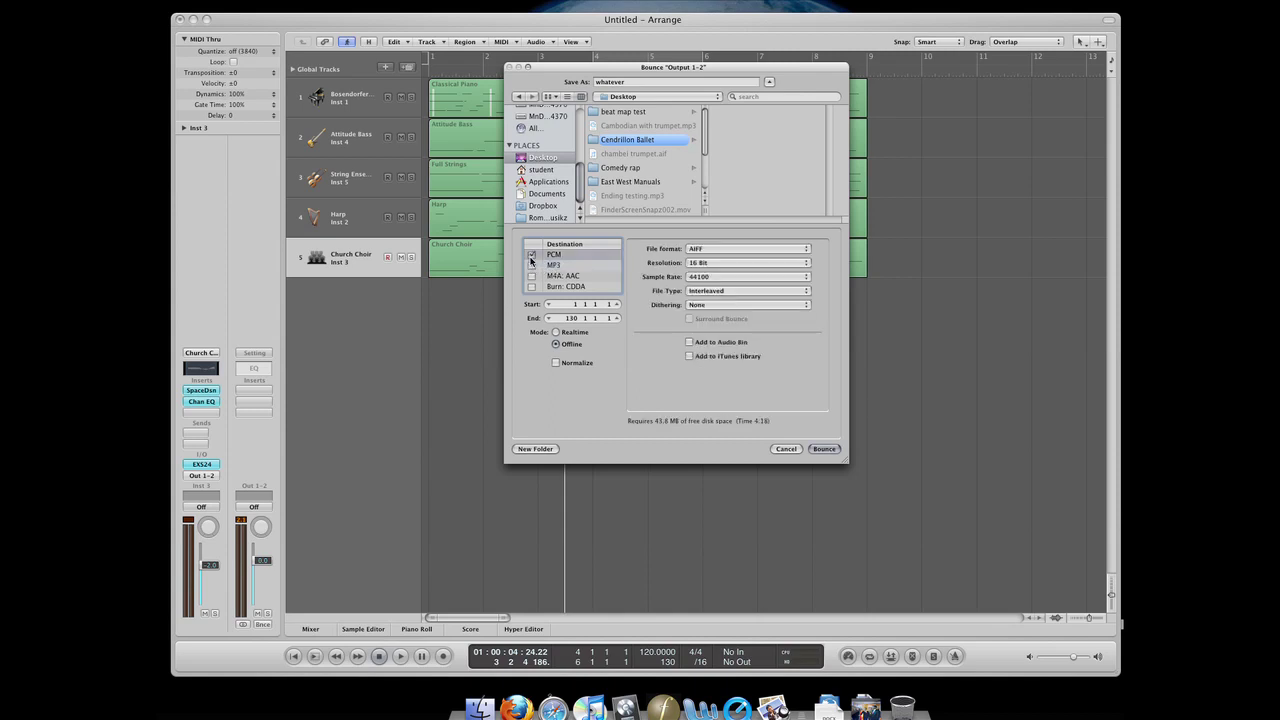
click(708, 250)
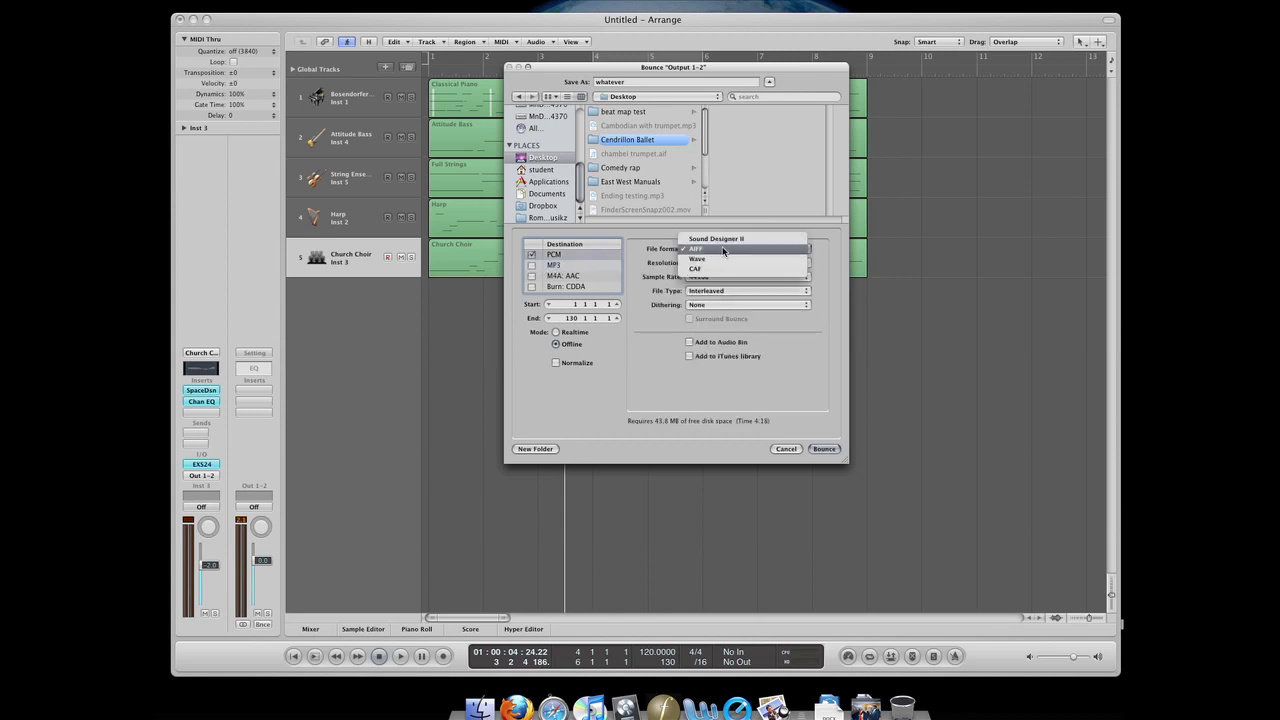
click(722, 250)
click(720, 250)
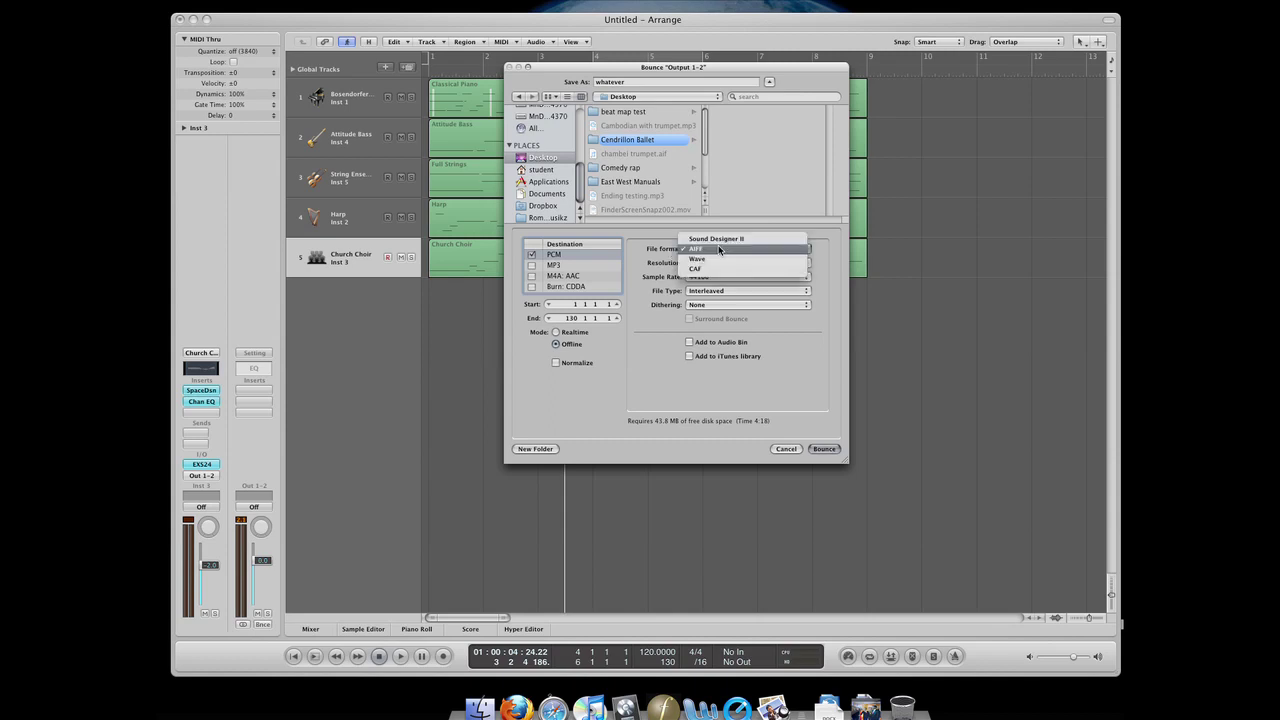
click(653, 254)
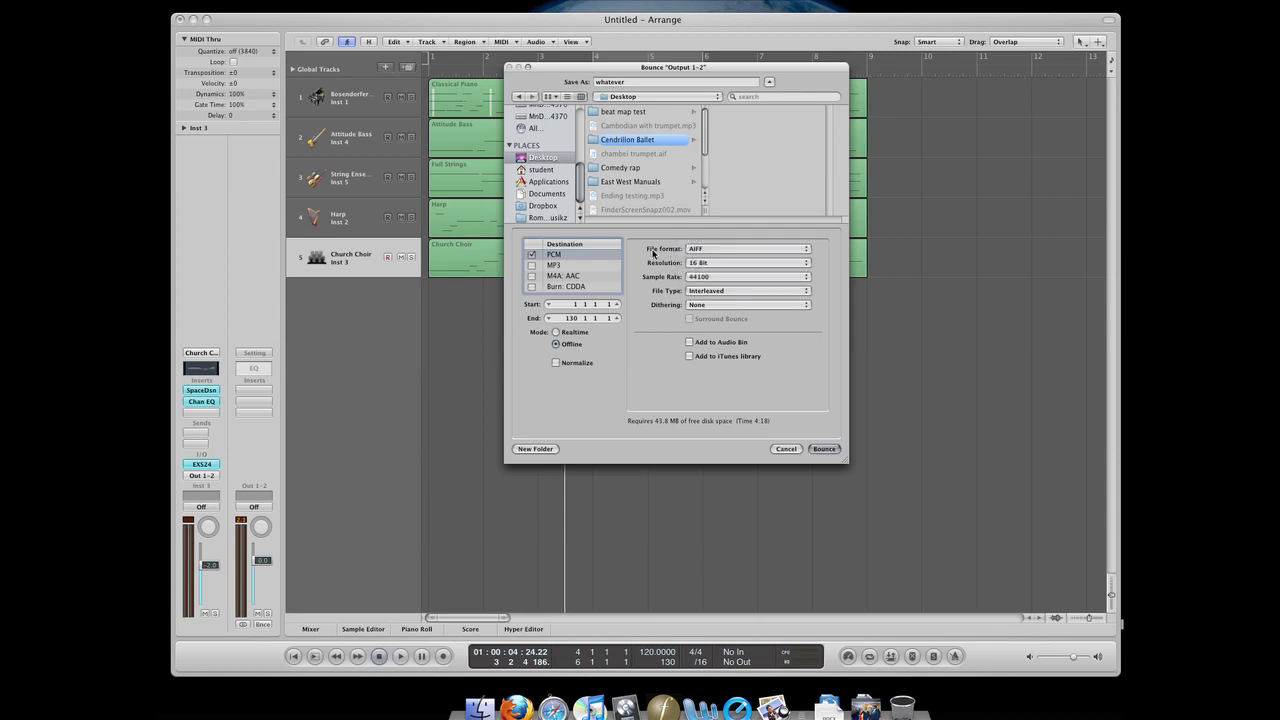
click(532, 256)
click(532, 256)
click(532, 255)
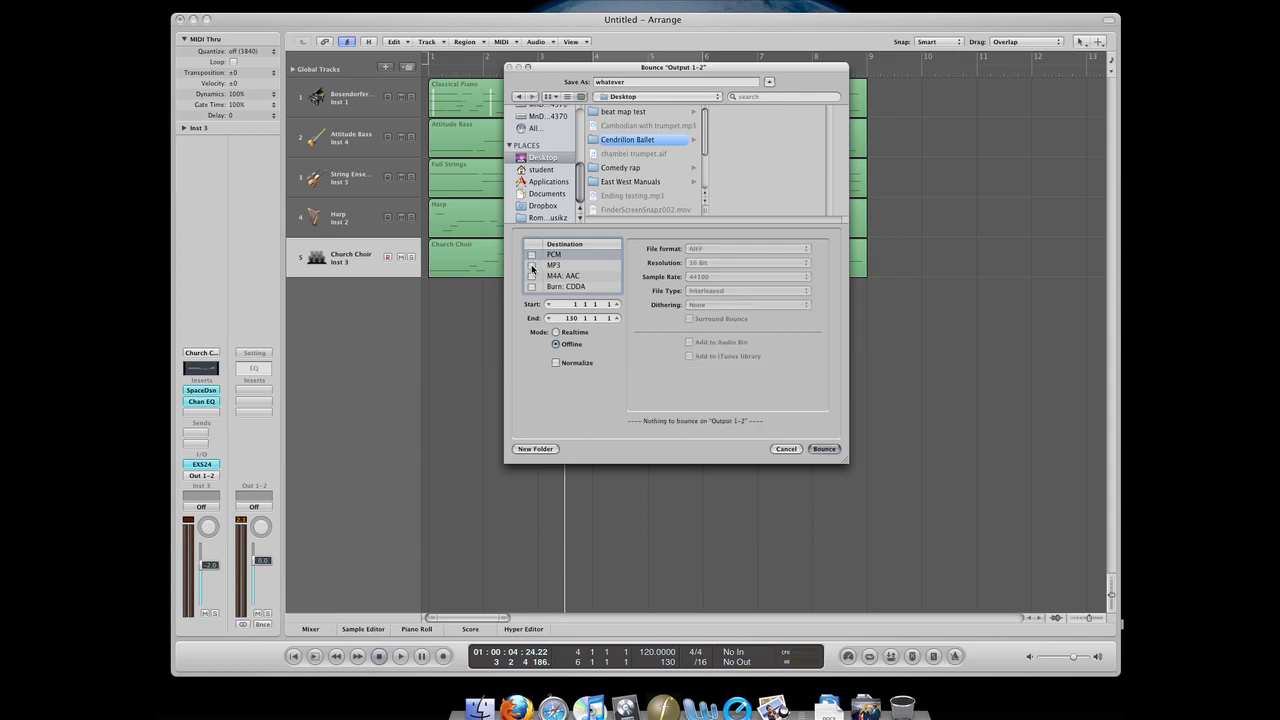
click(532, 265)
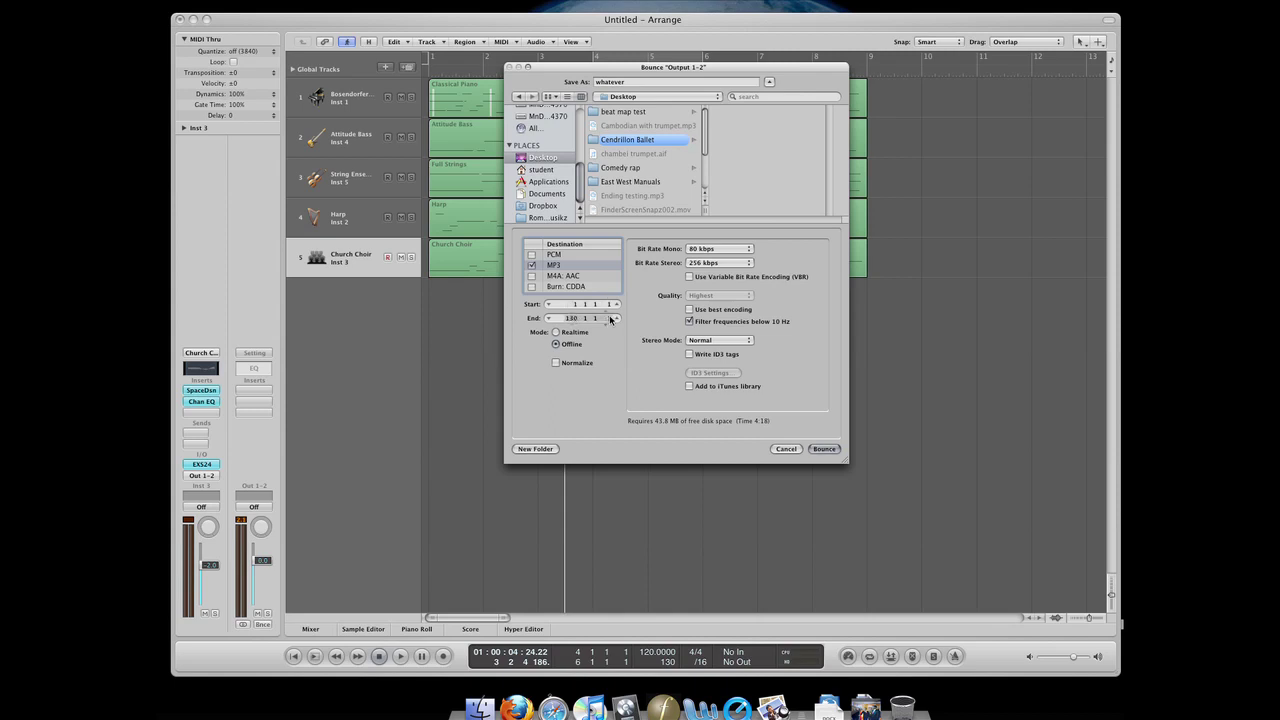
Set the bounce end position to 10 1 1 1 and bounce the arrangement offline as an MP3.
drag(717, 63, 779, 142)
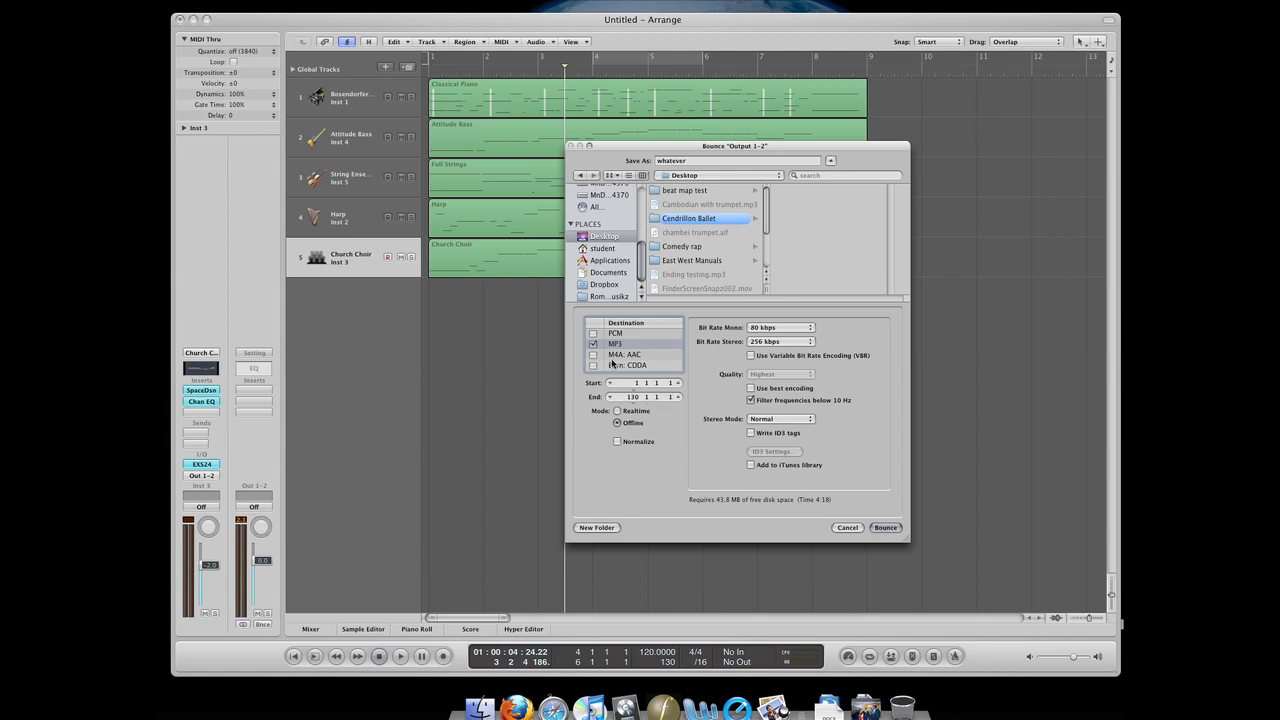
click(632, 398)
double_click(632, 398)
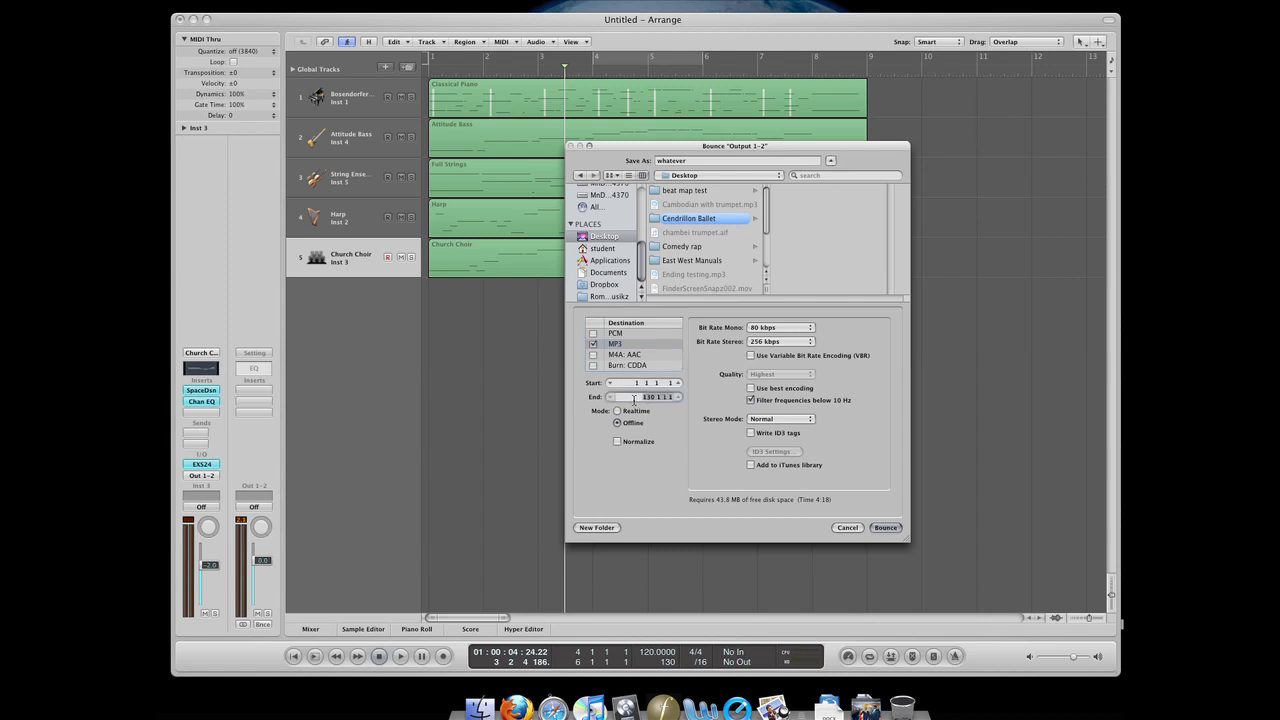
click(632, 383)
key(Return)
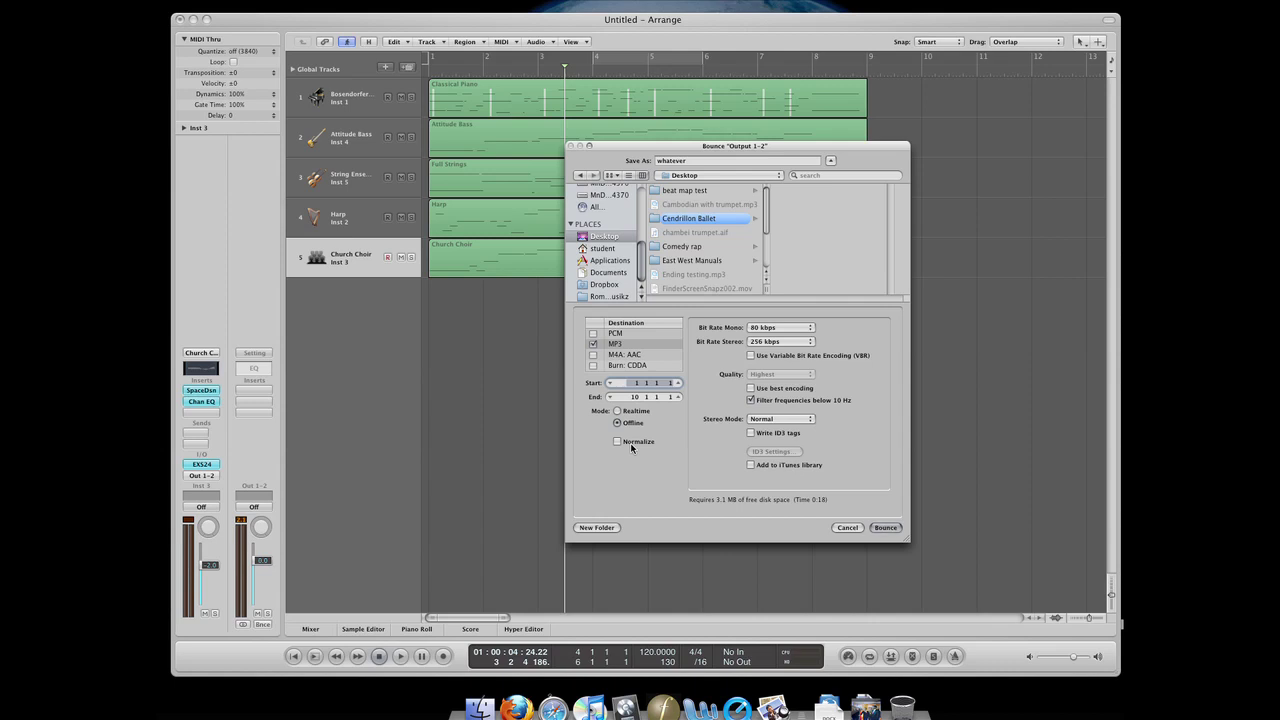
click(885, 527)
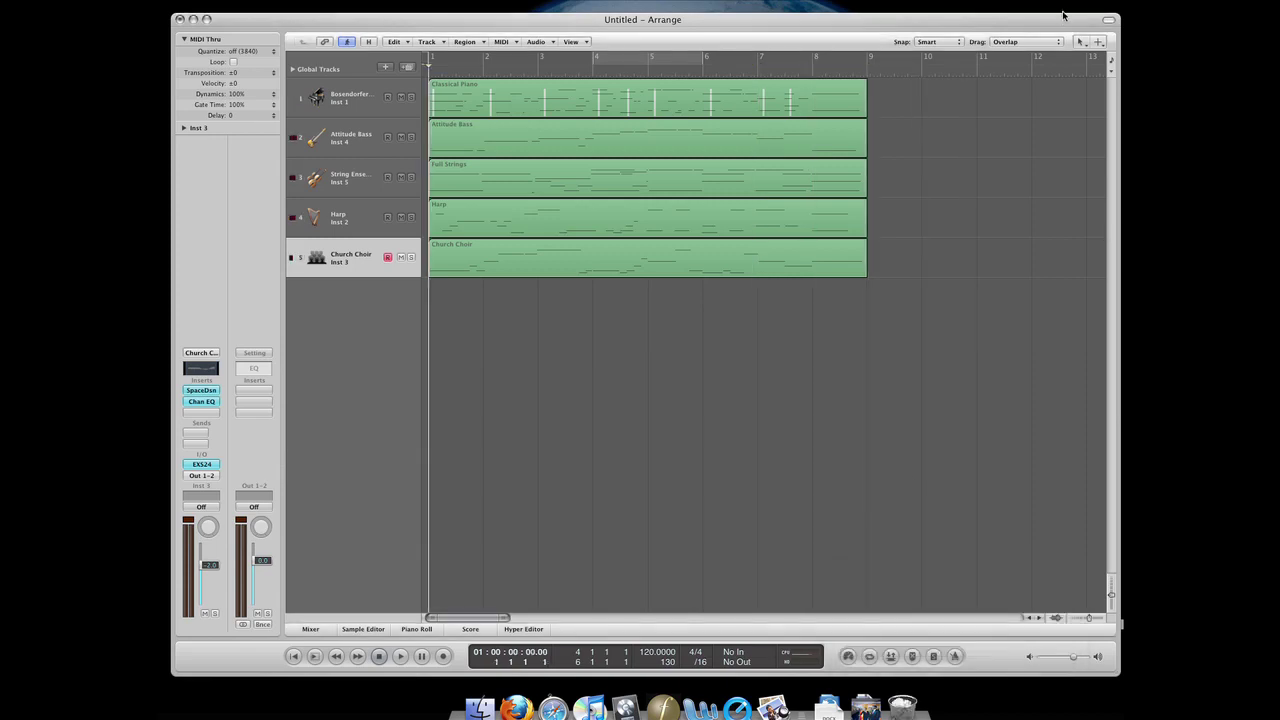
Uncover the bounced whatever.mp3 on the Desktop, then open it in the media player and play it back.
drag(1065, 18, 925, 268)
drag(1120, 194, 1060, 155)
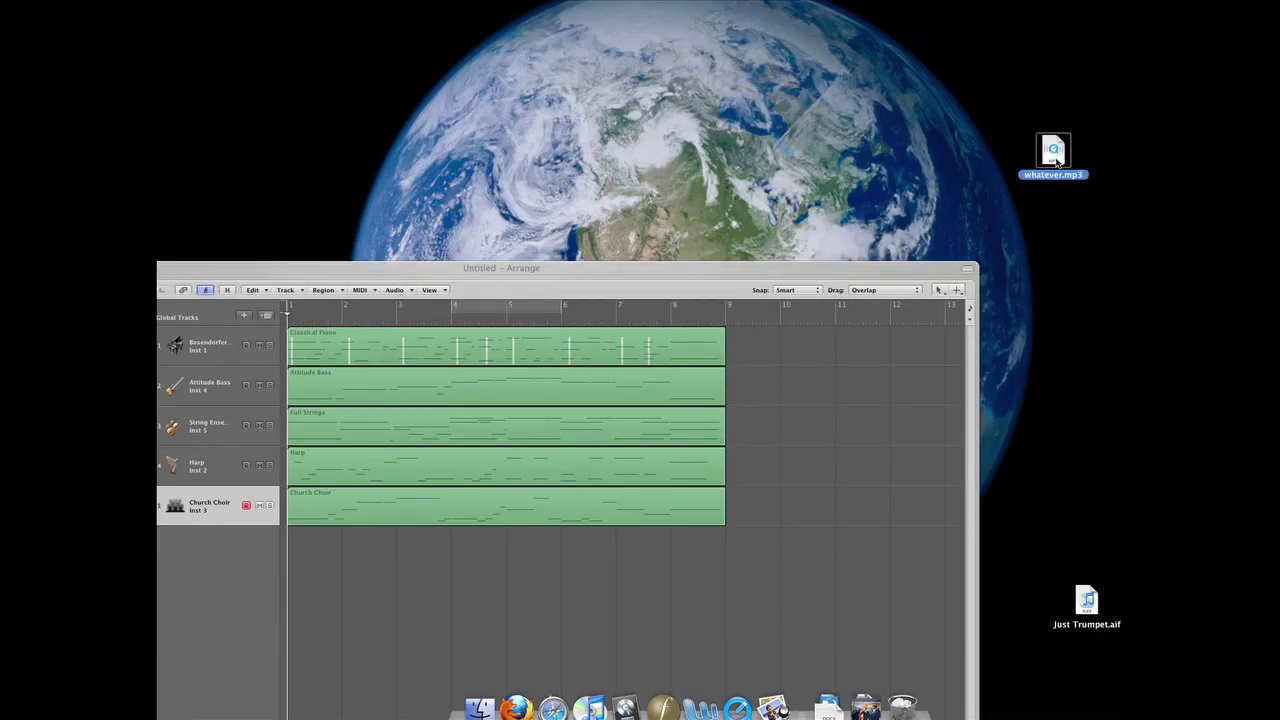
click(1088, 250)
double_click(1056, 152)
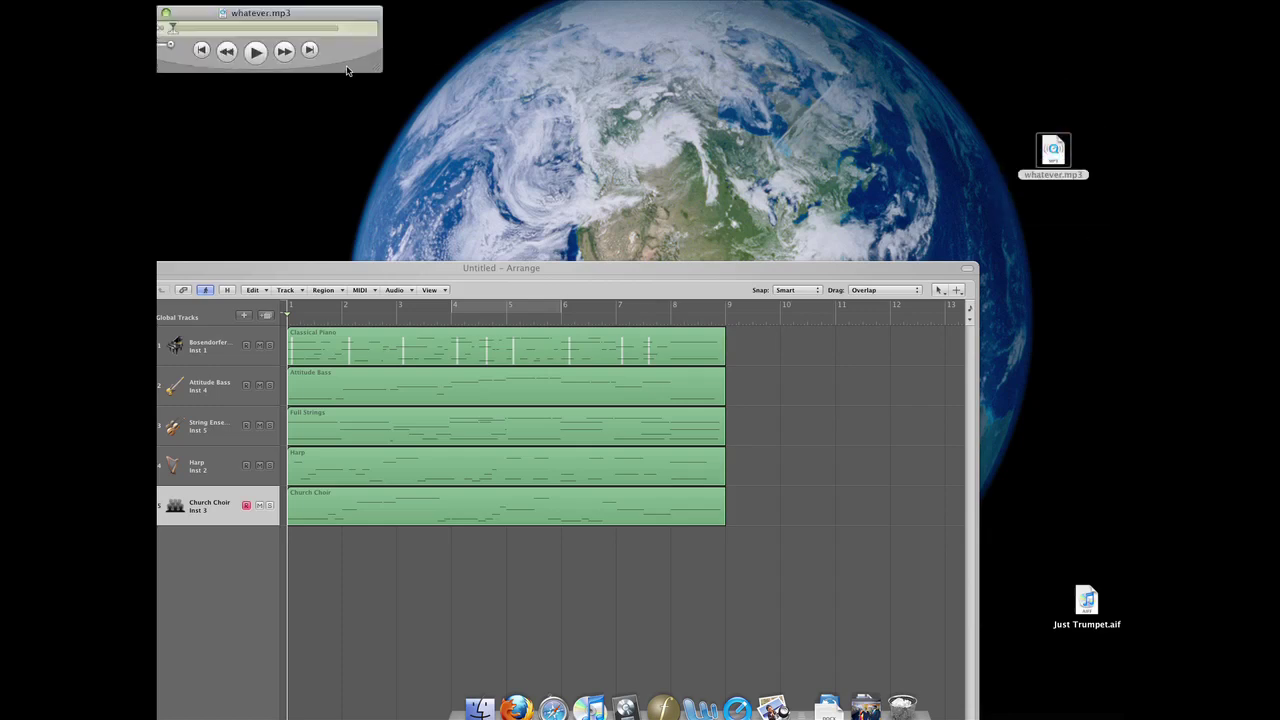
drag(347, 70, 568, 113)
key(space)
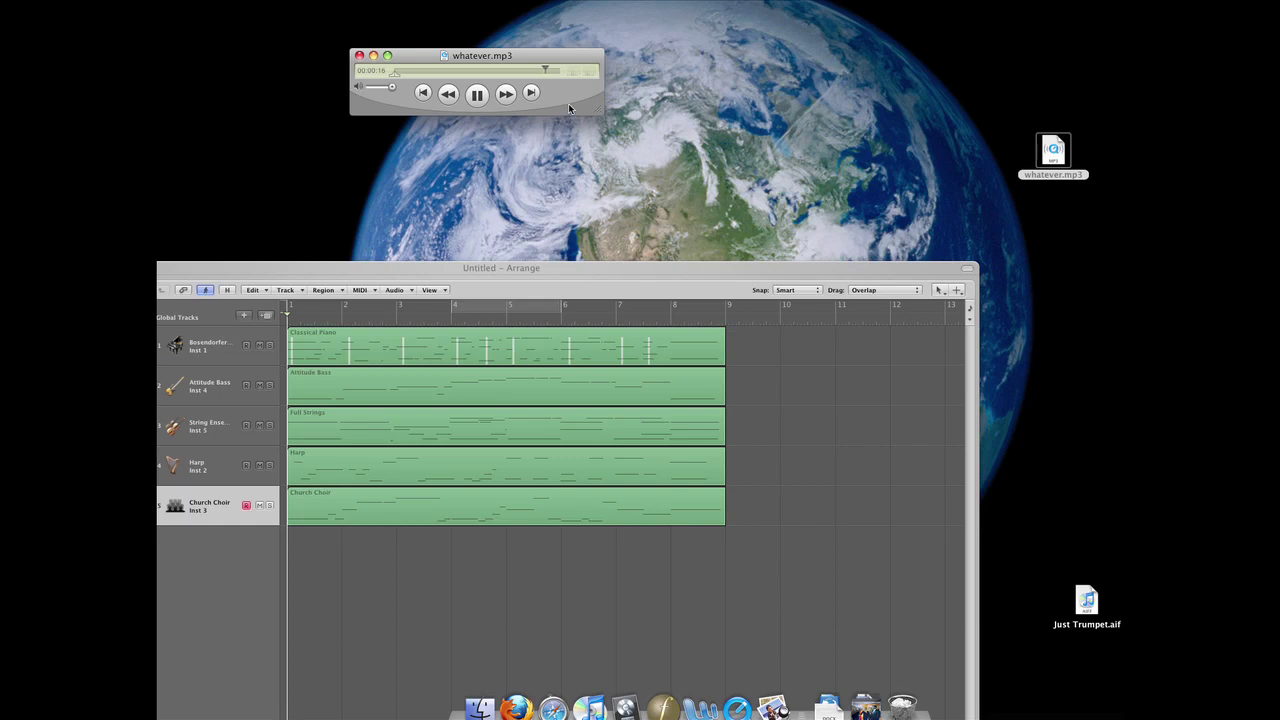
Reposition the Arrange window and the whatever.mp3 player so the player sits just above the arrangement.
click(660, 270)
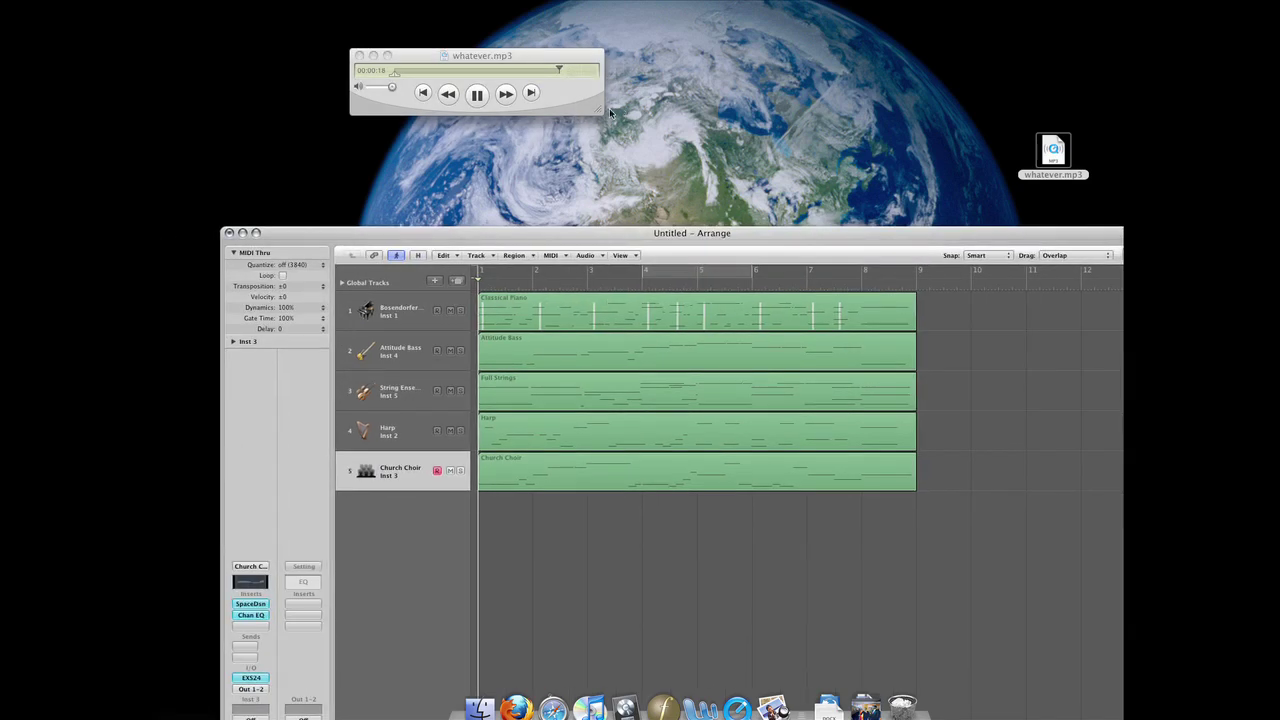
drag(582, 102, 636, 174)
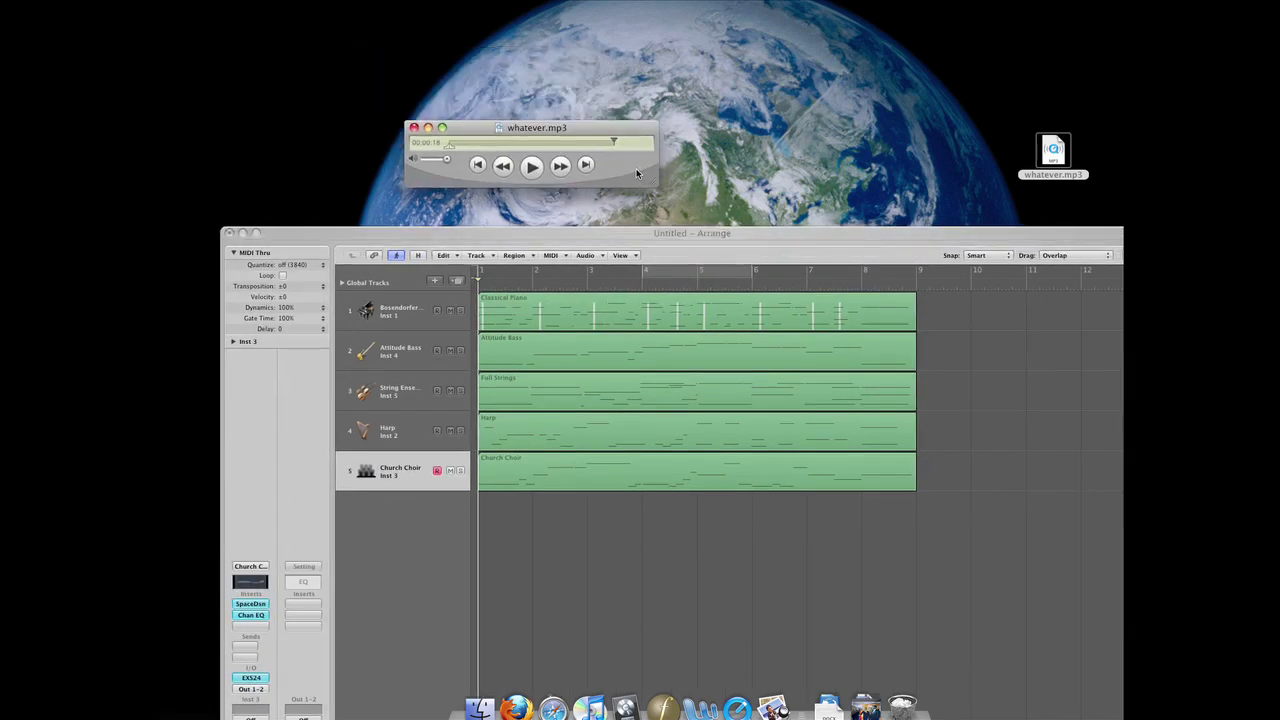
drag(693, 233, 632, 219)
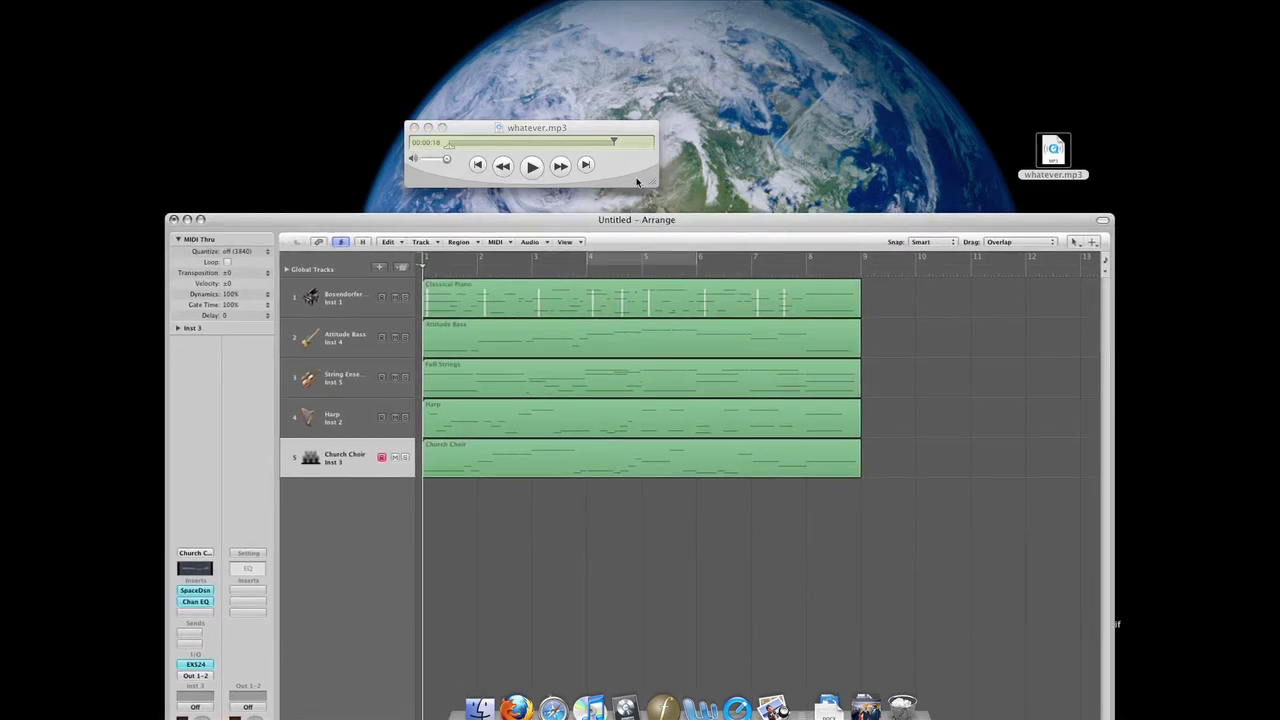